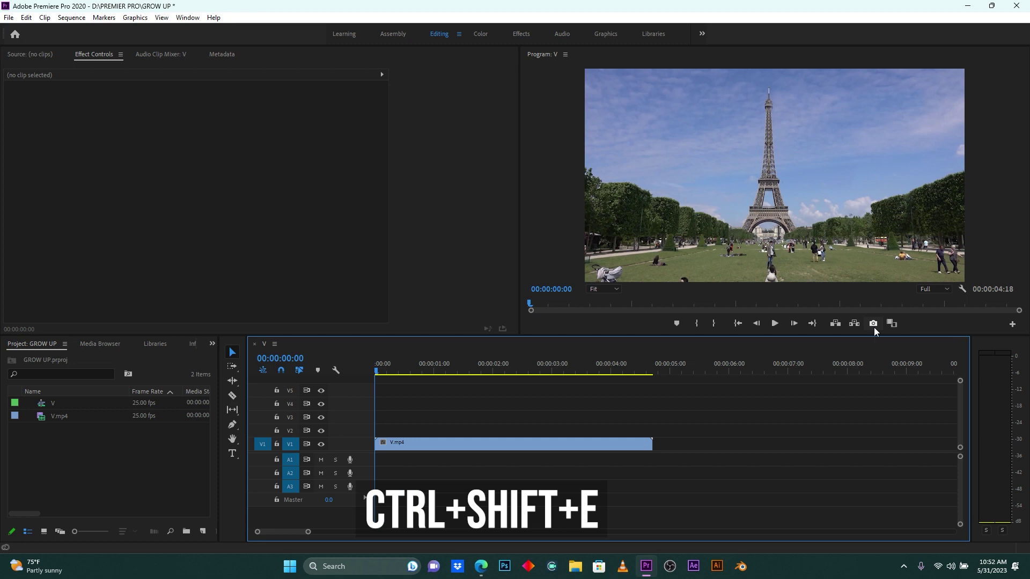
- Export the sequence's first frame as a PNG named 11 and import it into the project
click(873, 327)
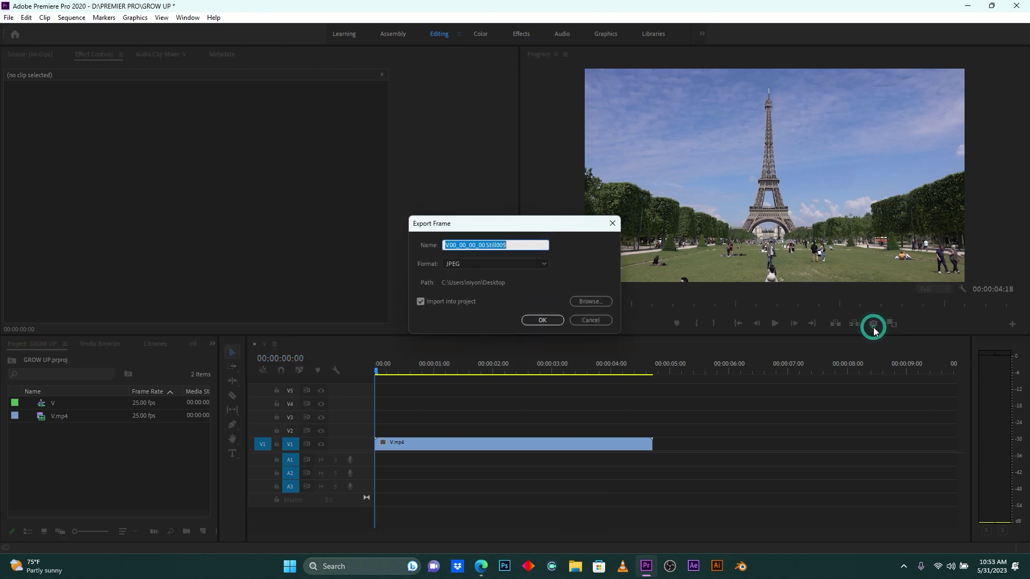
click(463, 264)
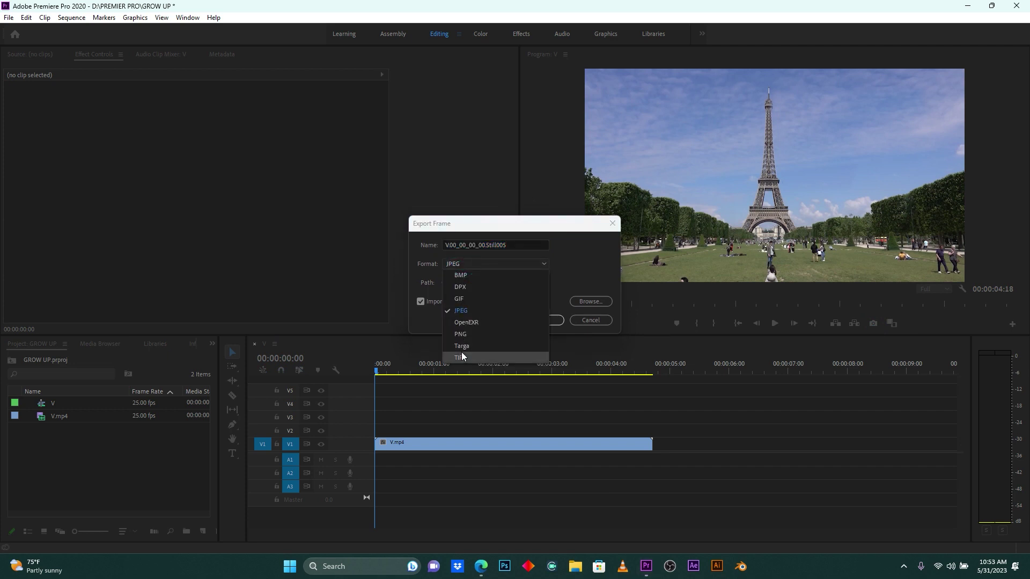
click(465, 333)
key(shift+Tab)
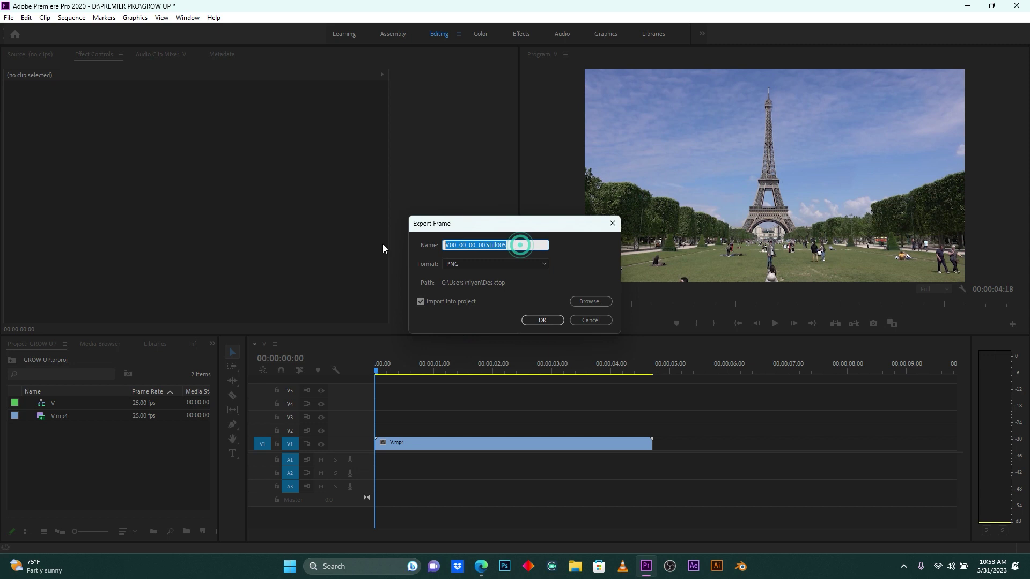
text(11)
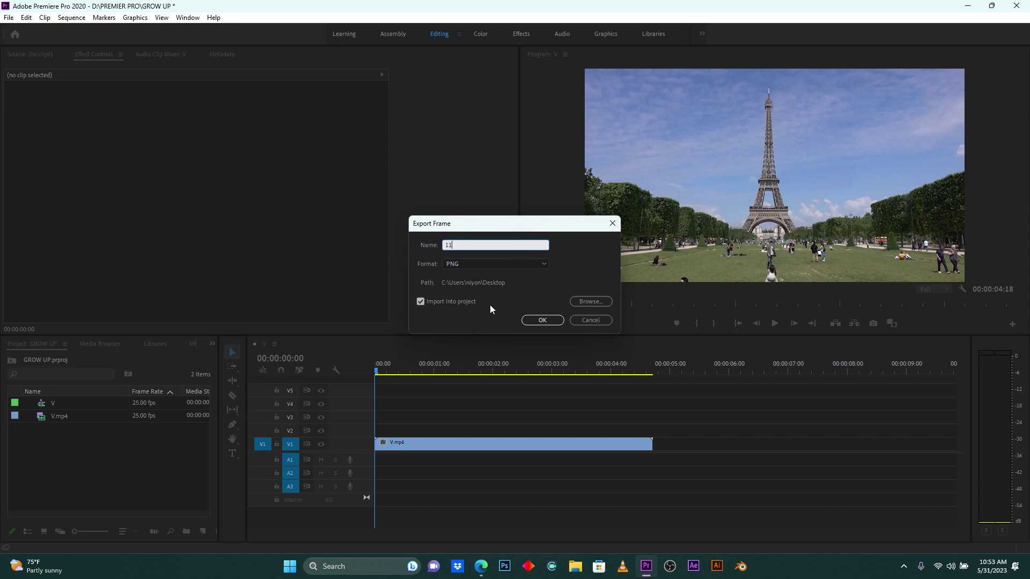
click(544, 321)
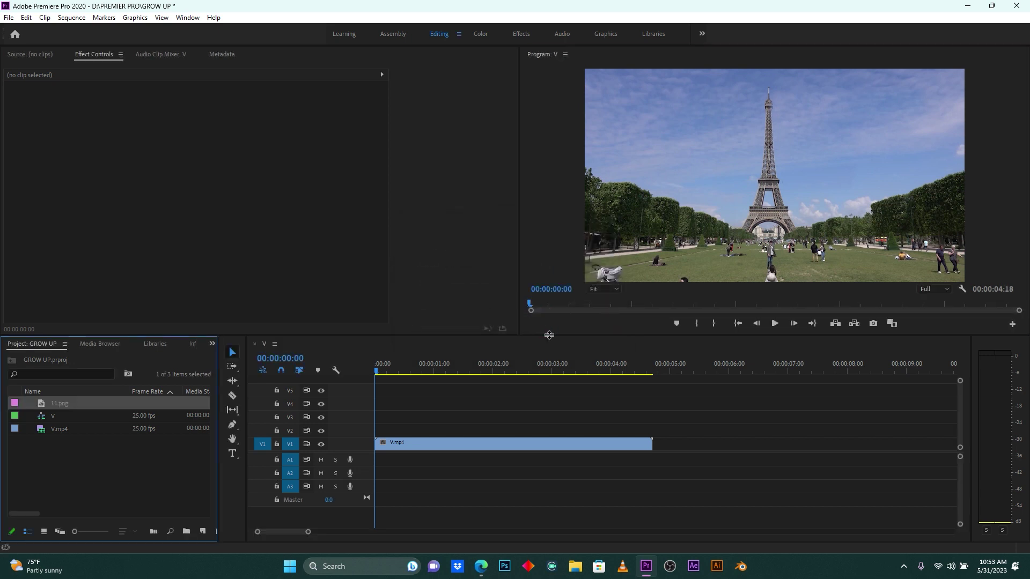
- Export the same frame again as a PNG named 22 and import it into the project
click(871, 324)
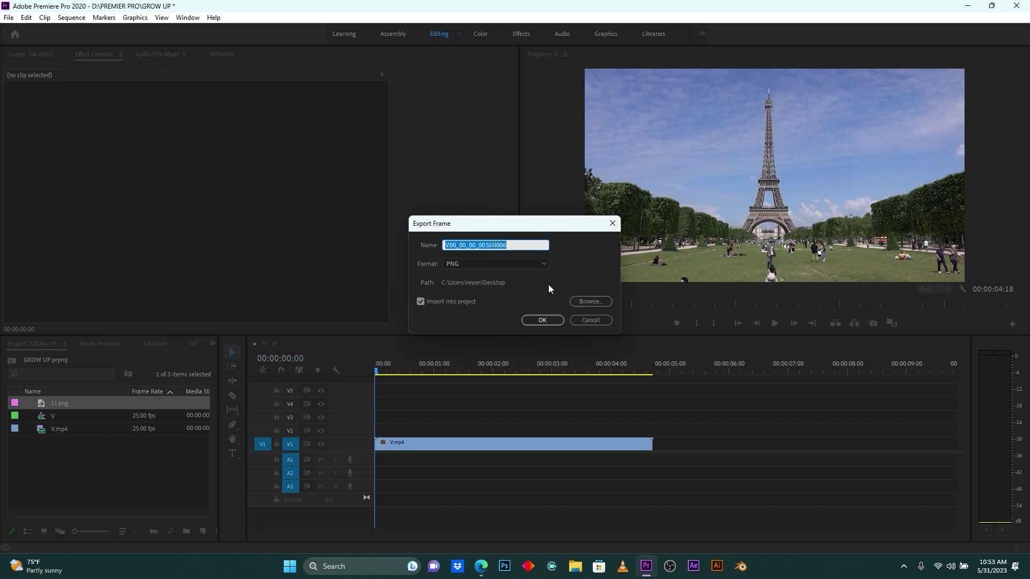
text(2)
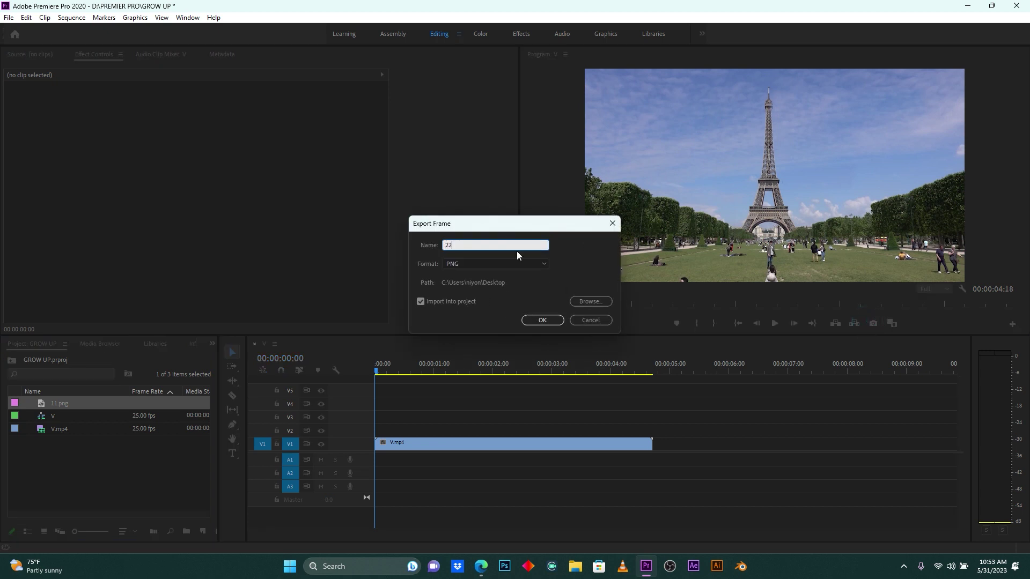
text(2)
click(542, 320)
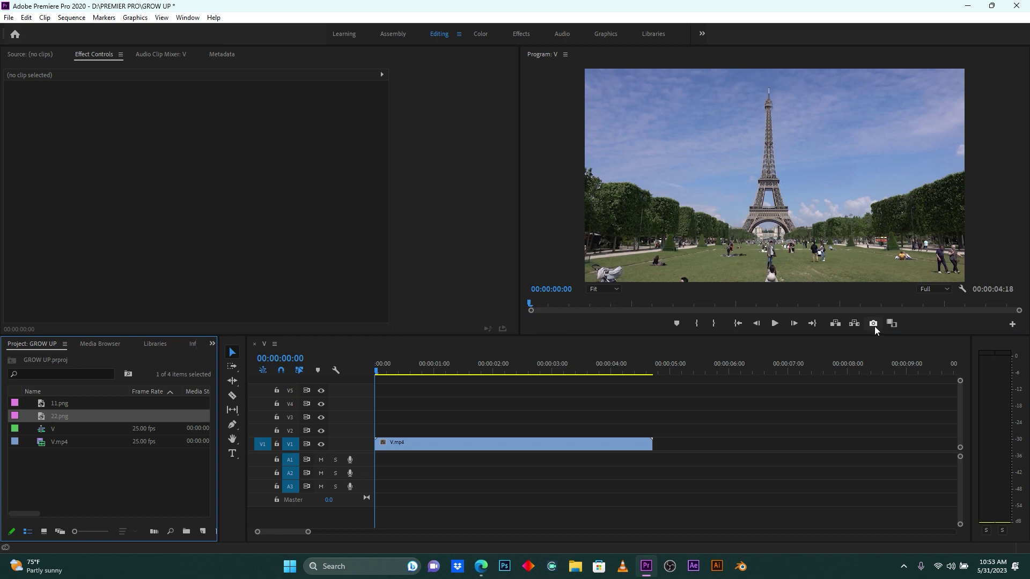
- Export the same frame twice more as PNGs named 33 and 44, importing both into the project
click(873, 324)
text(33)
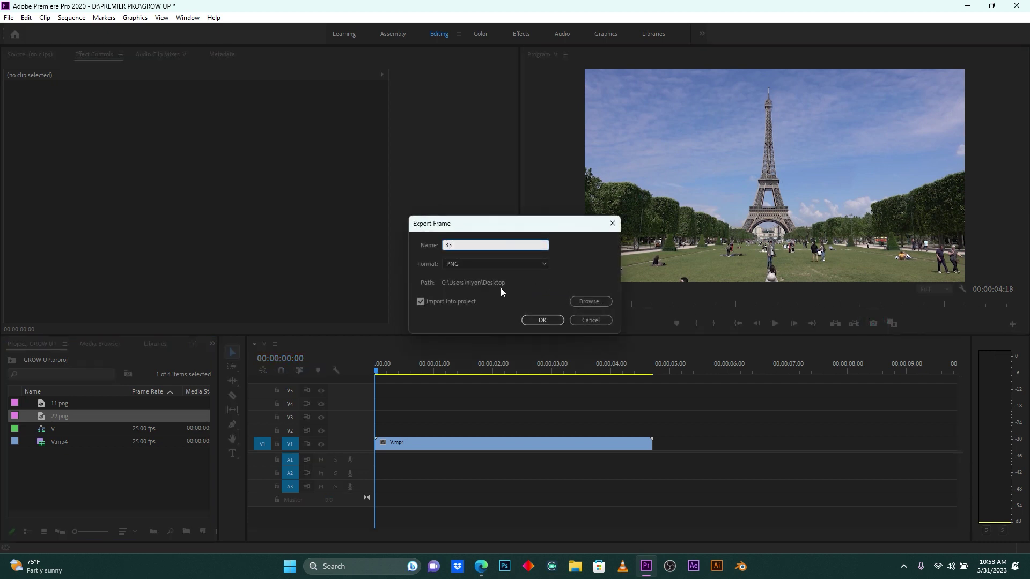
click(542, 321)
click(871, 323)
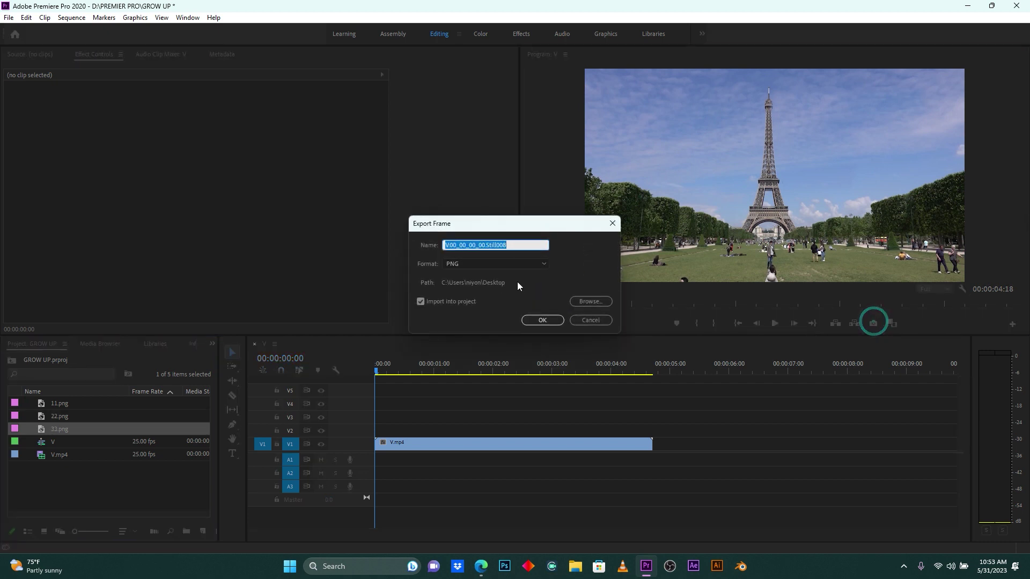
text(44)
click(540, 321)
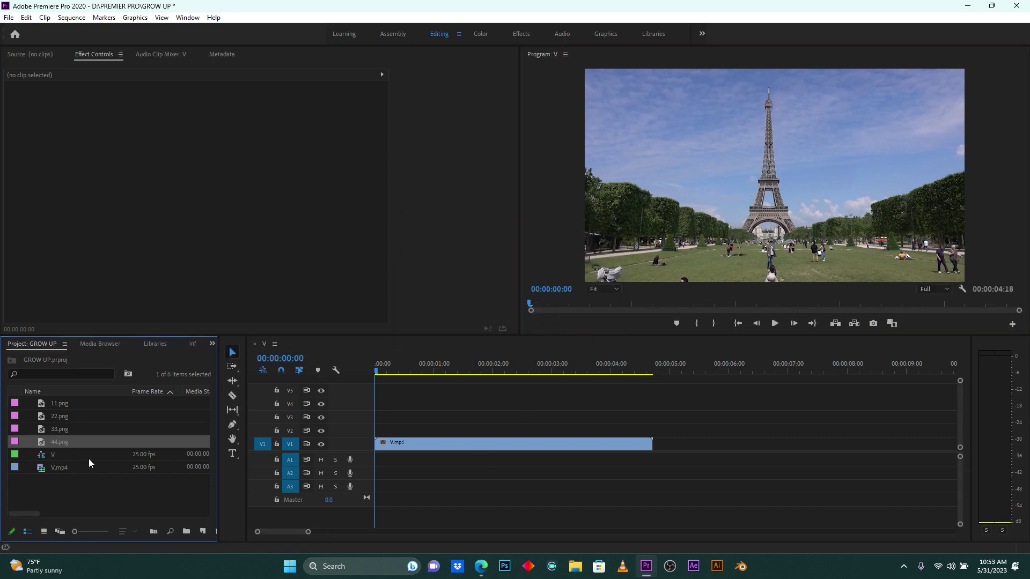
- Stack 11.png, 22.png, 33.png and 44.png on tracks V2 to V5 above V.mp4, starting at the sequence's beginning
drag(54, 406, 374, 435)
drag(55, 423, 376, 404)
drag(47, 446, 363, 397)
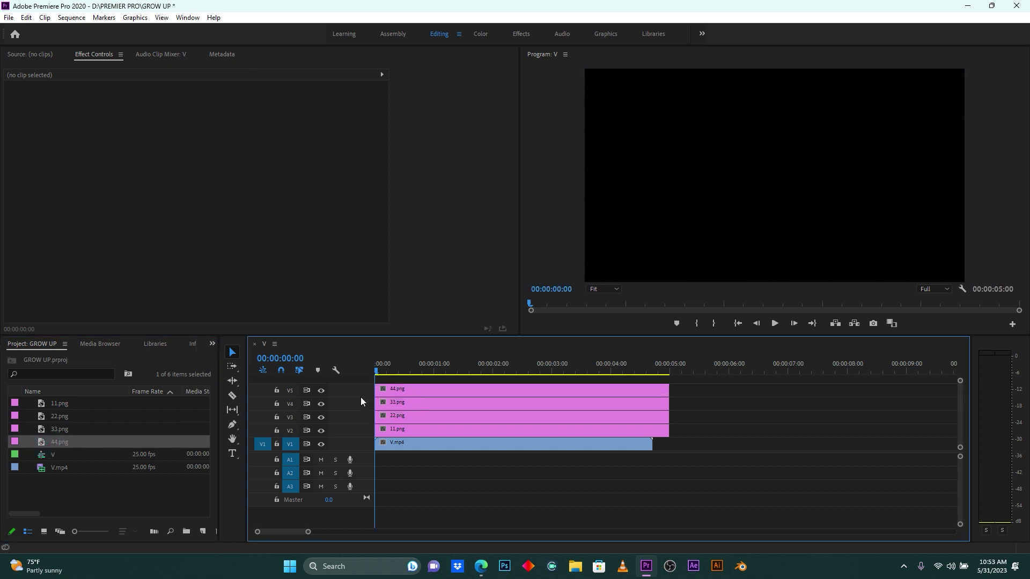
- Trim the ends of all four stills to match the end of V.mp4, with the playhead at the sequence start
drag(443, 362, 341, 362)
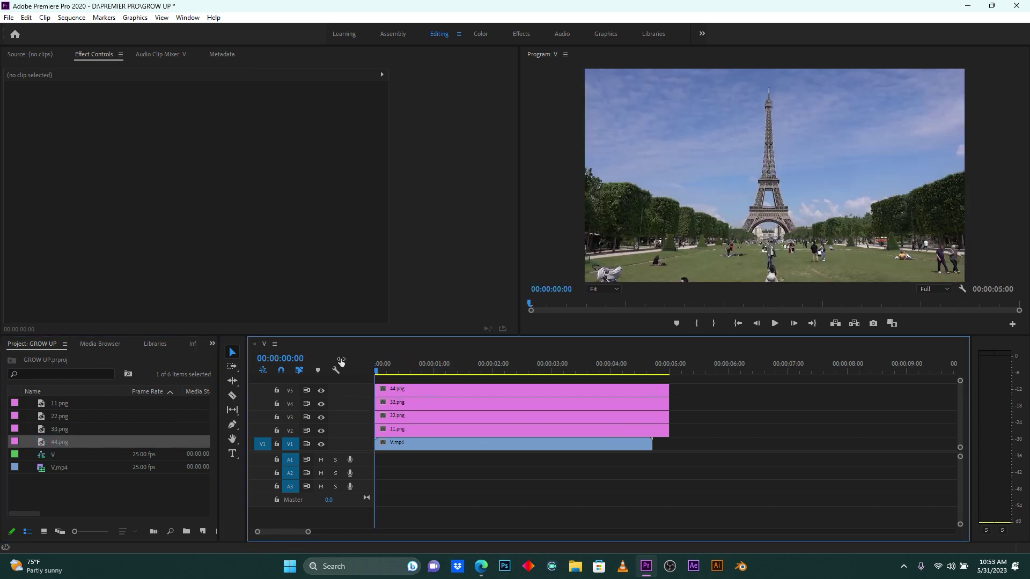
drag(725, 437, 652, 390)
click(724, 410)
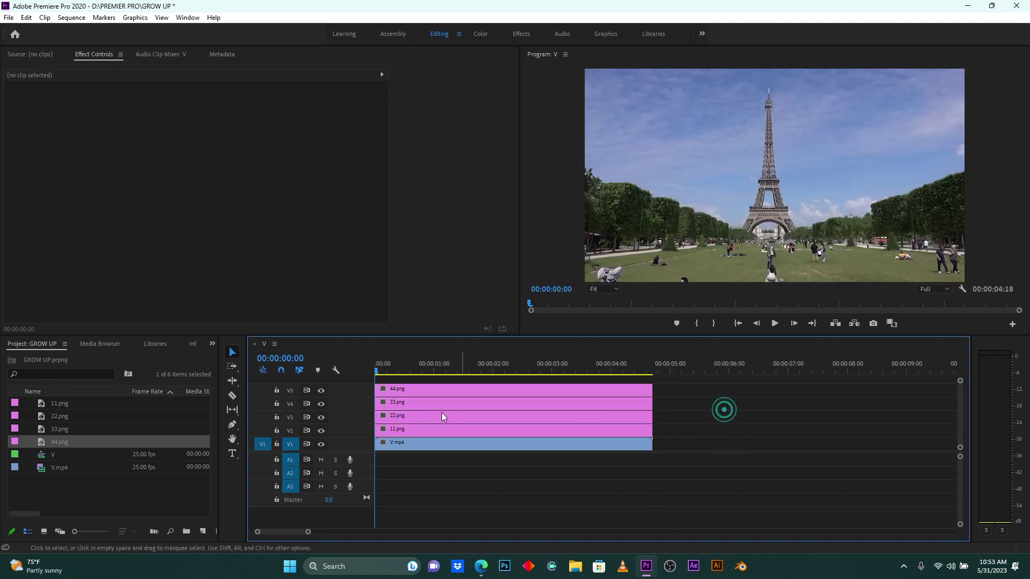
- Turn off the output of tracks V5, V4 and V3 to hide 44.png, 33.png and 22.png
click(320, 390)
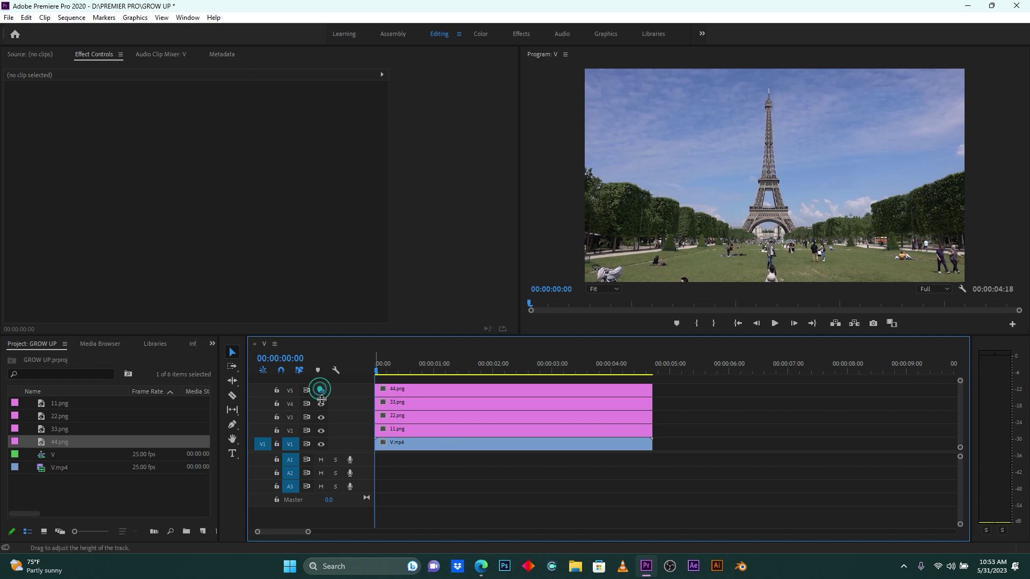
click(319, 402)
click(321, 418)
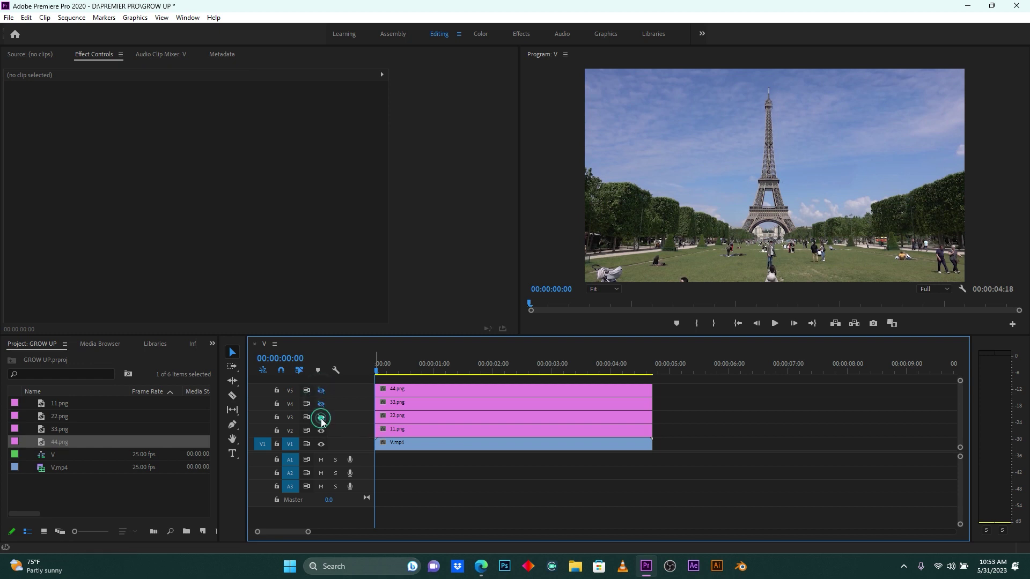
- Open the 11.png clip on track V2 for editing in Adobe Photoshop
click(416, 430)
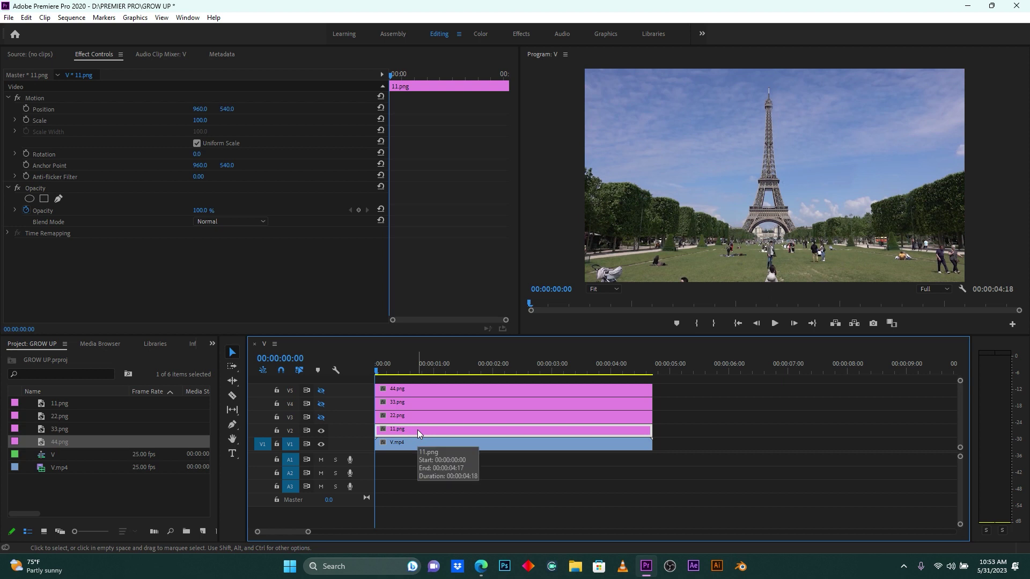
right_click(418, 430)
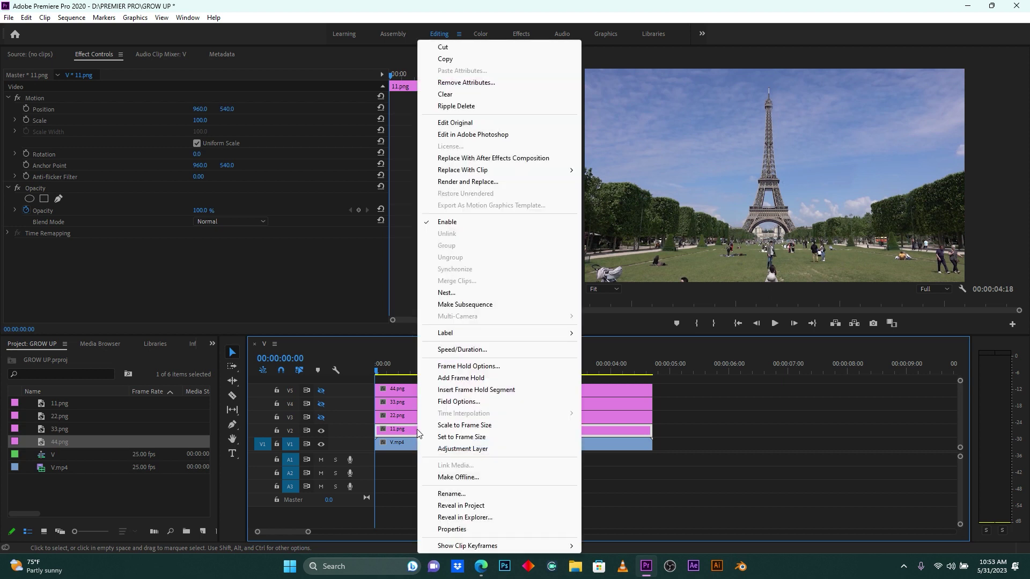
click(480, 135)
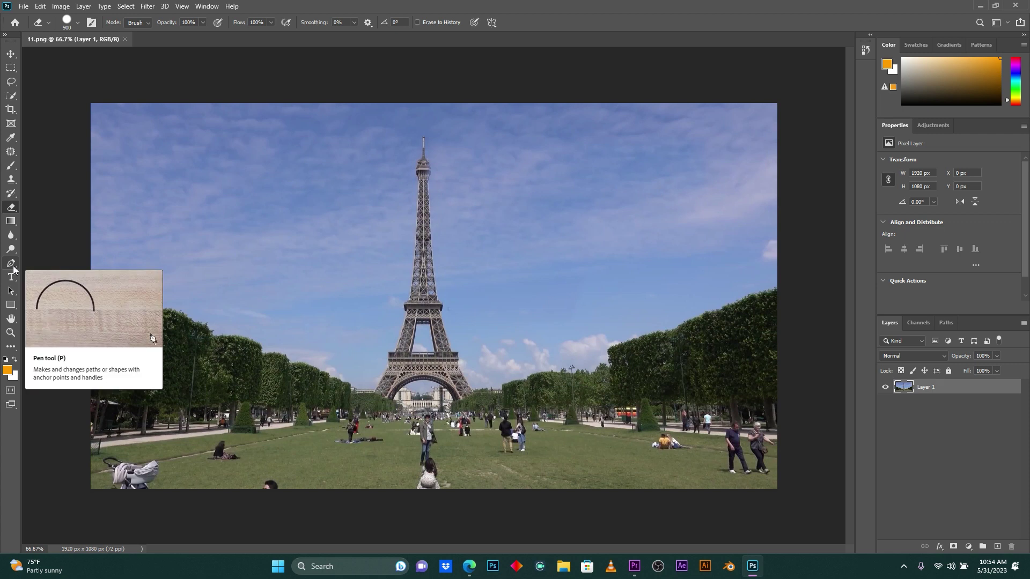
- Start a Pen path at the Eiffel Tower's left foot and trace under its arch to the right foot
click(11, 264)
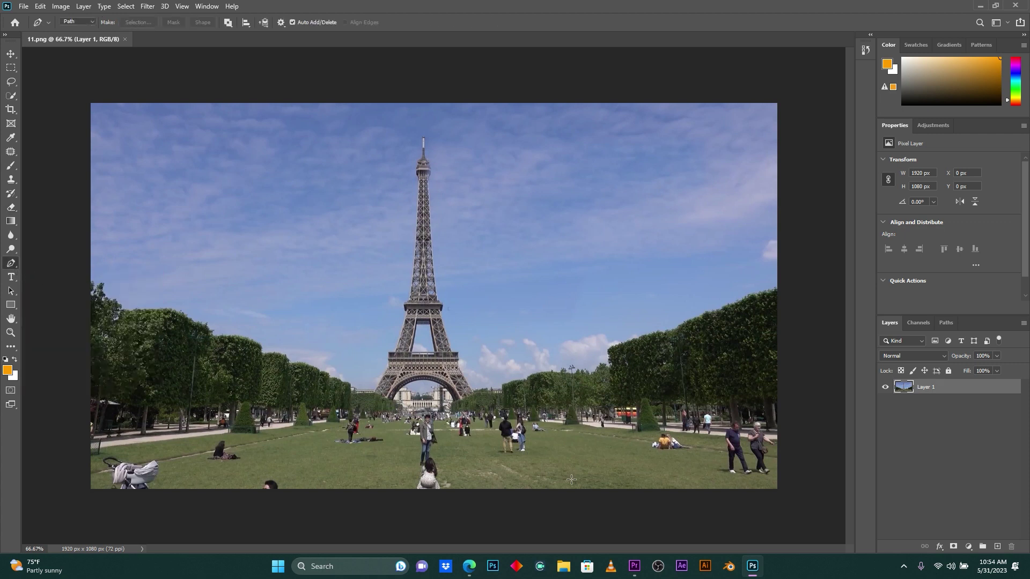
scroll(423, 402, up, 3)
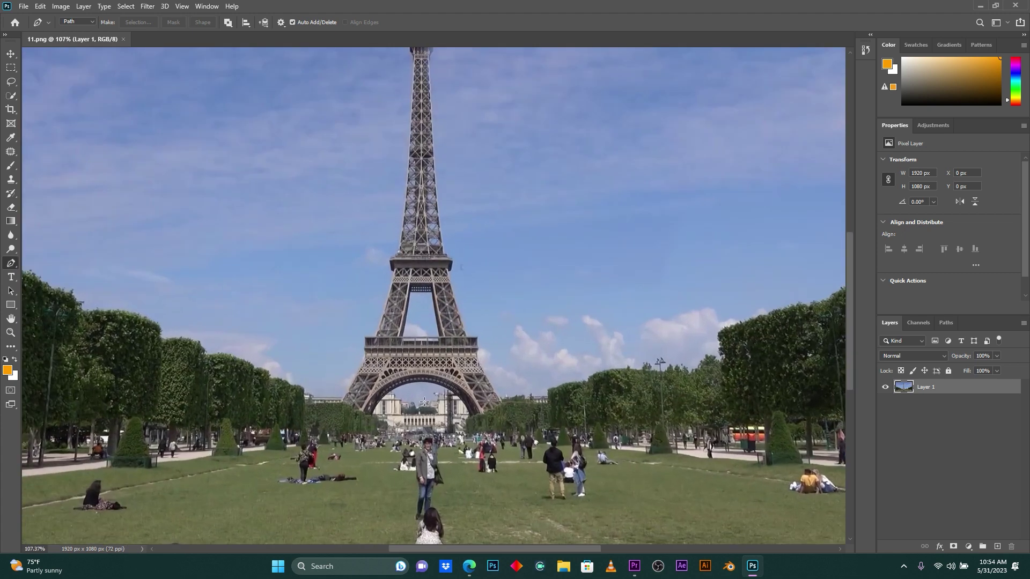
click(336, 398)
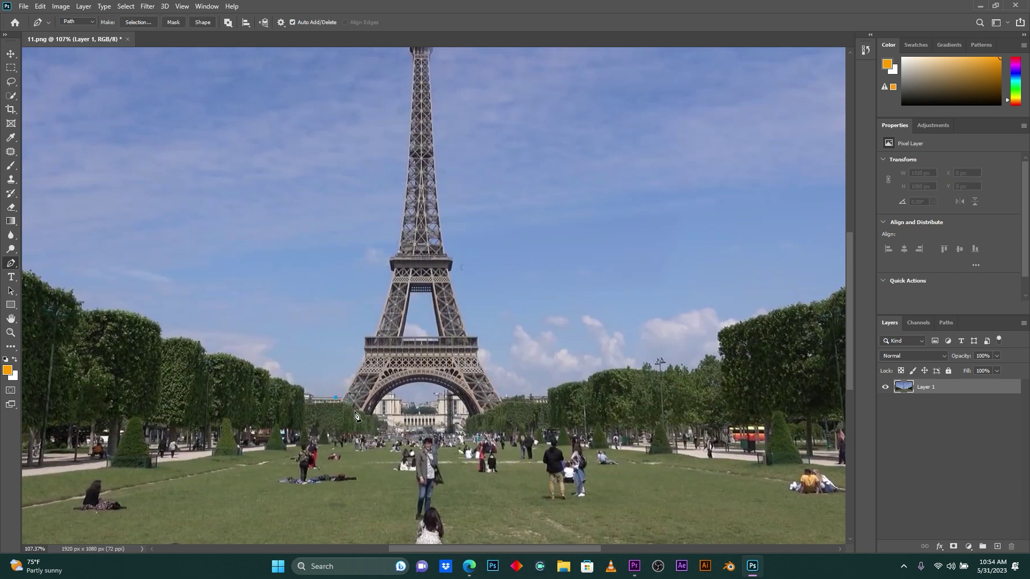
drag(355, 412, 369, 421)
click(369, 416)
click(437, 387)
click(461, 403)
drag(470, 418, 493, 411)
click(503, 404)
- Continue the Pen path up the tower's right side to just above the tip of its spire
click(481, 359)
click(480, 338)
click(451, 273)
scroll(453, 273, up, 1)
scroll(451, 261, up, 4)
drag(437, 196, 437, 184)
scroll(437, 185, up, 8)
click(434, 206)
click(437, 181)
click(431, 158)
click(427, 136)
click(421, 116)
- Trace the Pen path down the tower's left side to its left foot and convert the path to a selection
click(409, 151)
click(404, 186)
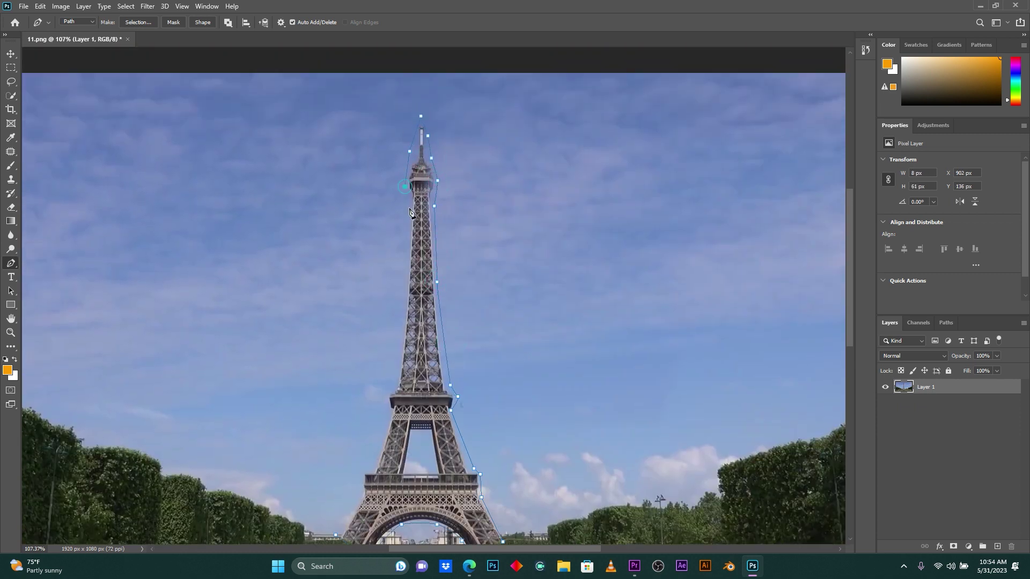
click(400, 312)
scroll(399, 311, down, 7)
click(393, 298)
click(385, 319)
click(380, 345)
click(370, 379)
click(355, 405)
click(352, 431)
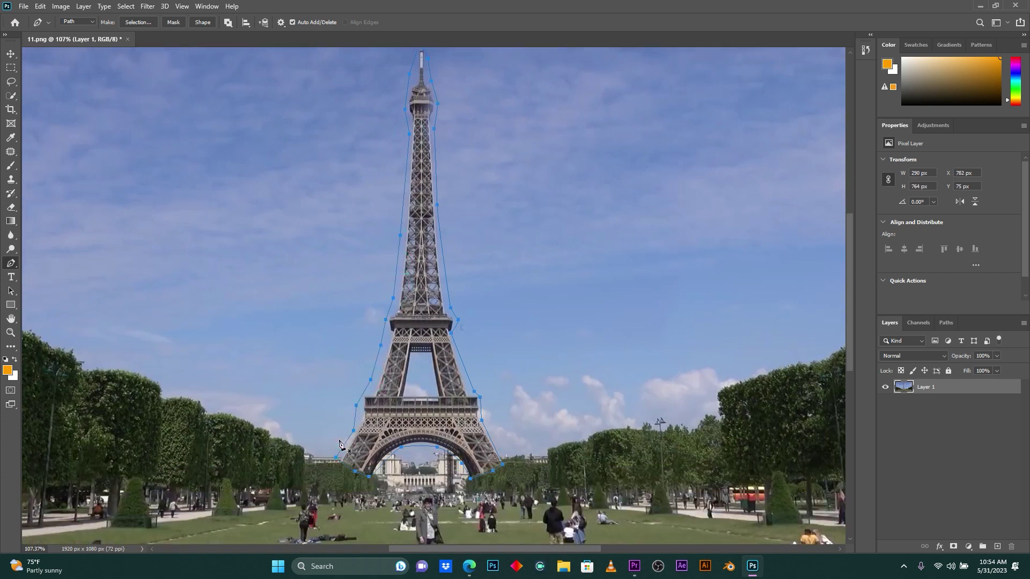
key(ctrl+Return)
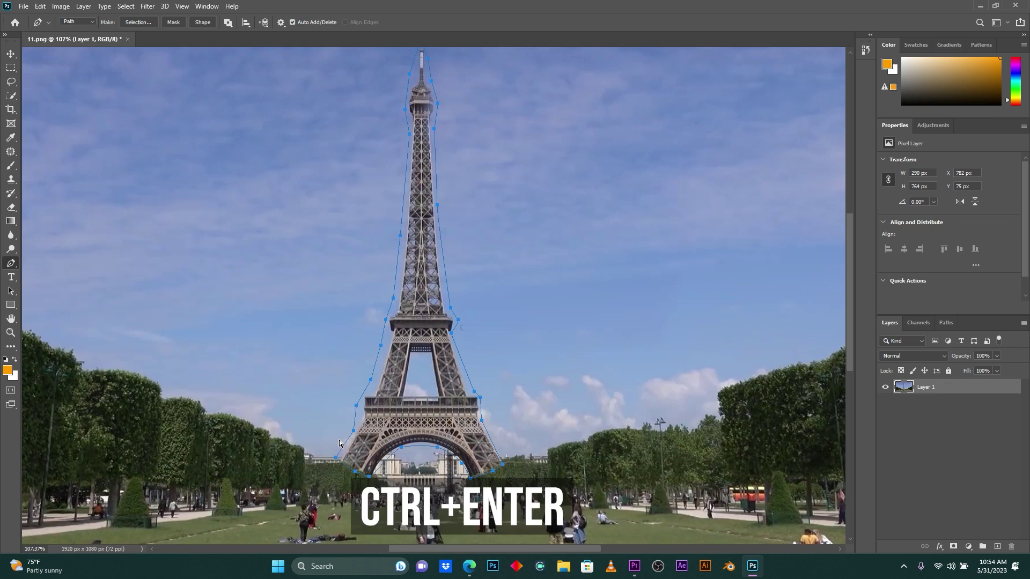
key(ctrl+Return)
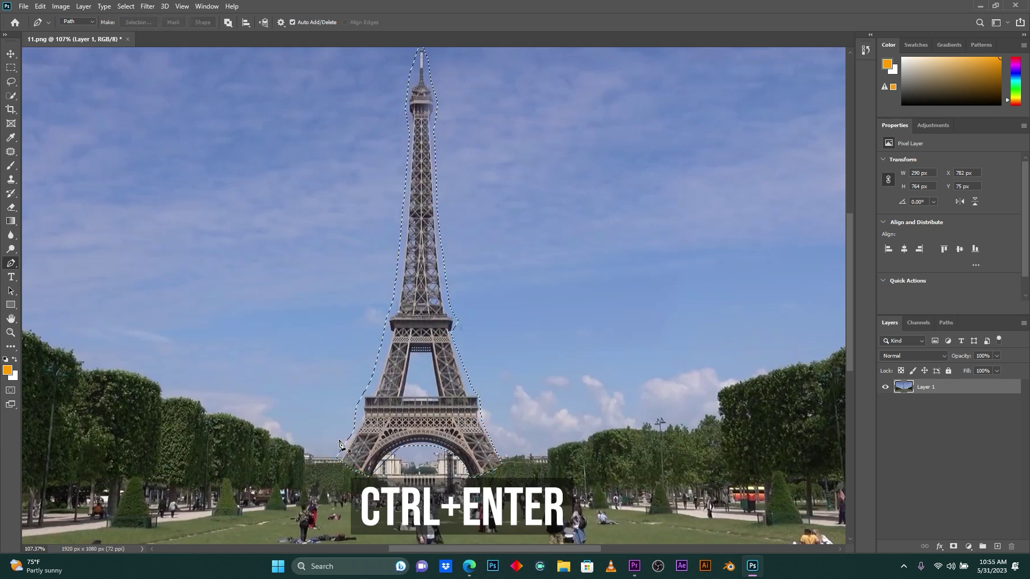
- Fill the tower selection with Content-Aware contents, using Normal mode at 100% opacity
click(40, 6)
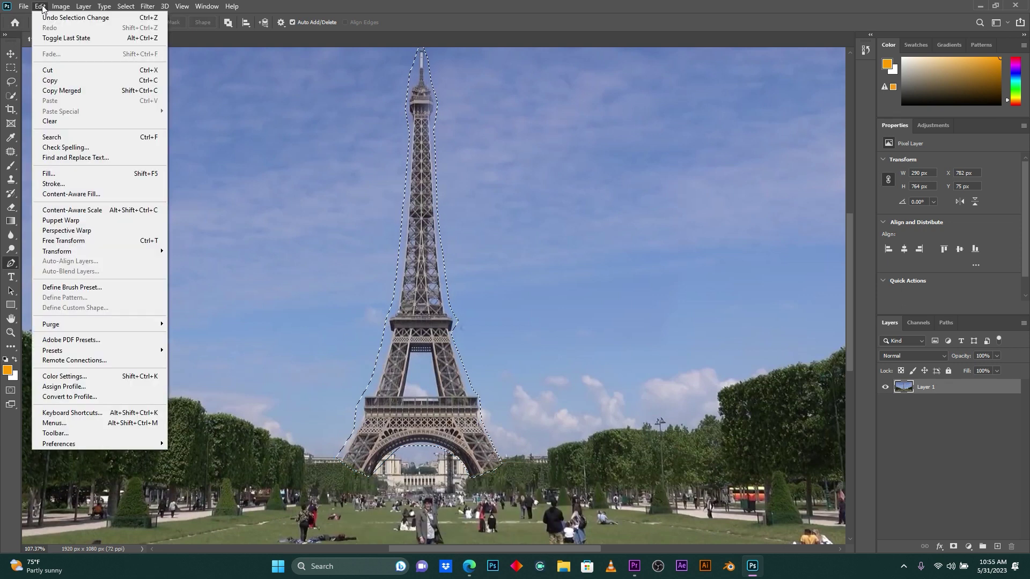
click(66, 174)
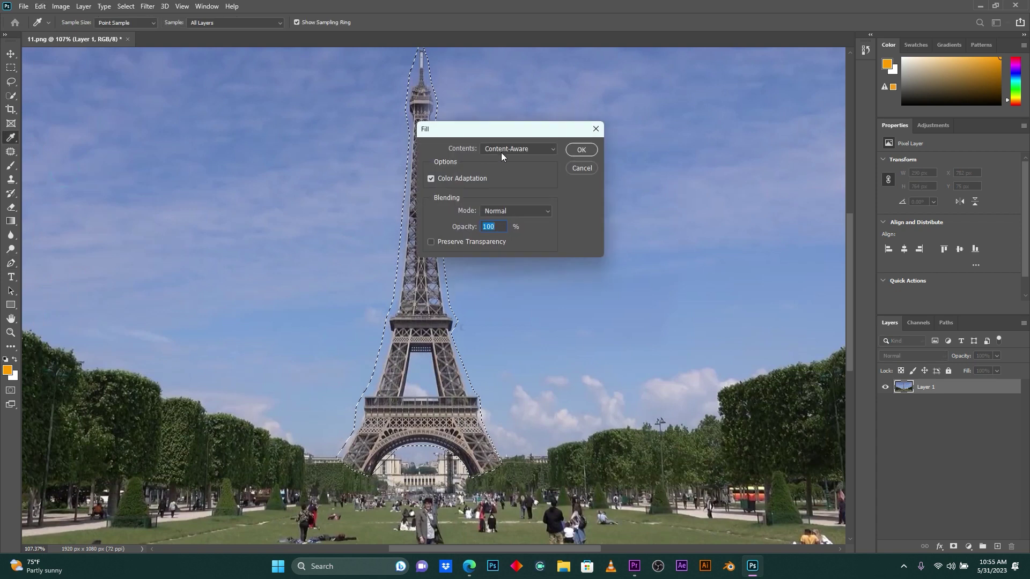
click(504, 149)
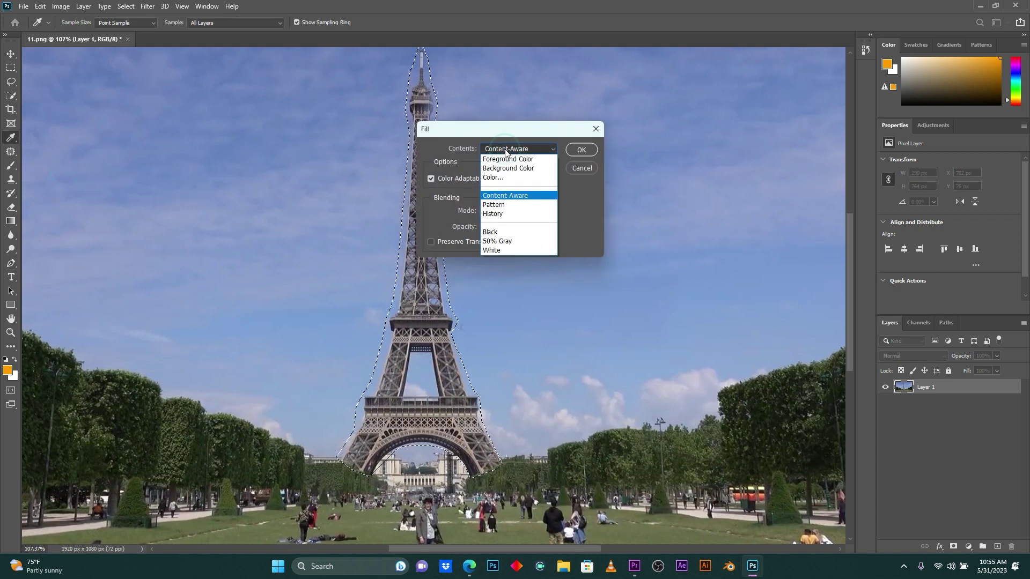
click(514, 196)
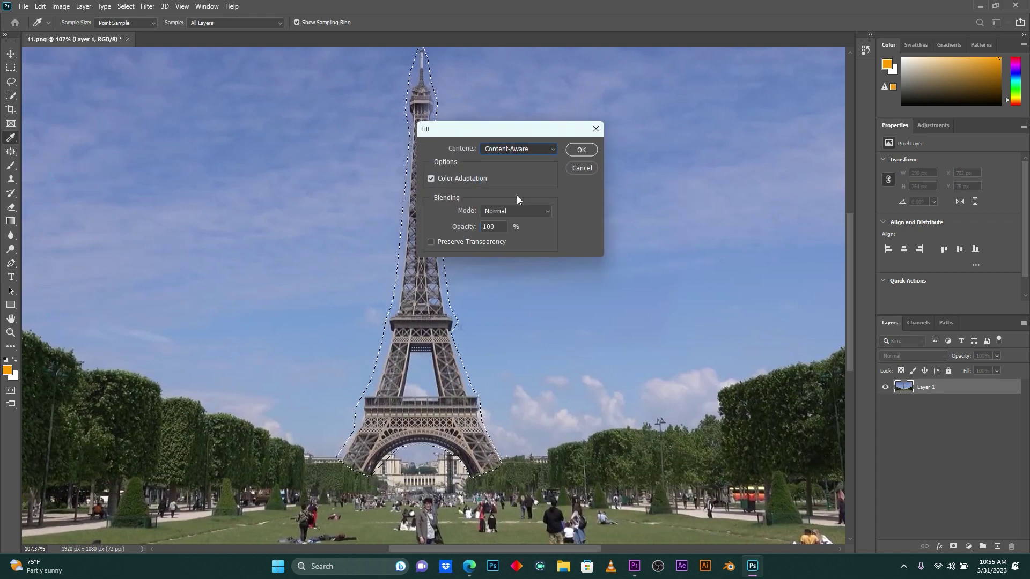
click(583, 148)
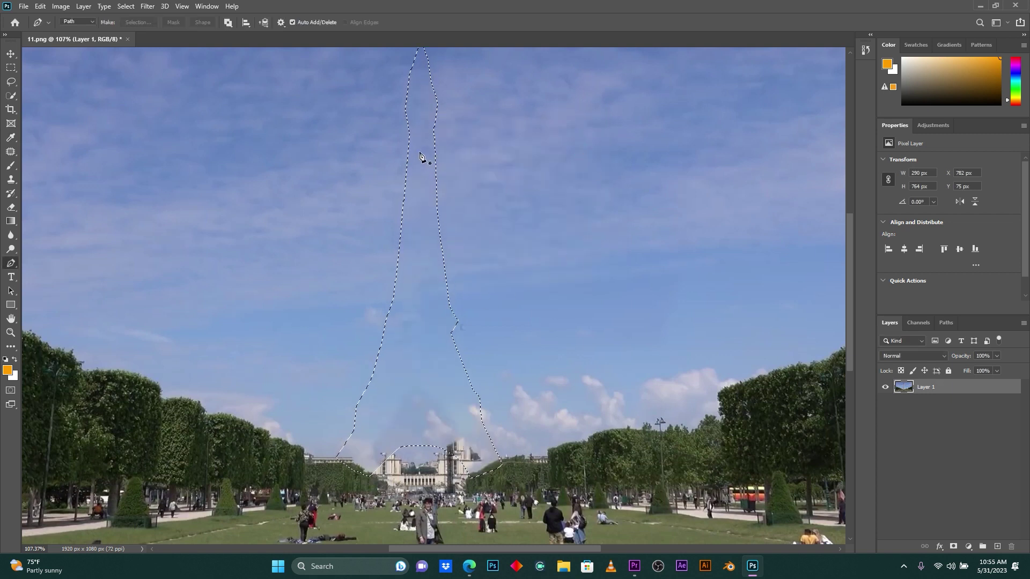
- Clear the selection around the removed tower
scroll(423, 157, up, 3)
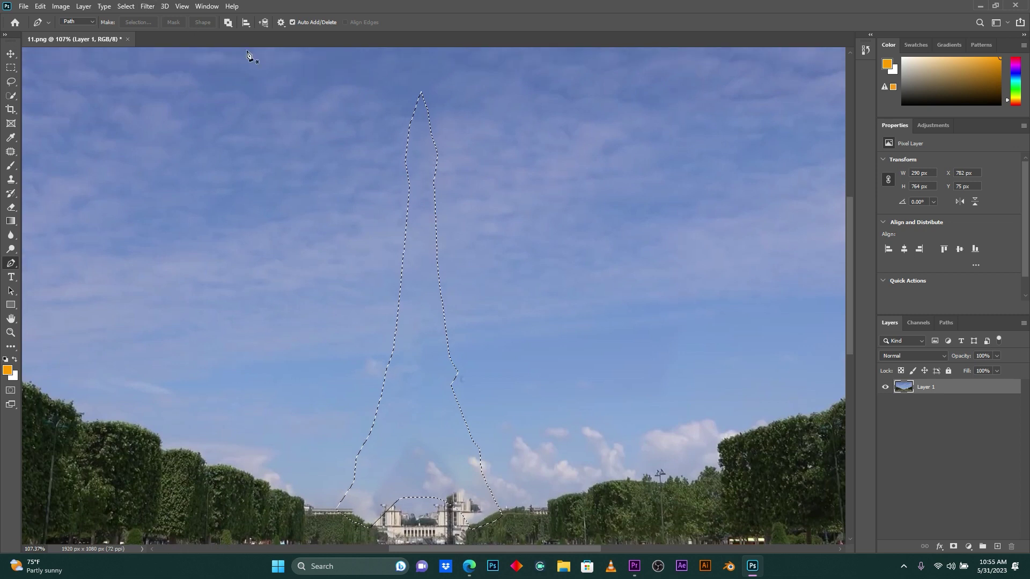
click(125, 6)
click(153, 28)
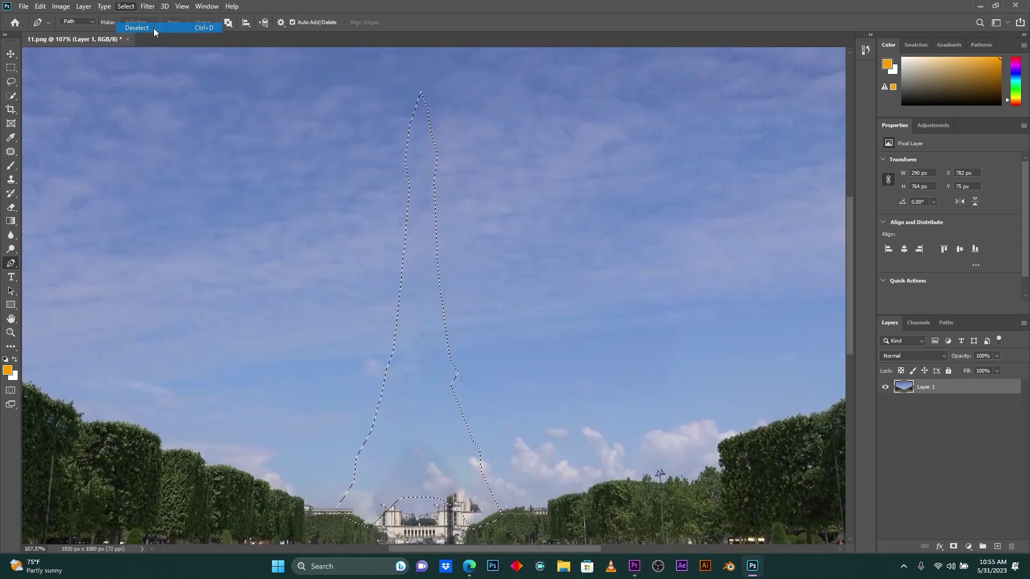
- Save the tower-free image to the Desktop as PNG file 11, replacing the existing file and using the large file size option
scroll(490, 274, down, 5)
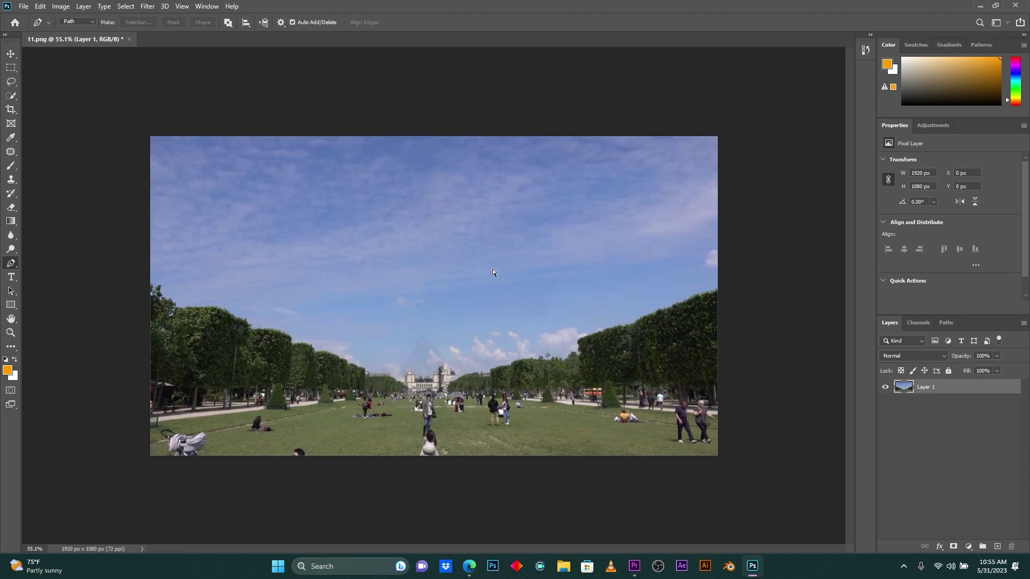
key(ctrl+shift+s)
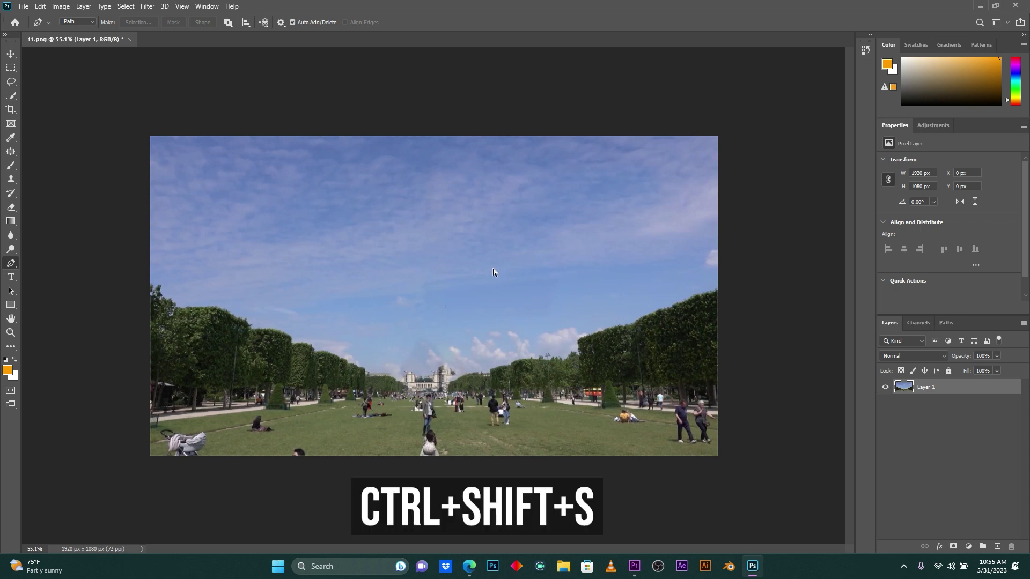
click(570, 376)
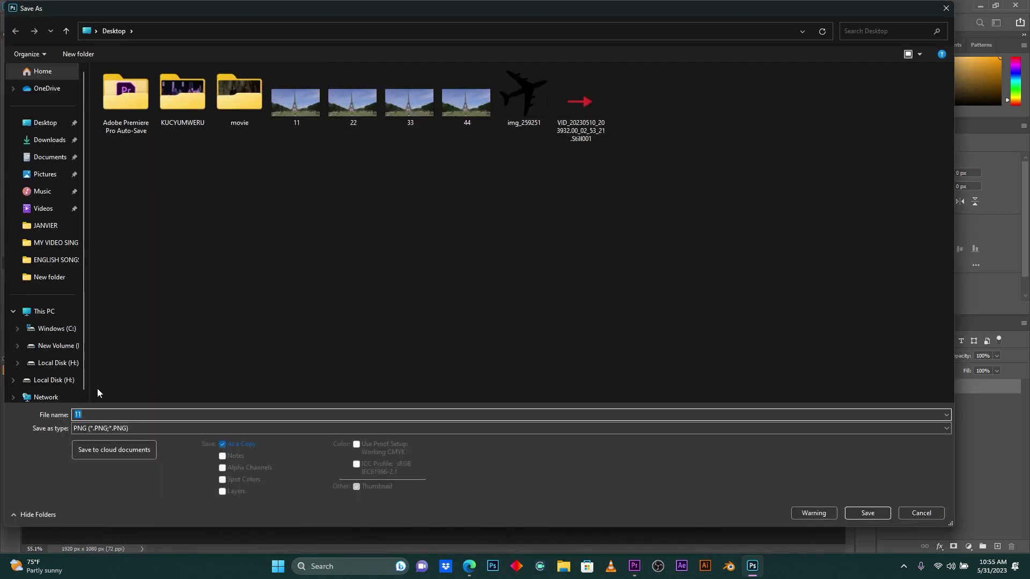
click(236, 237)
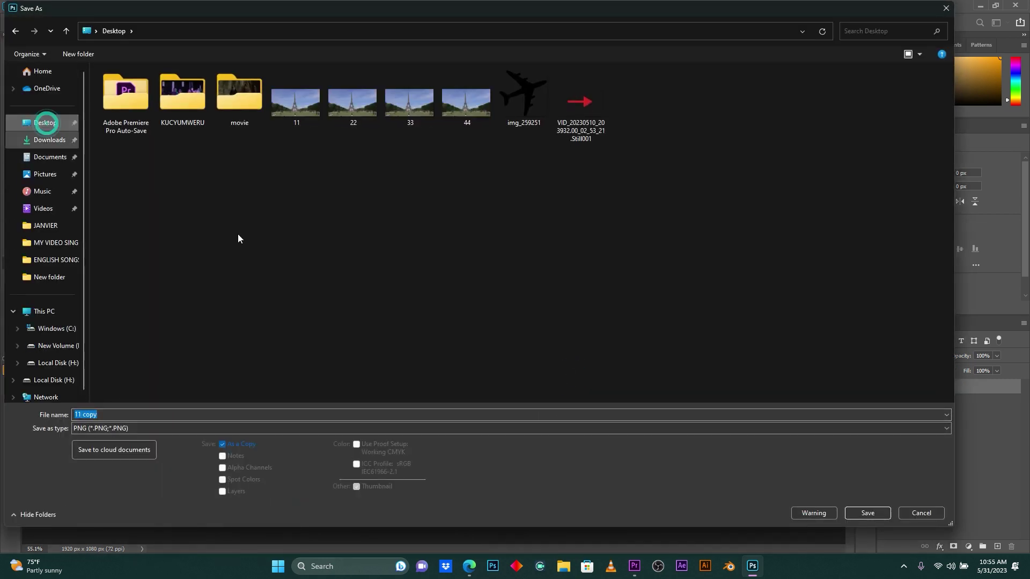
click(867, 512)
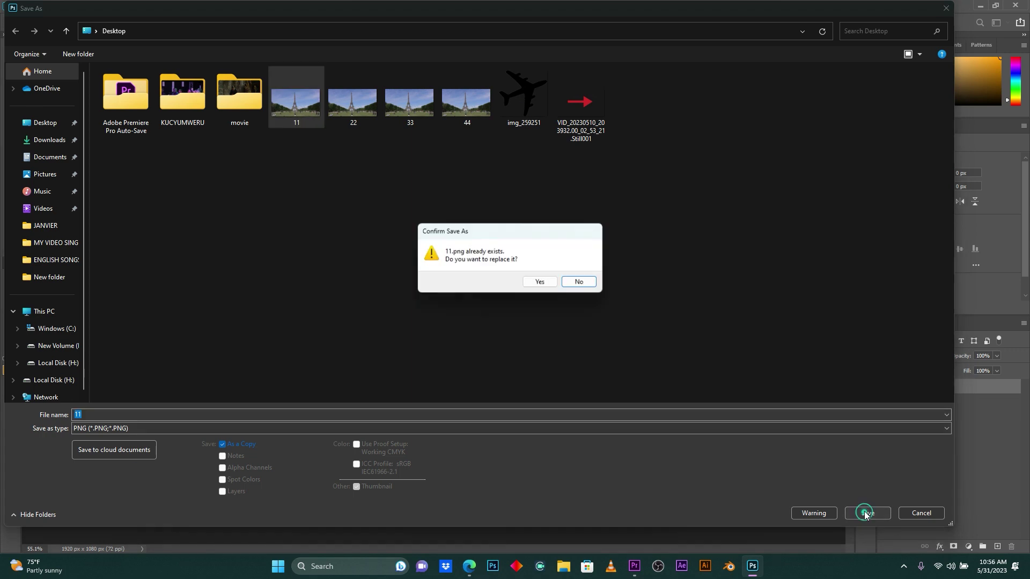
click(547, 280)
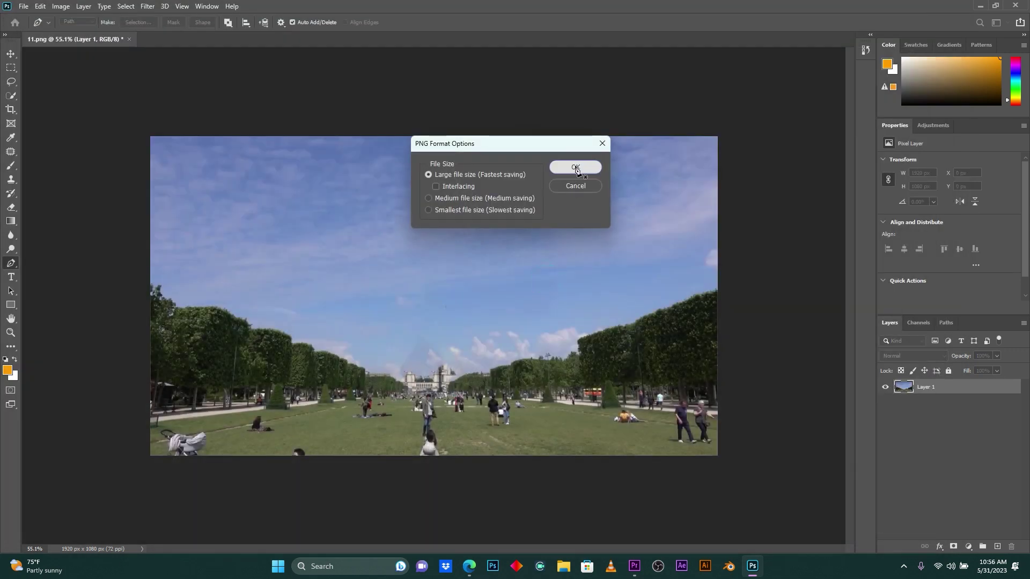
click(575, 168)
- Switch to Premiere Pro, move the playhead to 00:00:00:06 and make track V3 with 22.png visible
click(634, 566)
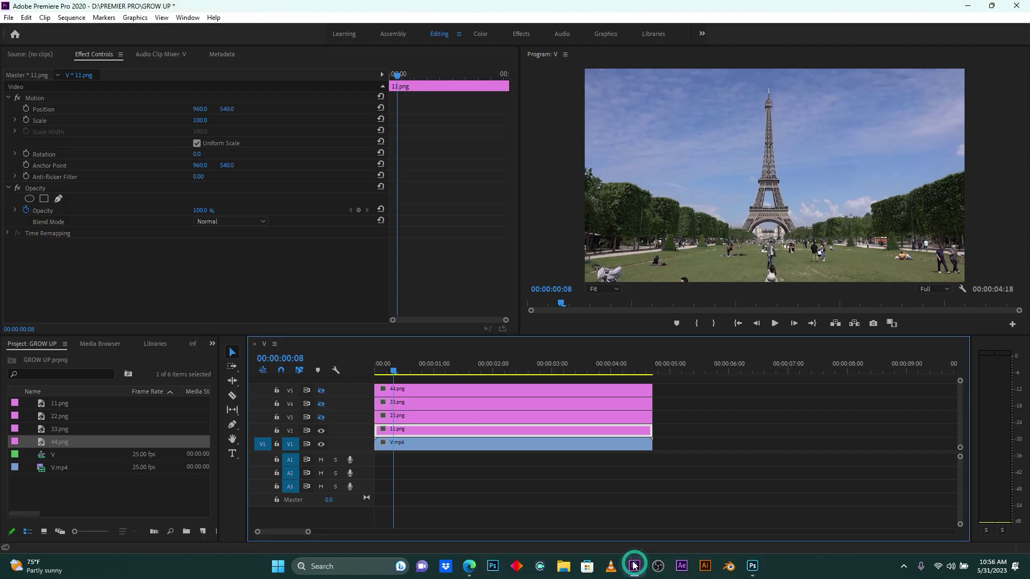
drag(395, 370, 390, 373)
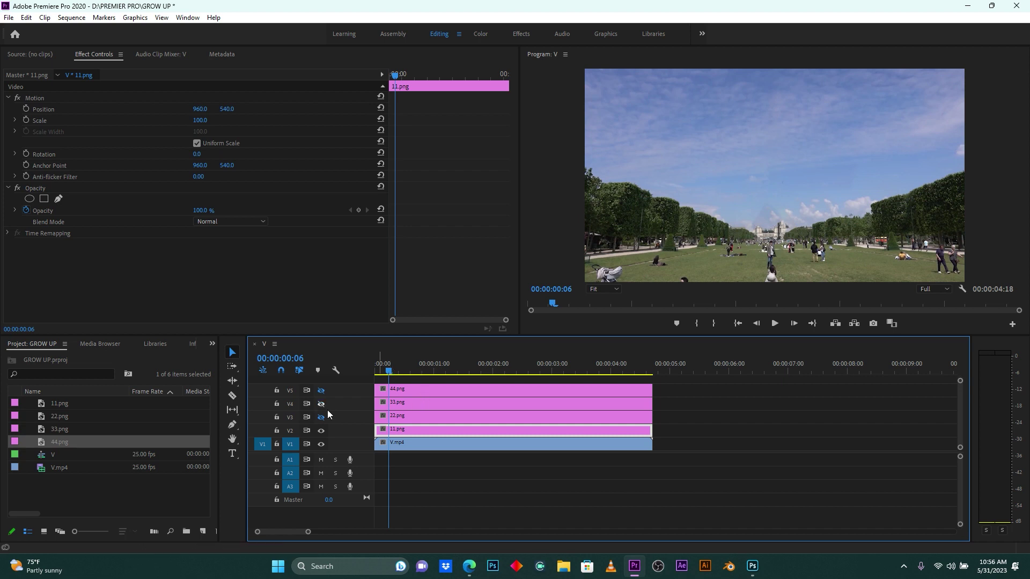
click(406, 419)
click(321, 417)
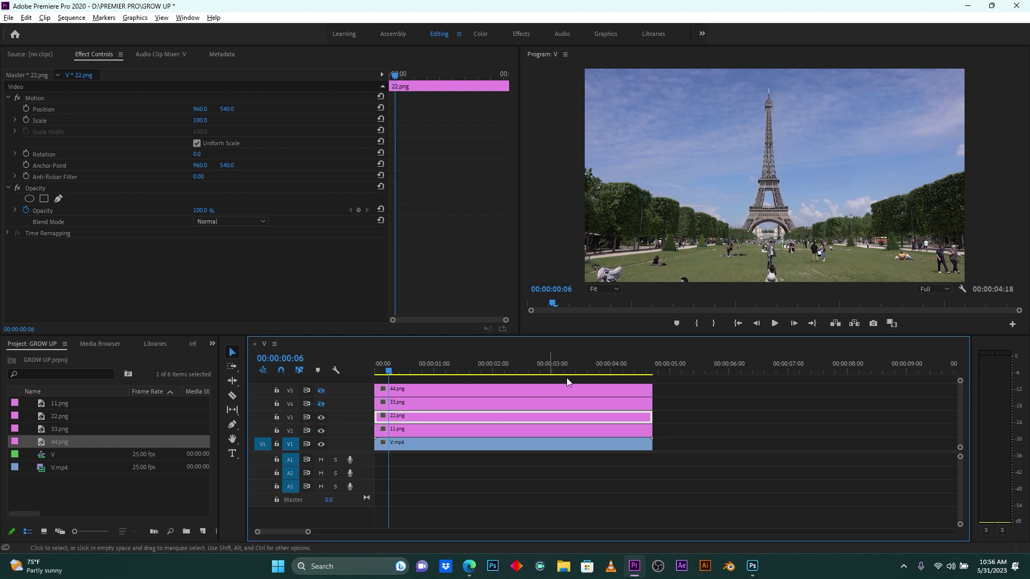
- Open the 22.png clip on track V3 for editing in Photoshop
scroll(566, 377, up, 2)
scroll(279, 522, up, 2)
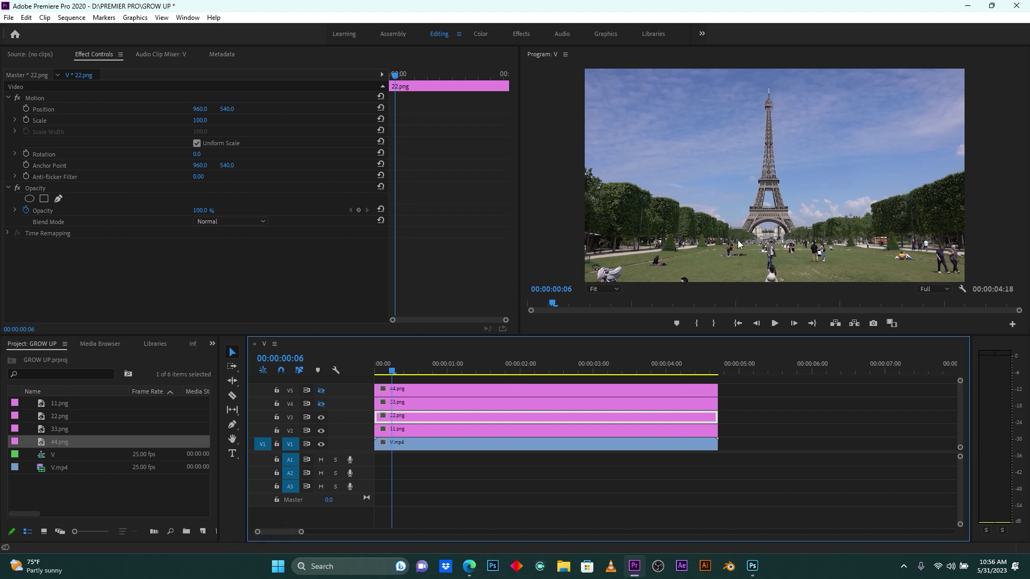
right_click(397, 417)
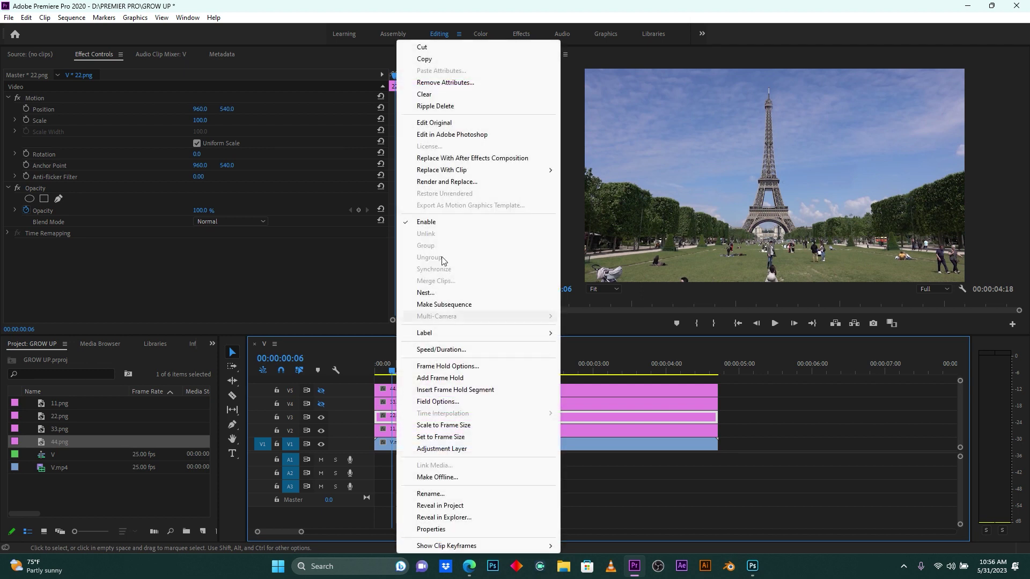
click(458, 136)
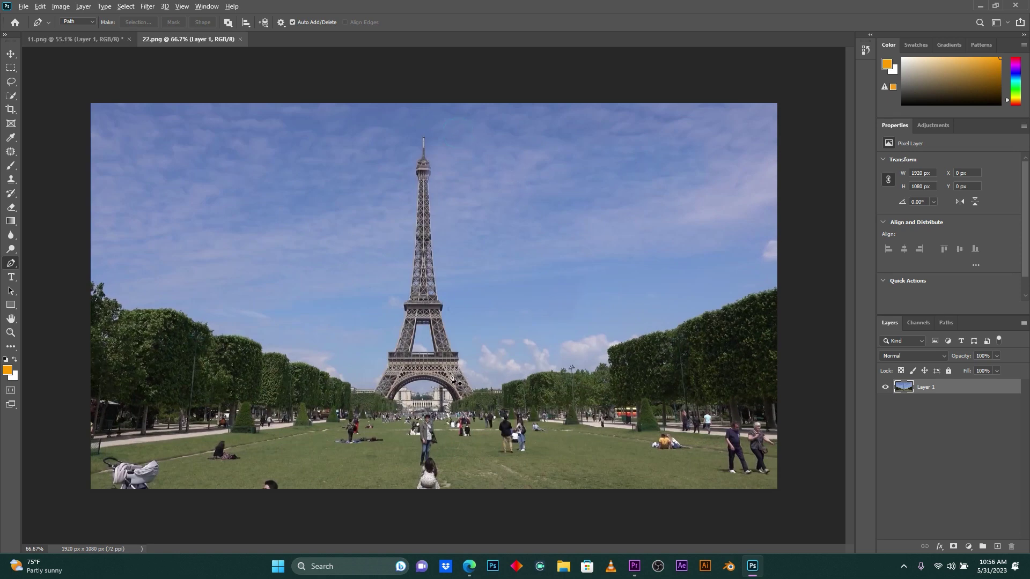
- Trace a Pen path from the tower's left foot, under the base arch, to the outer edge of its right foot
scroll(483, 370, up, 4)
scroll(451, 377, down, 5)
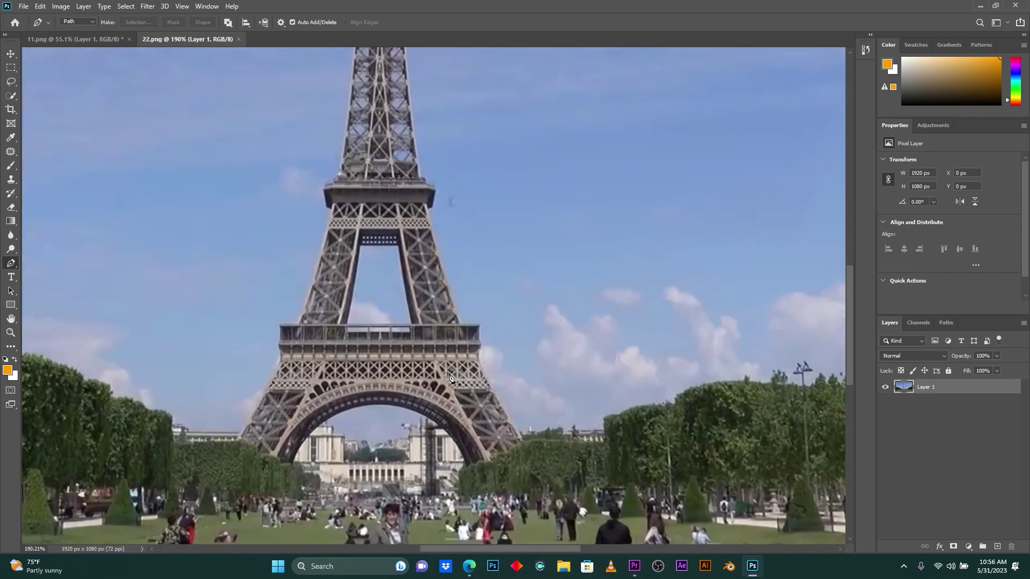
scroll(451, 377, down, 1)
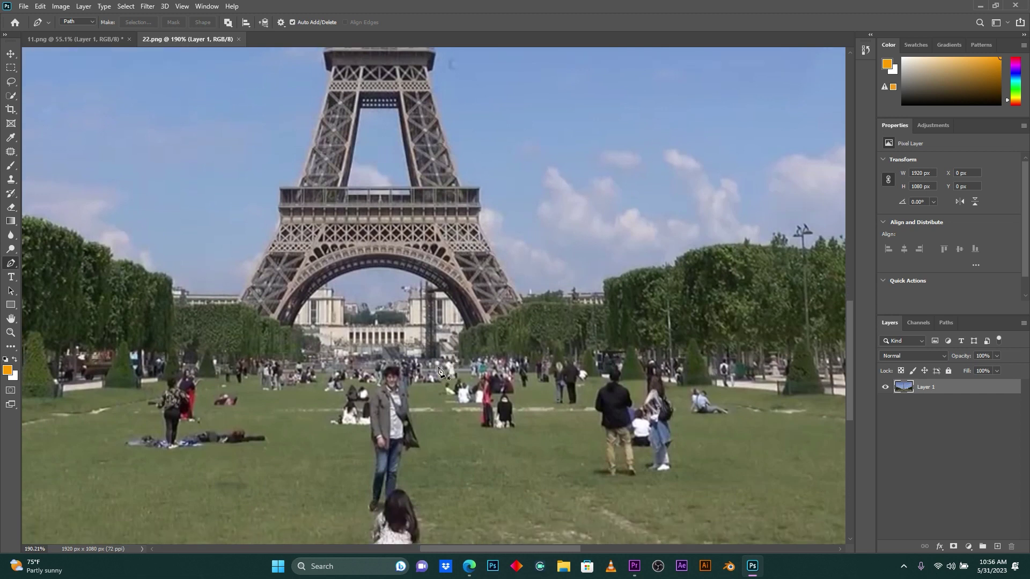
click(229, 299)
click(251, 310)
click(291, 326)
click(333, 281)
drag(383, 269, 393, 270)
click(458, 311)
click(467, 326)
click(494, 322)
click(507, 315)
click(524, 307)
- Continue the Pen path up the right leg, across the top of the first platform, and down the left leg to close it
click(488, 239)
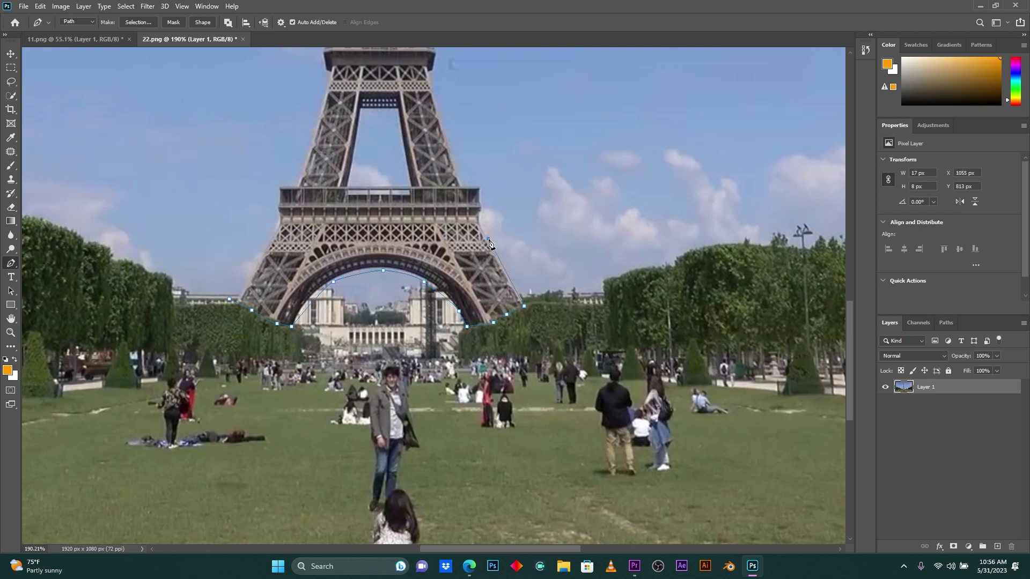
click(478, 219)
click(481, 207)
click(481, 196)
click(481, 187)
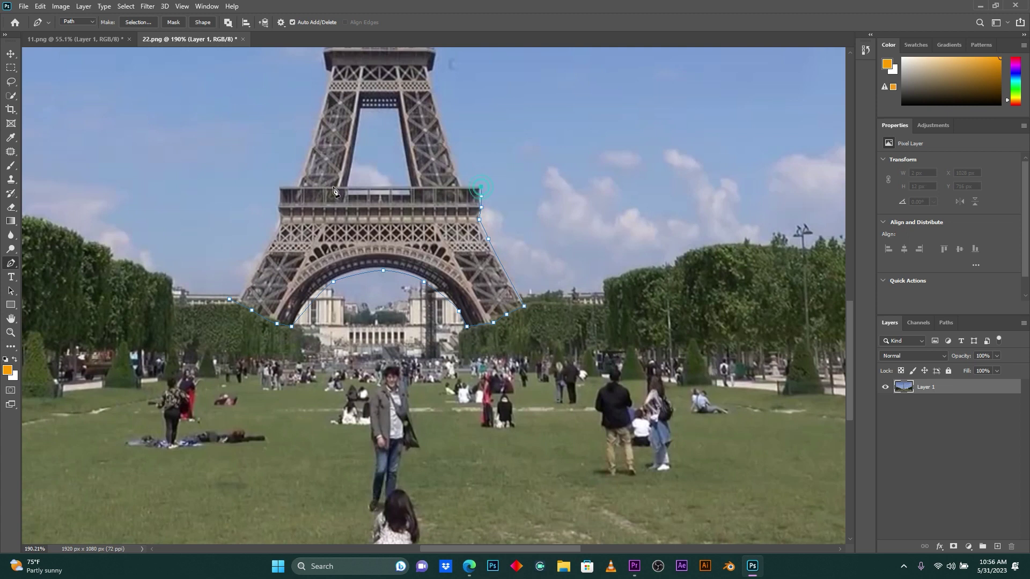
click(279, 188)
click(278, 204)
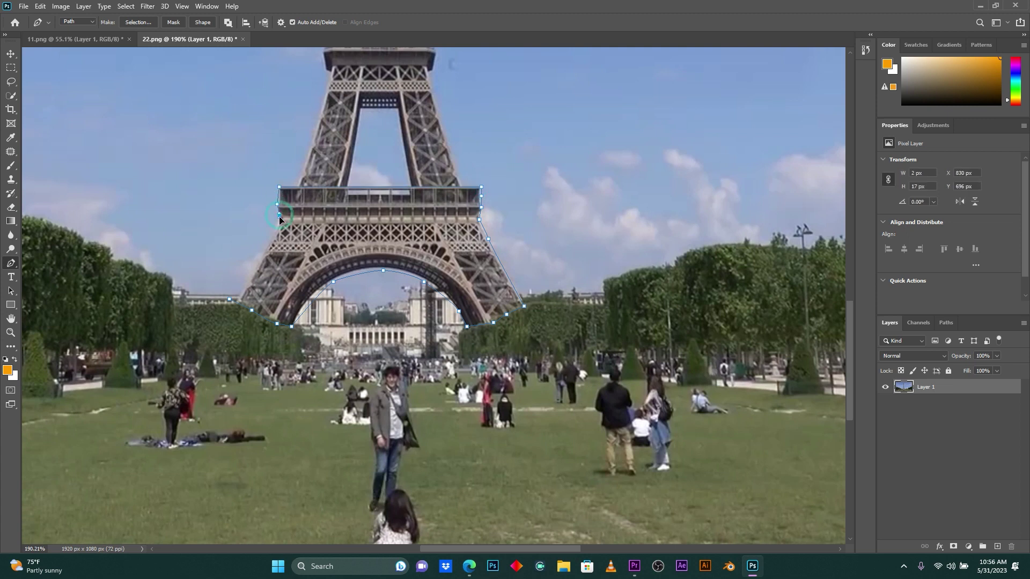
click(230, 299)
- Convert the closed path around the tower's base to a selection and invert it
scroll(300, 271, down, 3)
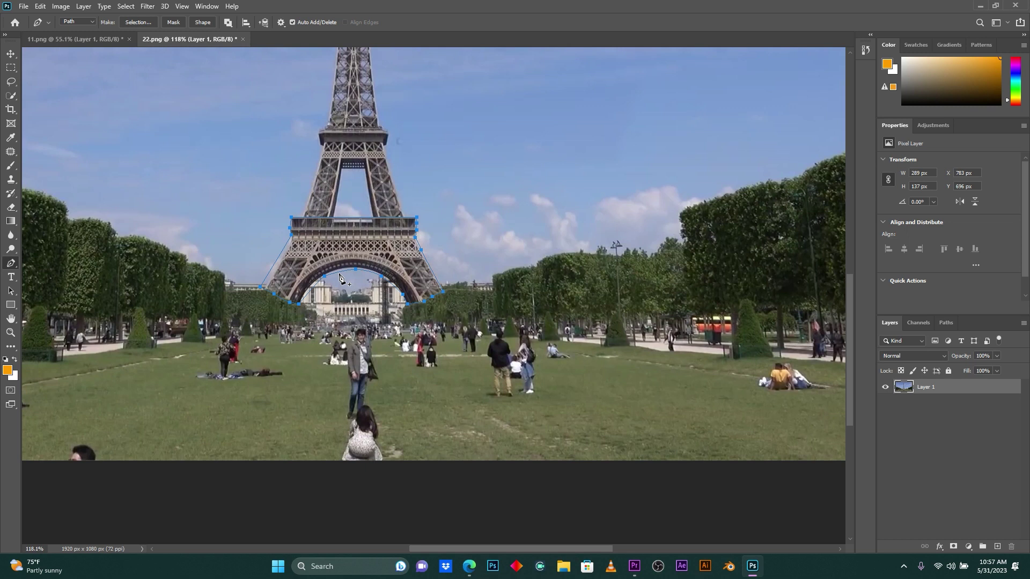
key(ctrl+Return)
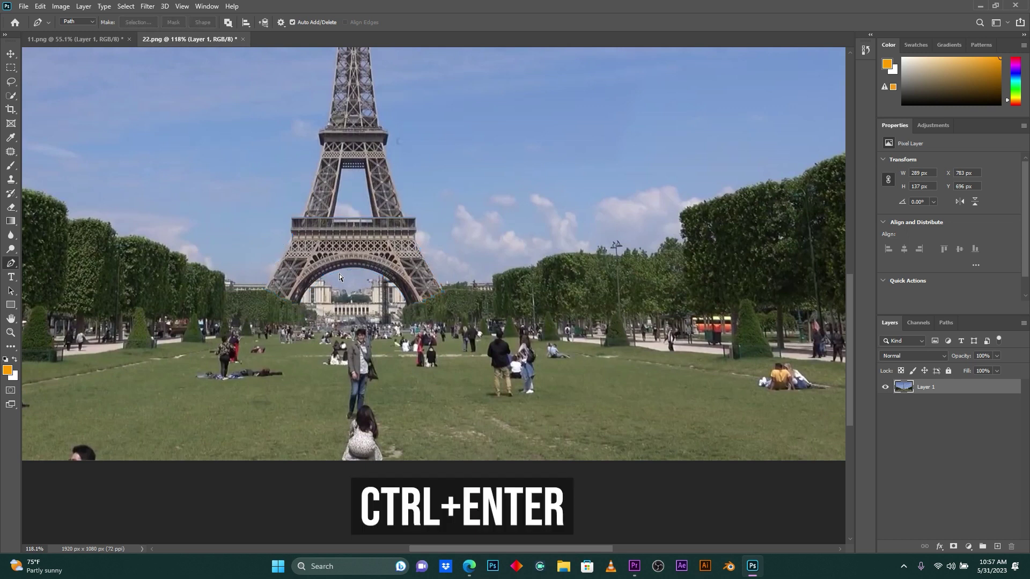
scroll(339, 276, down, 3)
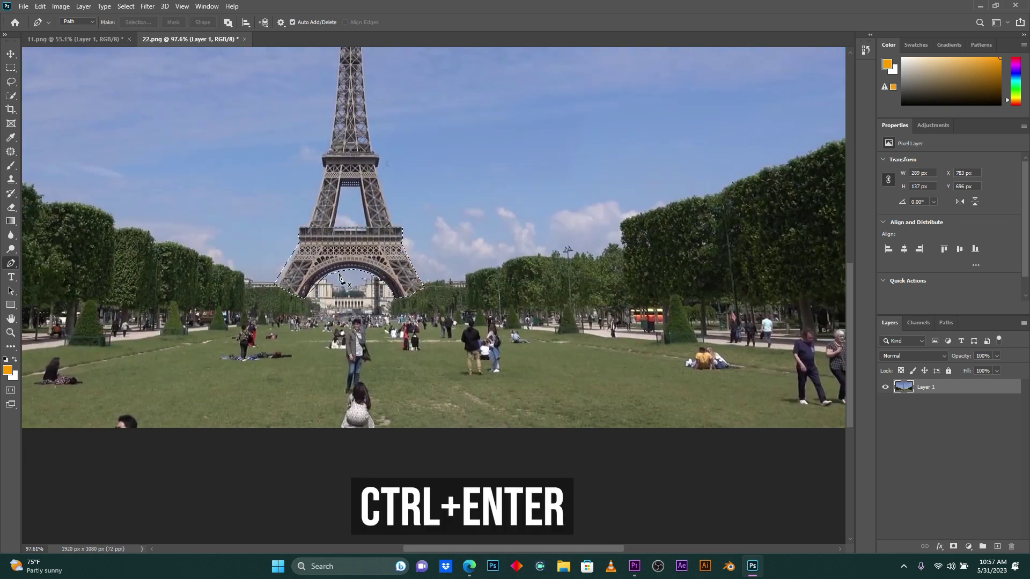
click(121, 6)
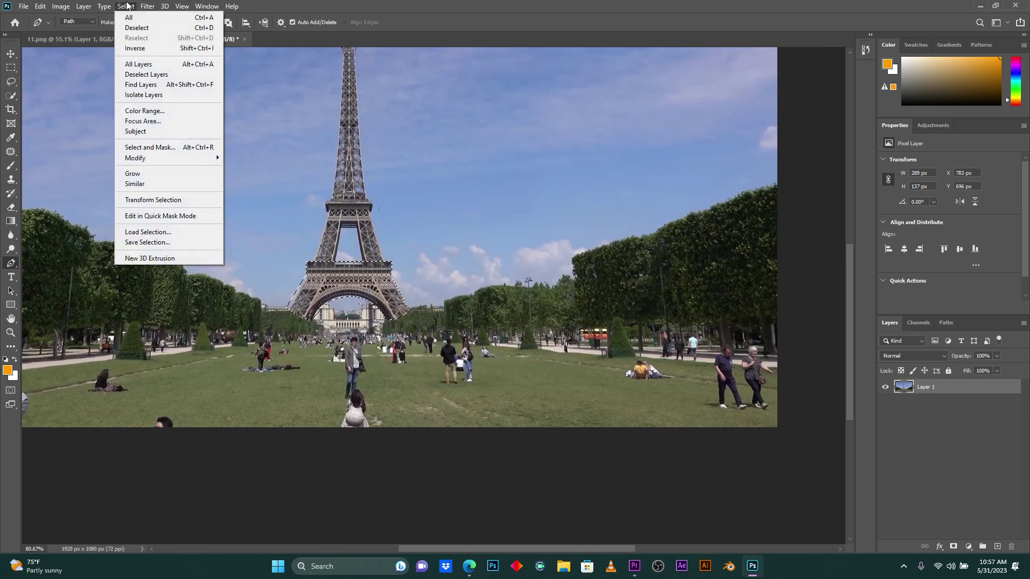
click(143, 50)
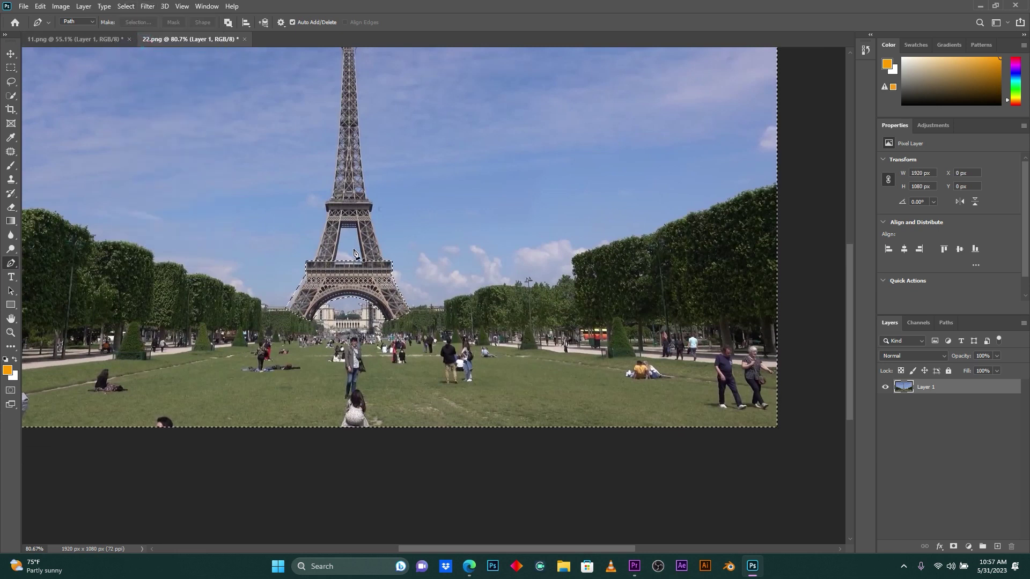
- Erase everything outside the tower's base with the Eraser tool and clear the selection
scroll(356, 257, down, 2)
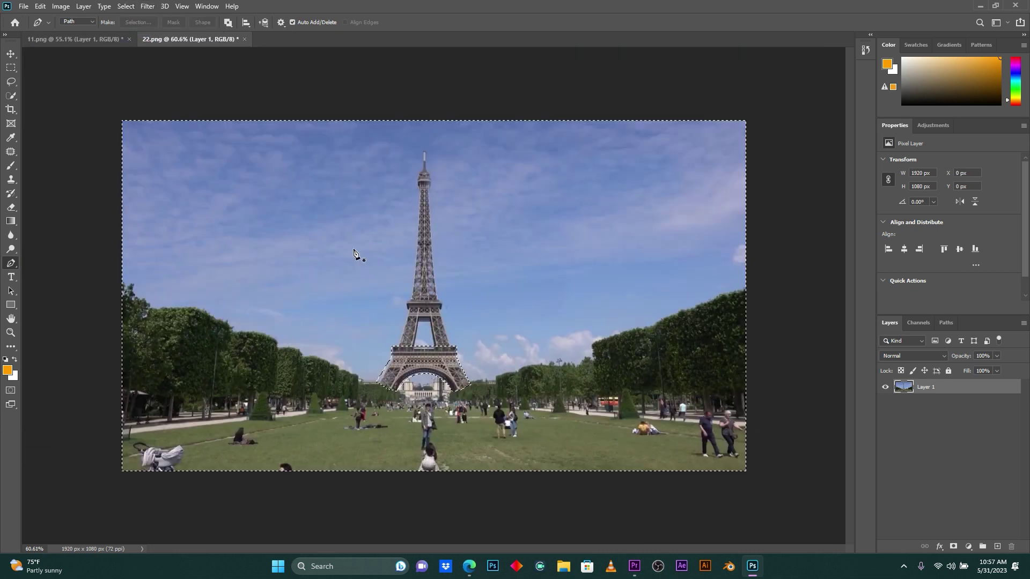
click(11, 207)
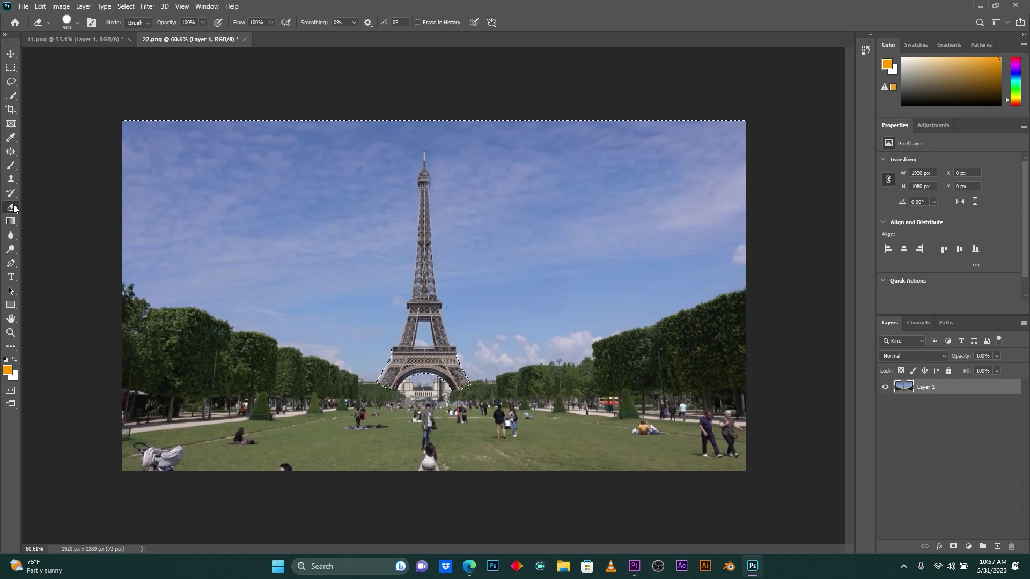
mouse_move(182, 204)
mouse_down()
mouse_move(281, 187)
mouse_move(176, 343)
mouse_move(302, 211)
mouse_move(417, 245)
mouse_move(617, 360)
mouse_move(702, 282)
mouse_move(633, 322)
mouse_move(445, 232)
mouse_move(557, 148)
mouse_move(188, 296)
mouse_up()
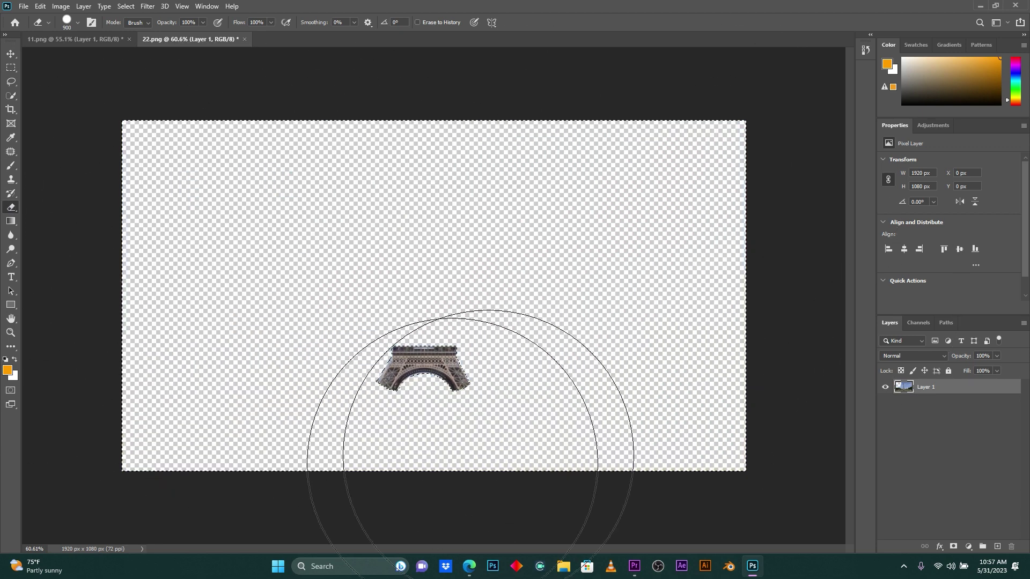
click(125, 6)
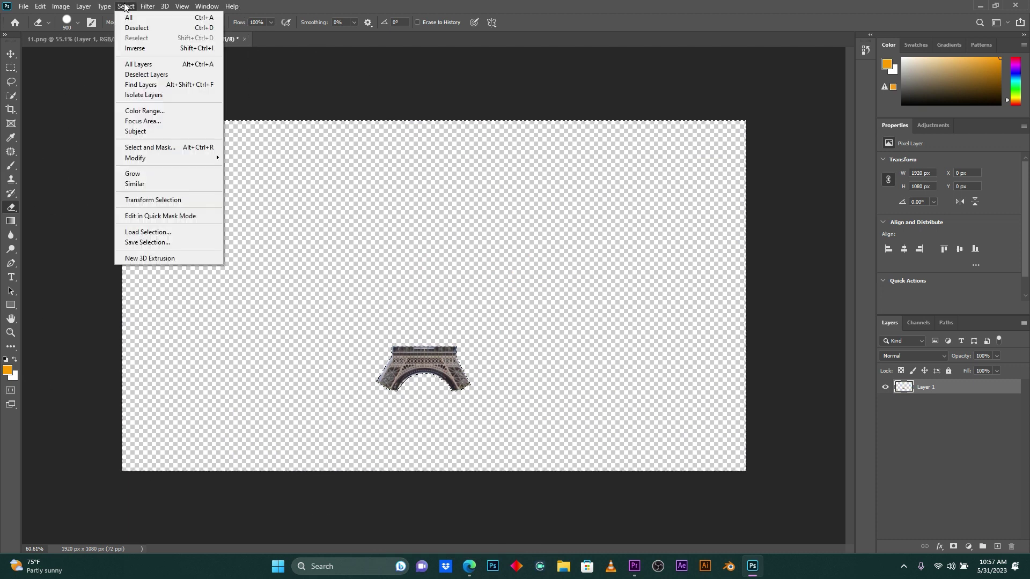
click(150, 28)
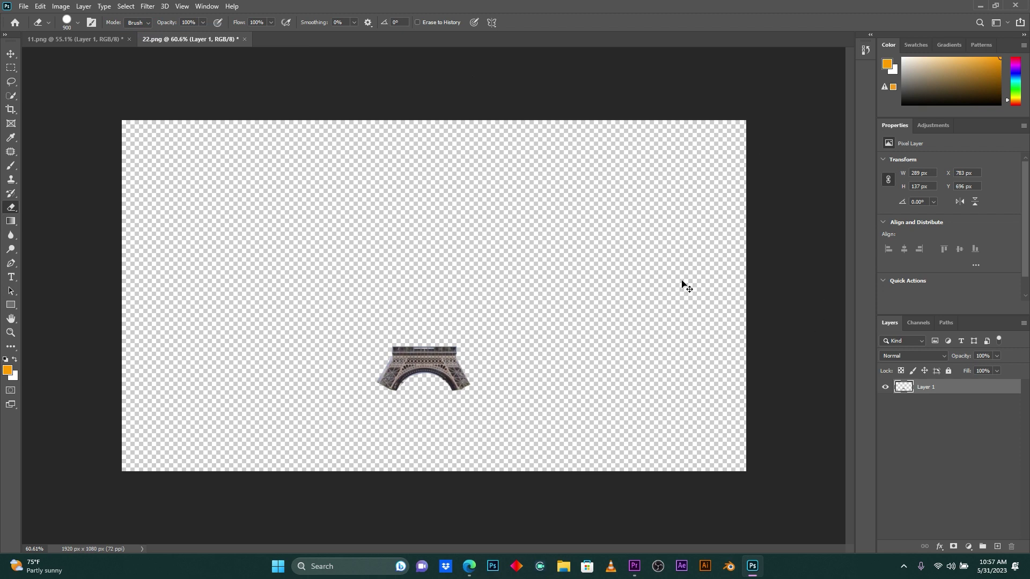
- Save the isolated tower base to the Desktop as PNG file 22, replacing the existing file
key(ctrl+shift+s)
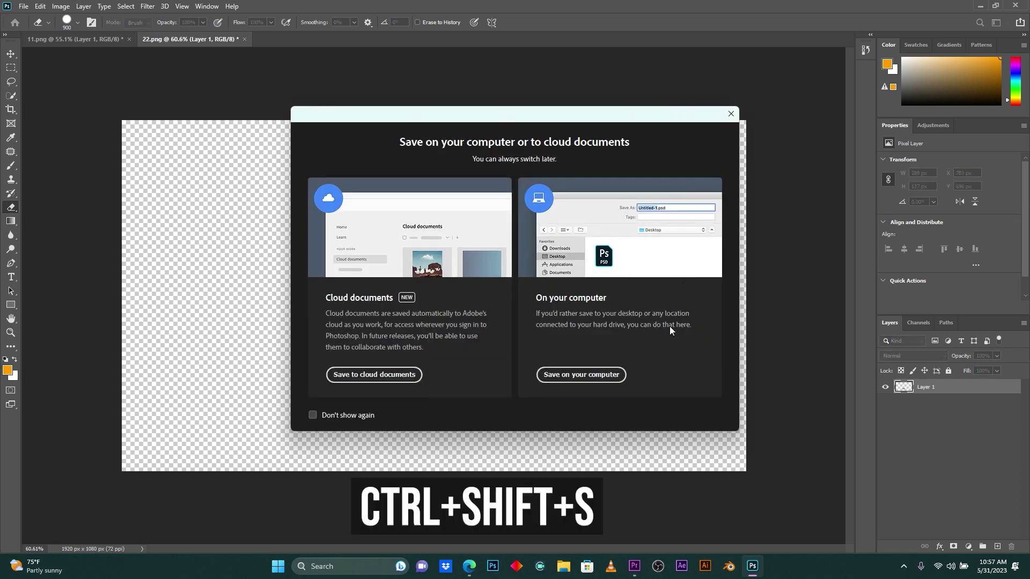
click(585, 374)
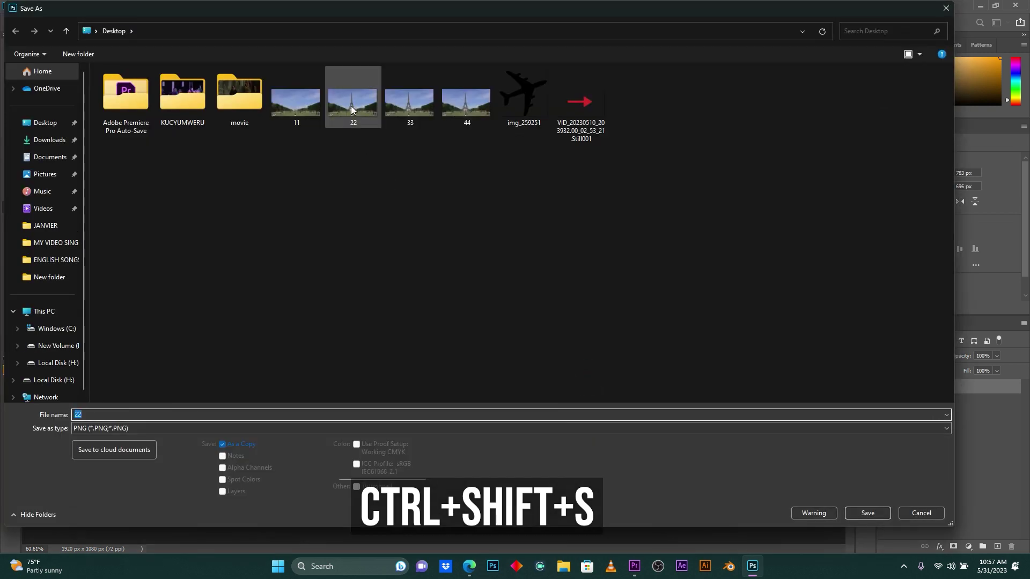
click(352, 94)
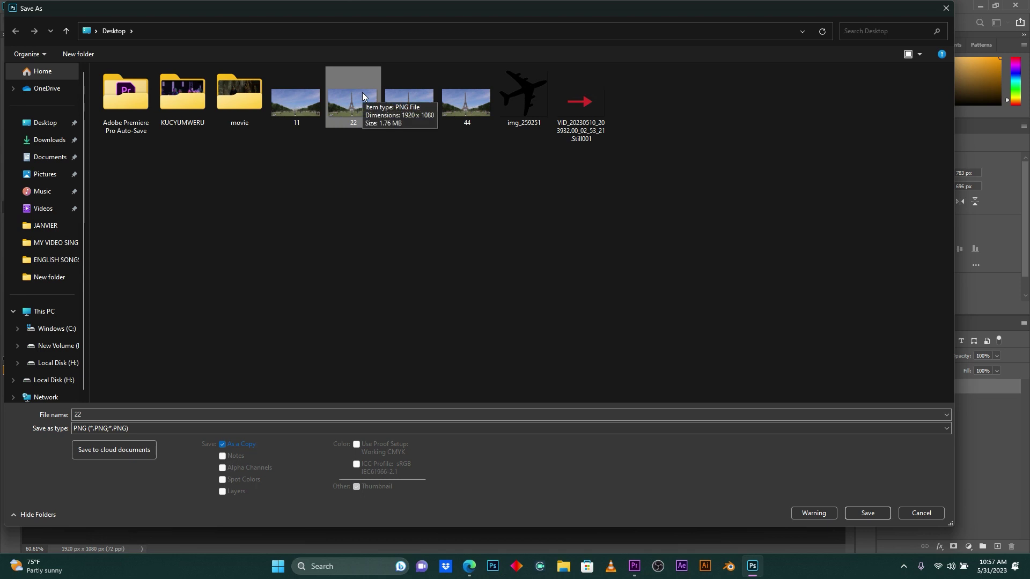
click(874, 515)
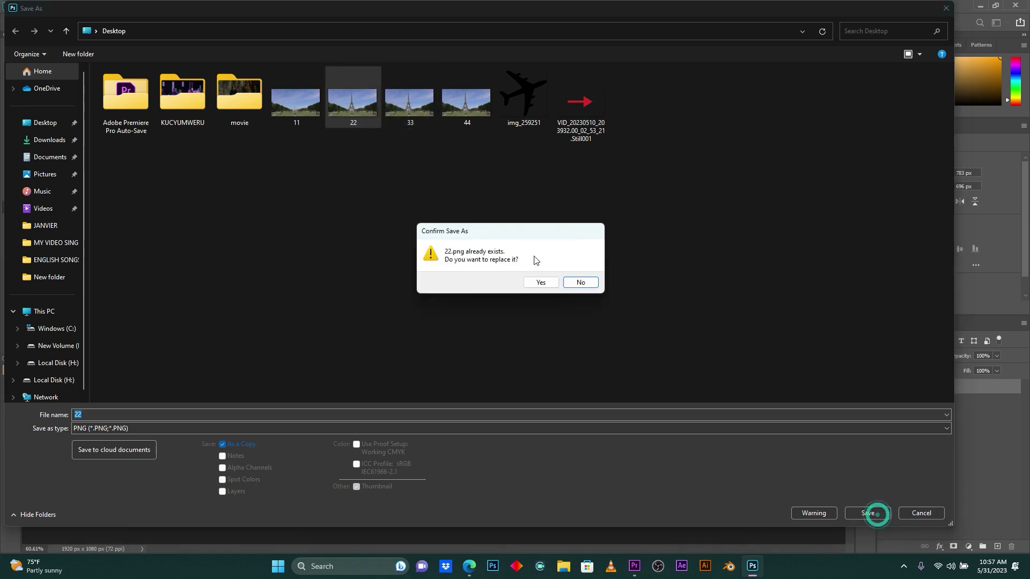
click(535, 278)
click(584, 168)
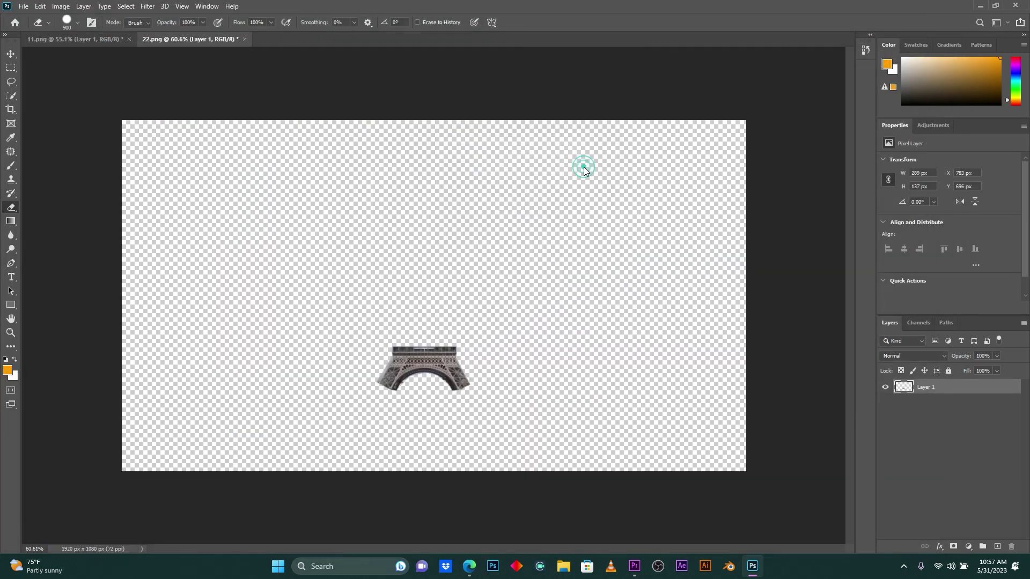
- Switch to Premiere Pro, make track V4 visible and select its 33.png clip
click(634, 567)
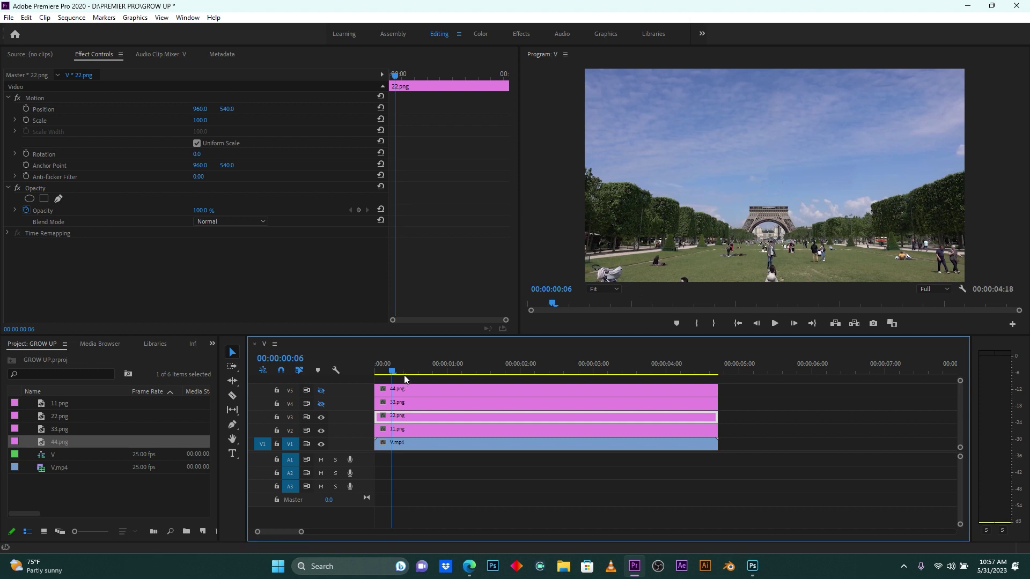
click(321, 403)
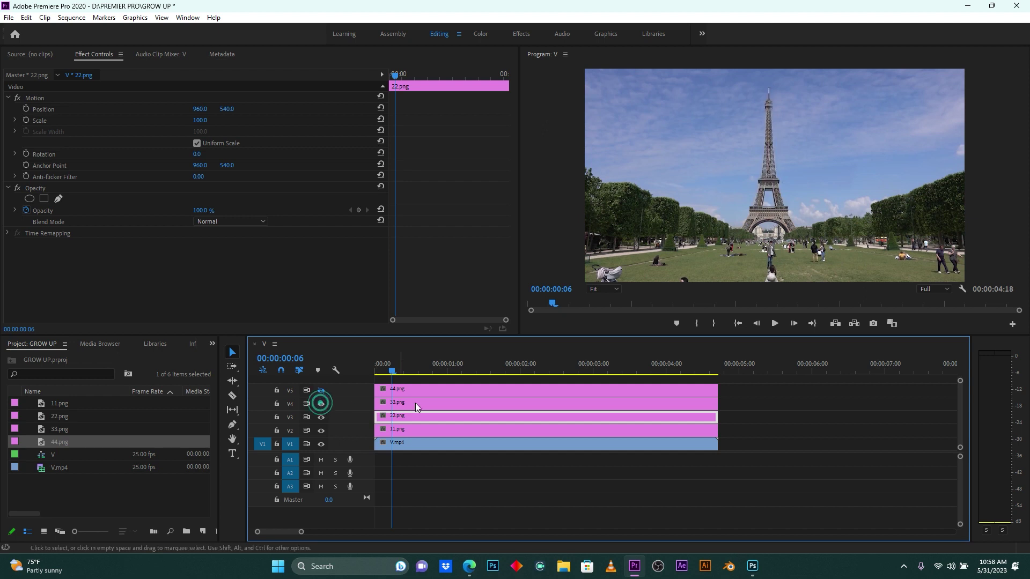
click(429, 403)
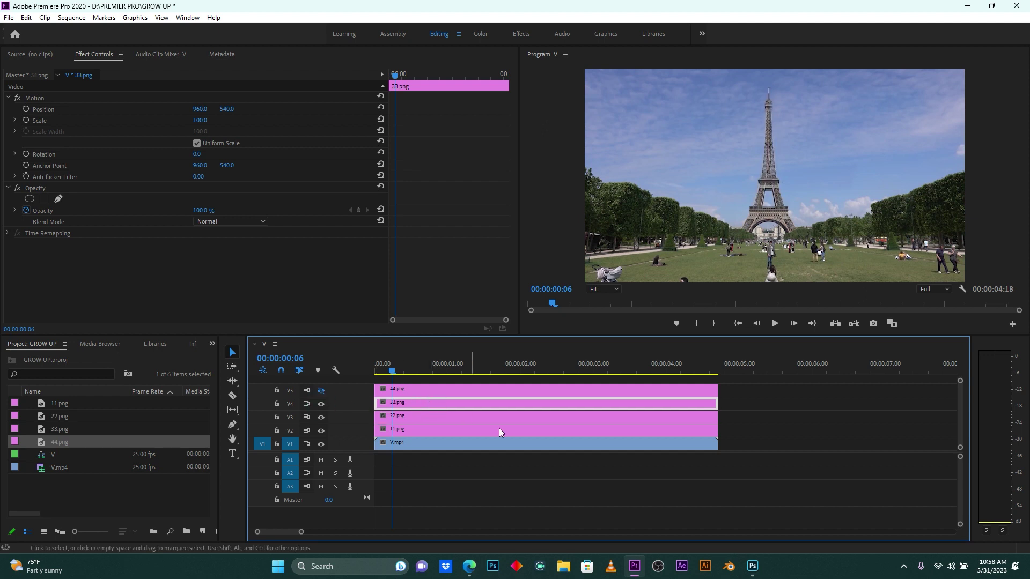
- Open the selected 33.png clip from track V4 in Photoshop
right_click(399, 406)
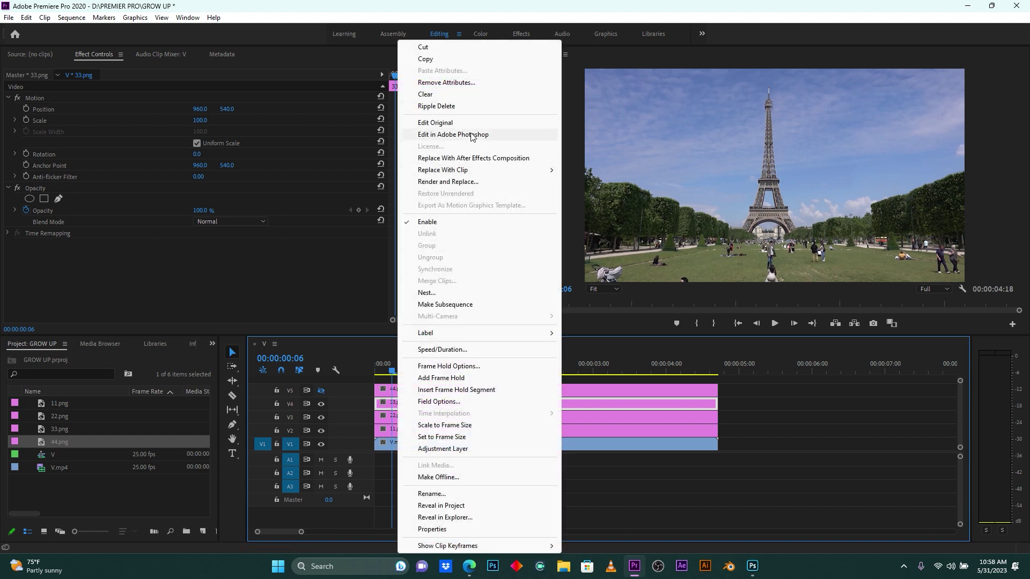
click(453, 135)
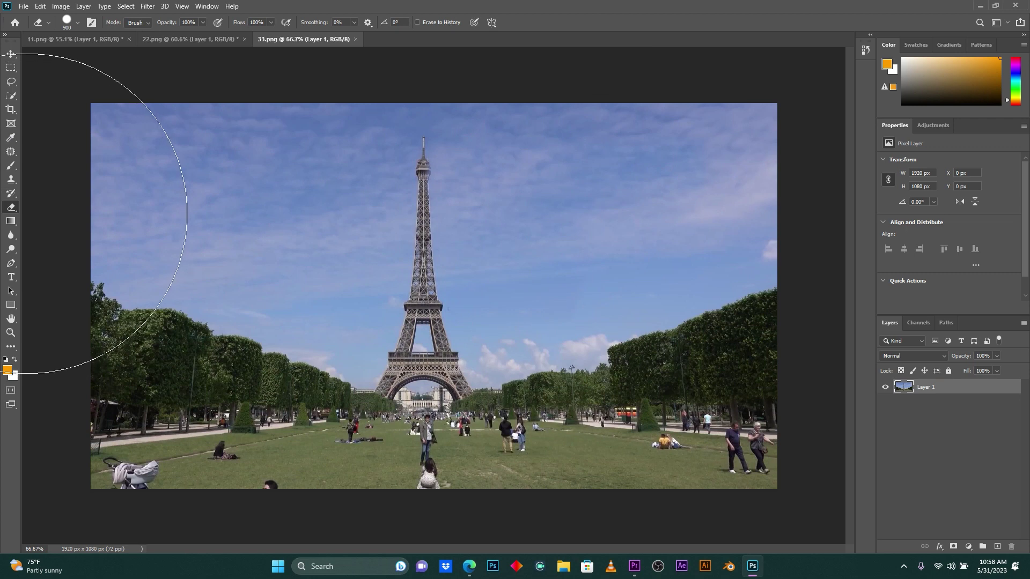
- Trace a closed Pen tool path around the tower's middle section, from the first platform's top edge up to the second platform
click(13, 262)
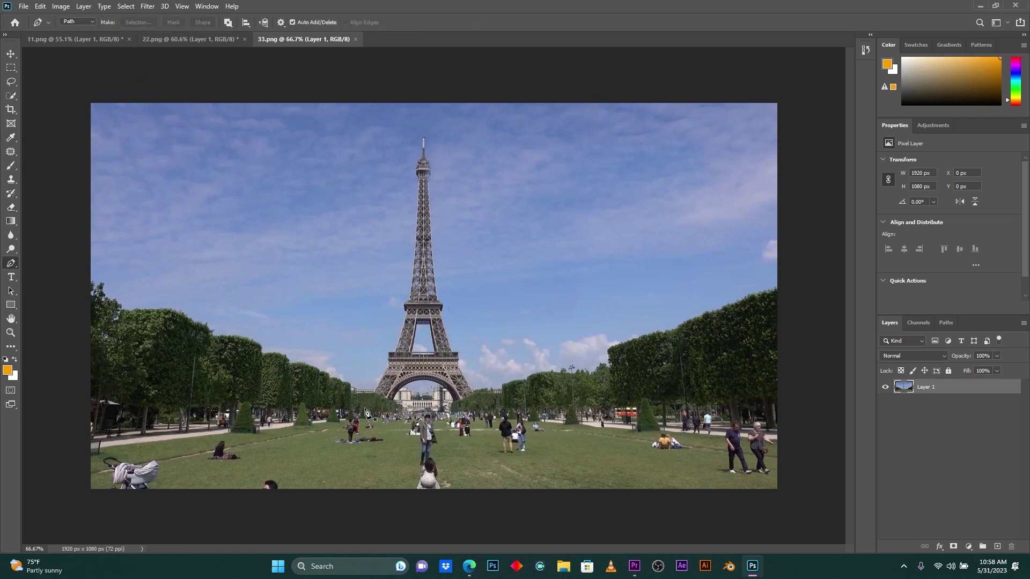
scroll(375, 413, up, 5)
scroll(394, 377, up, 4)
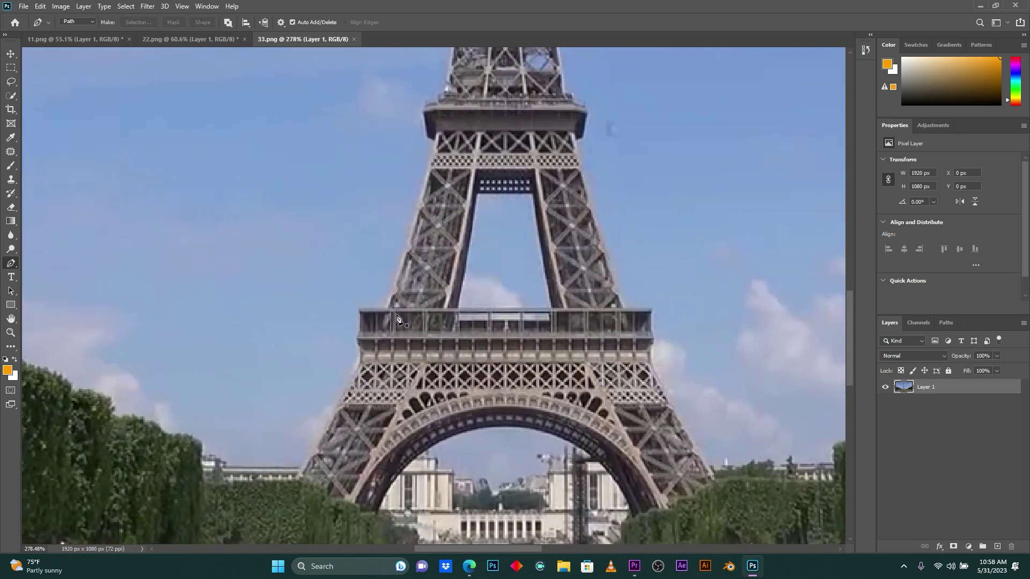
click(362, 310)
click(634, 308)
scroll(625, 308, up, 1)
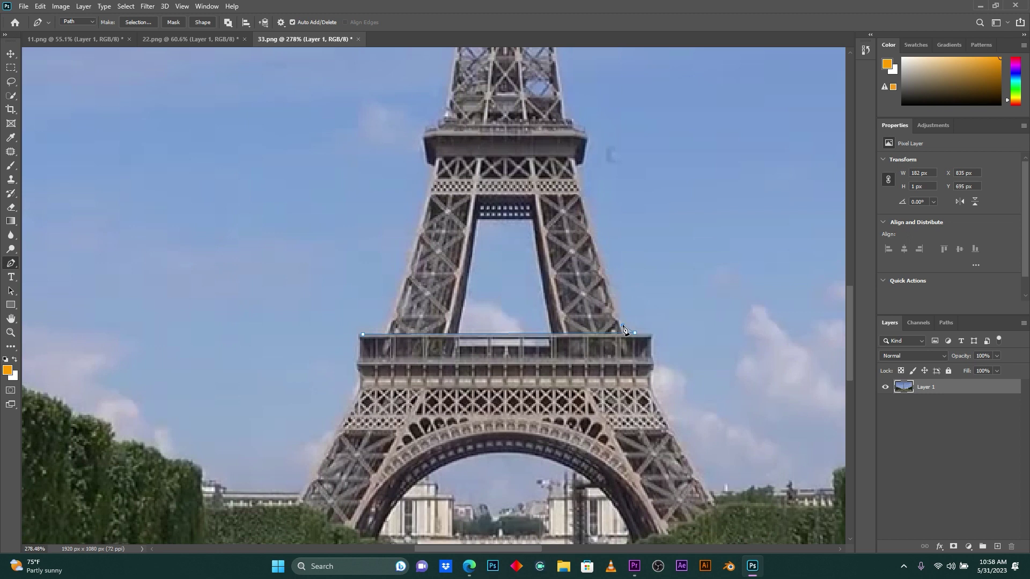
click(622, 326)
click(607, 274)
click(583, 125)
click(555, 119)
click(435, 167)
click(412, 249)
click(385, 328)
click(362, 334)
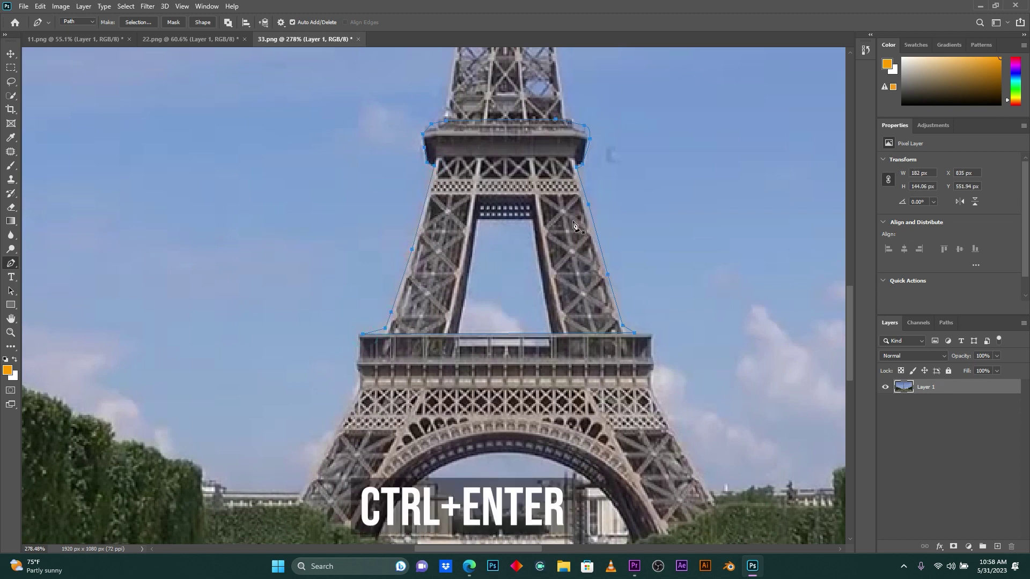
- Convert the closed path around the tower's middle section to a selection and invert it
key(ctrl+Return)
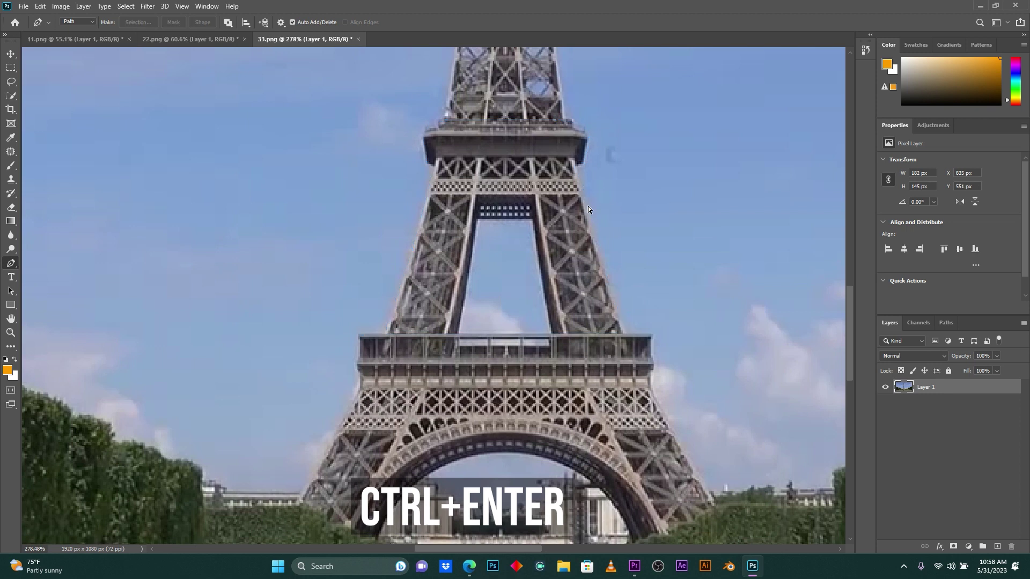
scroll(582, 222, down, 5)
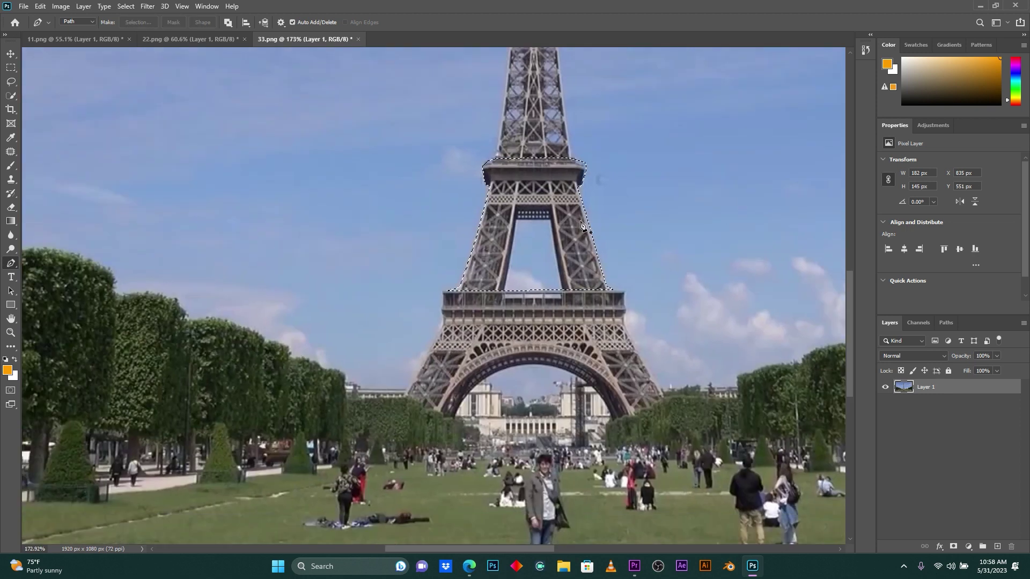
scroll(585, 225, up, 1)
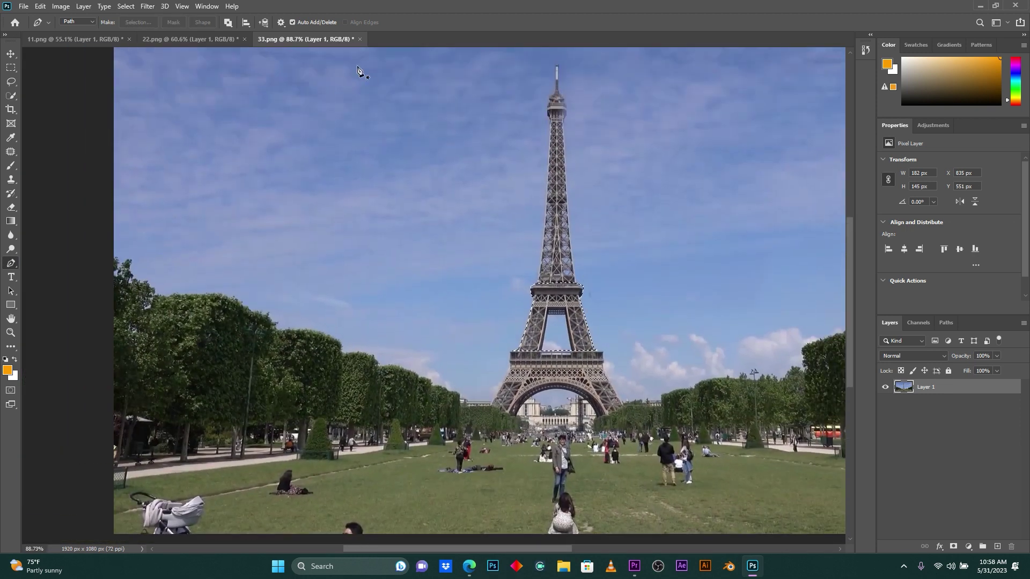
click(125, 7)
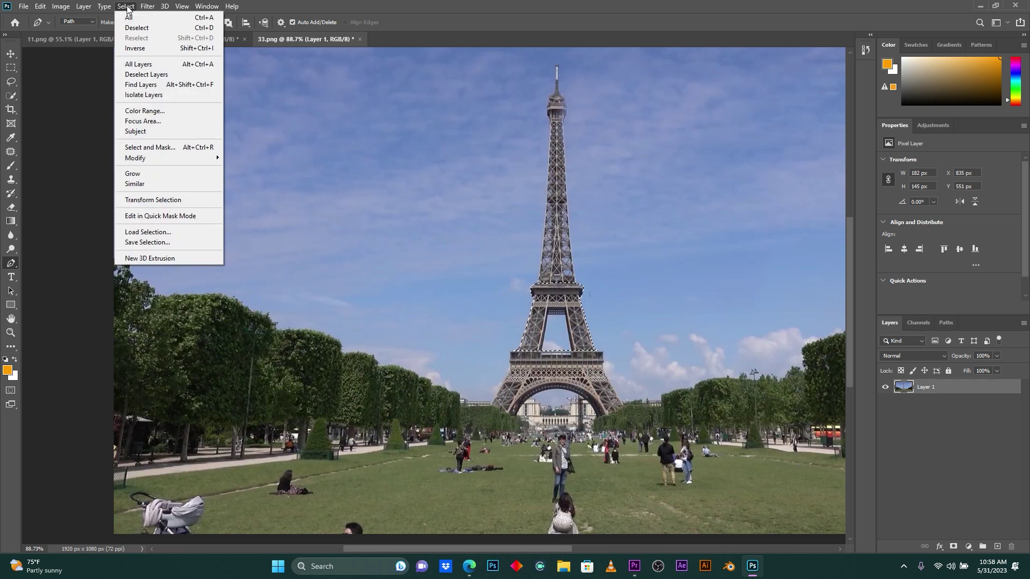
click(136, 48)
scroll(543, 315, down, 1)
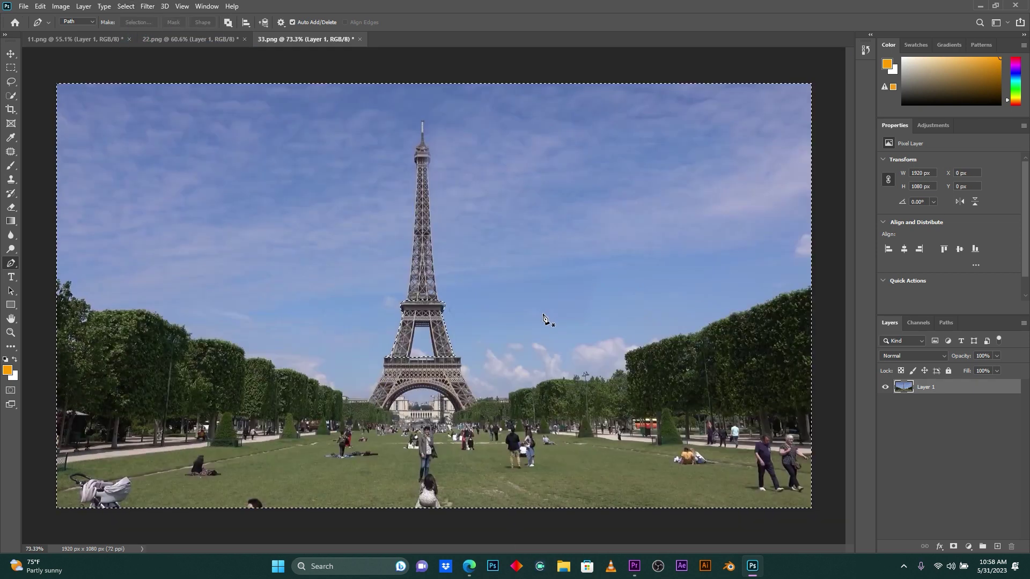
- Erase everything outside the tower's middle section with the Eraser tool and clear the selection
click(11, 208)
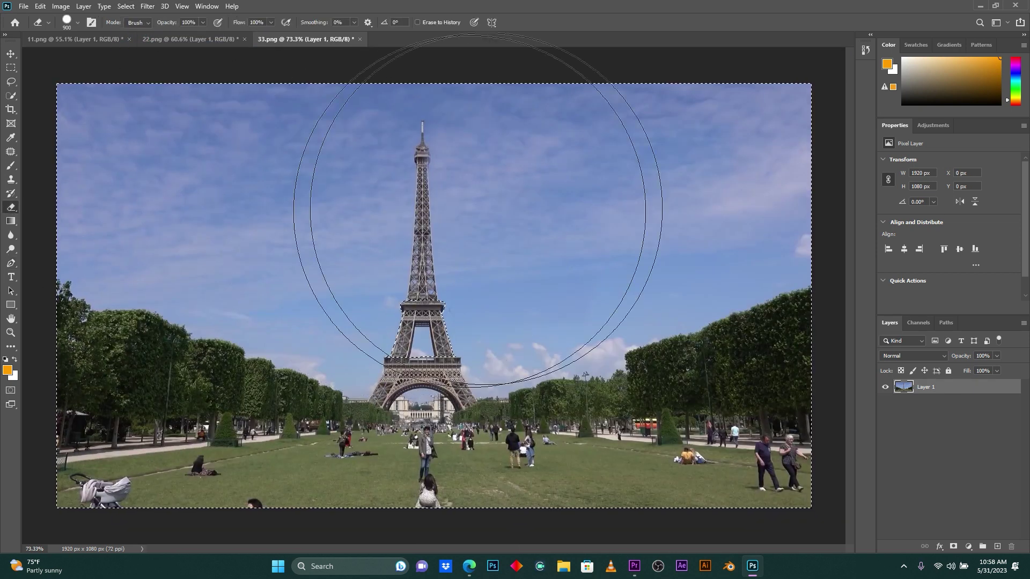
mouse_move(510, 185)
mouse_down()
mouse_move(368, 264)
mouse_move(23, 126)
mouse_move(385, 312)
mouse_move(482, 311)
mouse_up()
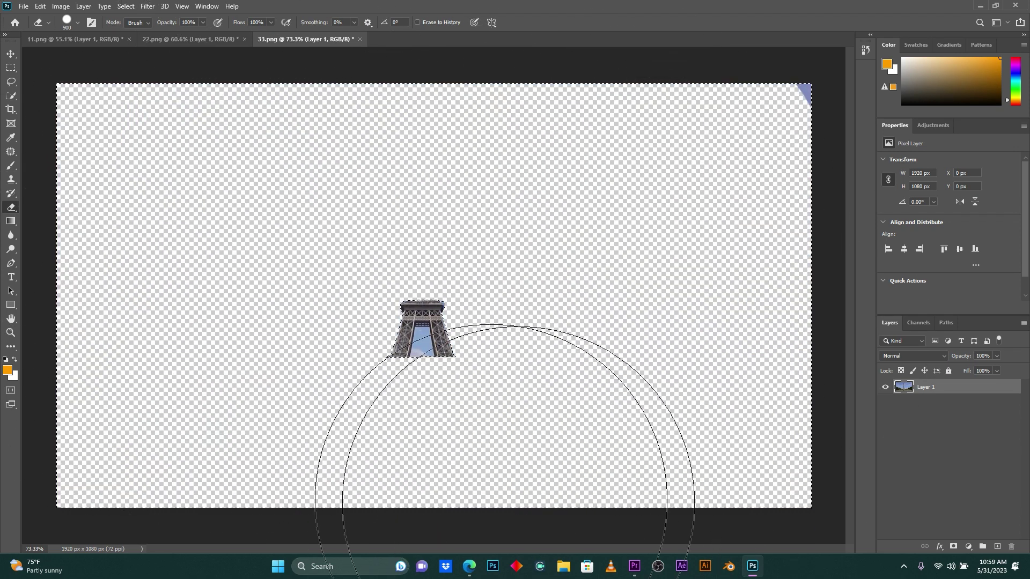
click(691, 161)
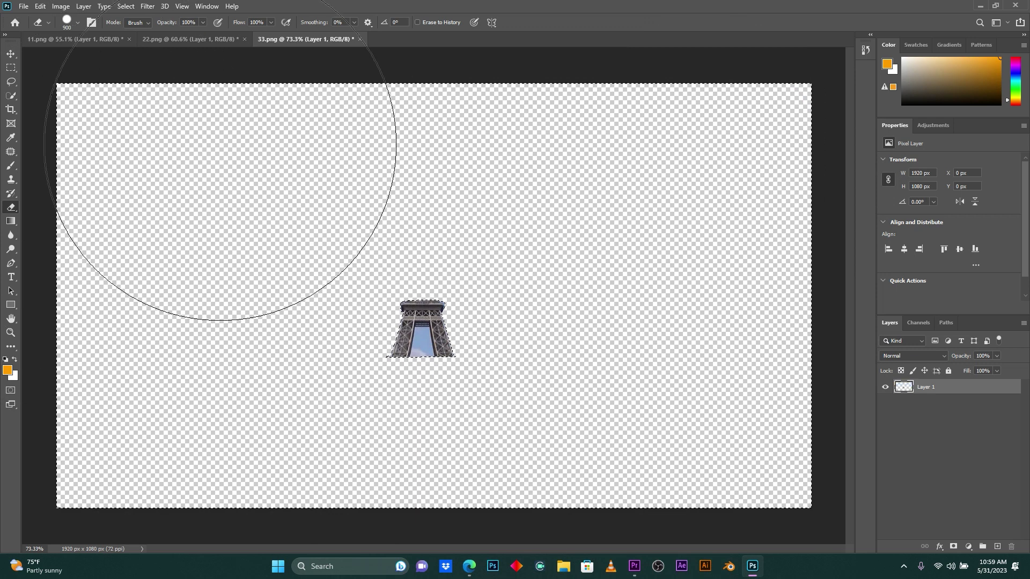
click(125, 6)
click(152, 30)
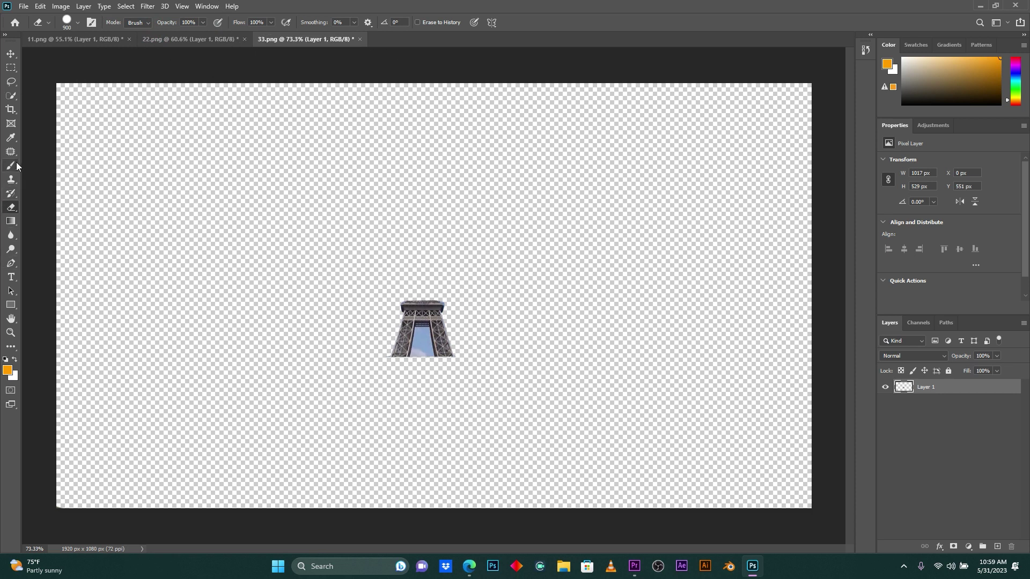
- Trace a closed Pen tool path around the sky opening between the two legs of the middle section
click(11, 263)
scroll(404, 313, up, 2)
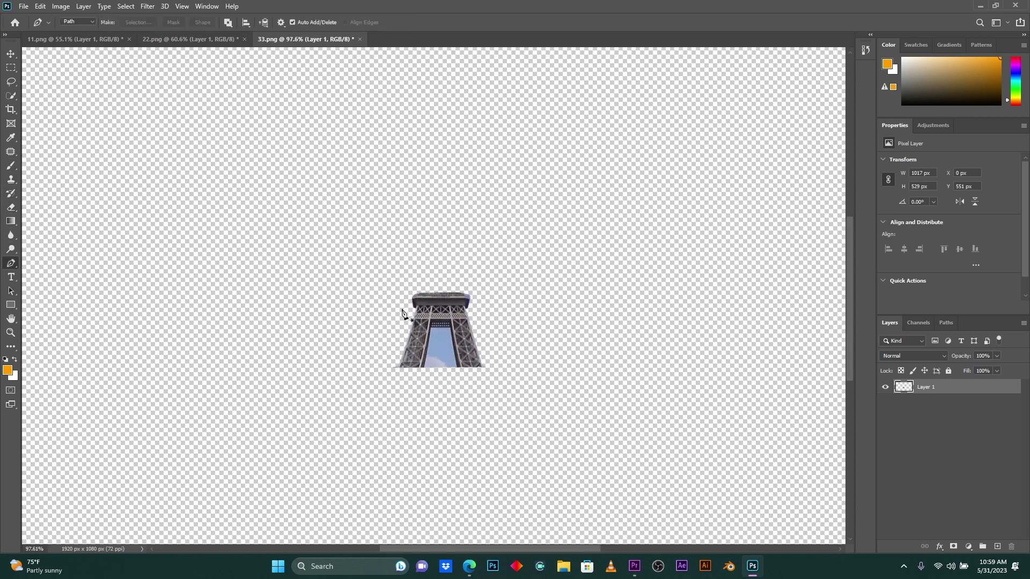
scroll(483, 370, up, 10)
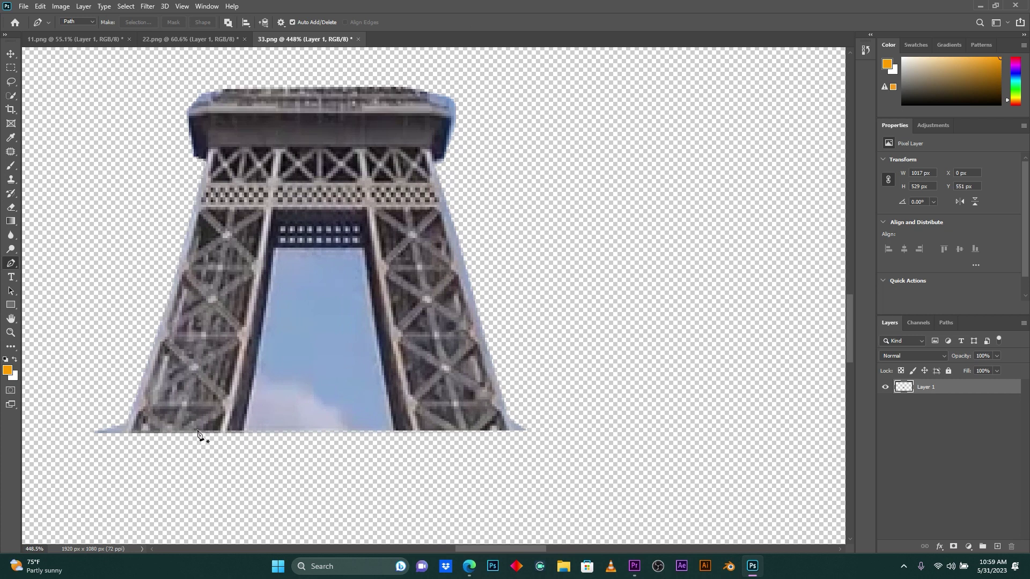
click(237, 435)
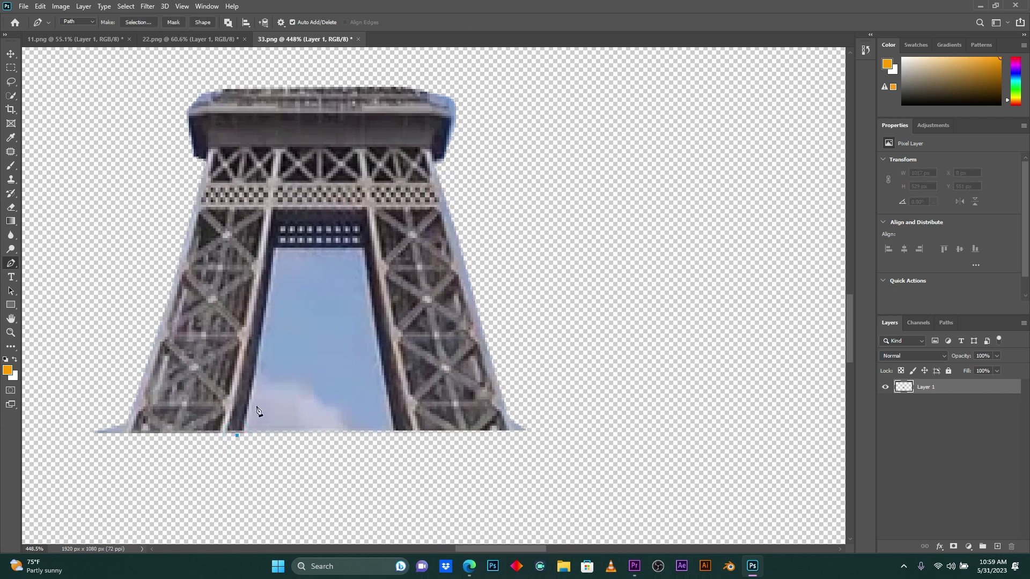
drag(267, 313, 274, 265)
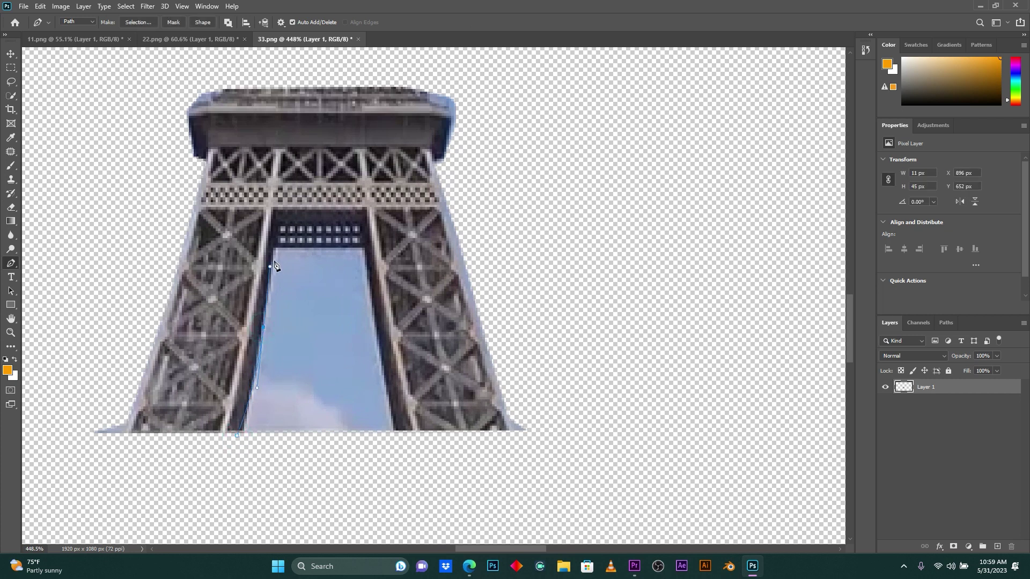
click(364, 249)
drag(394, 429, 409, 450)
click(379, 457)
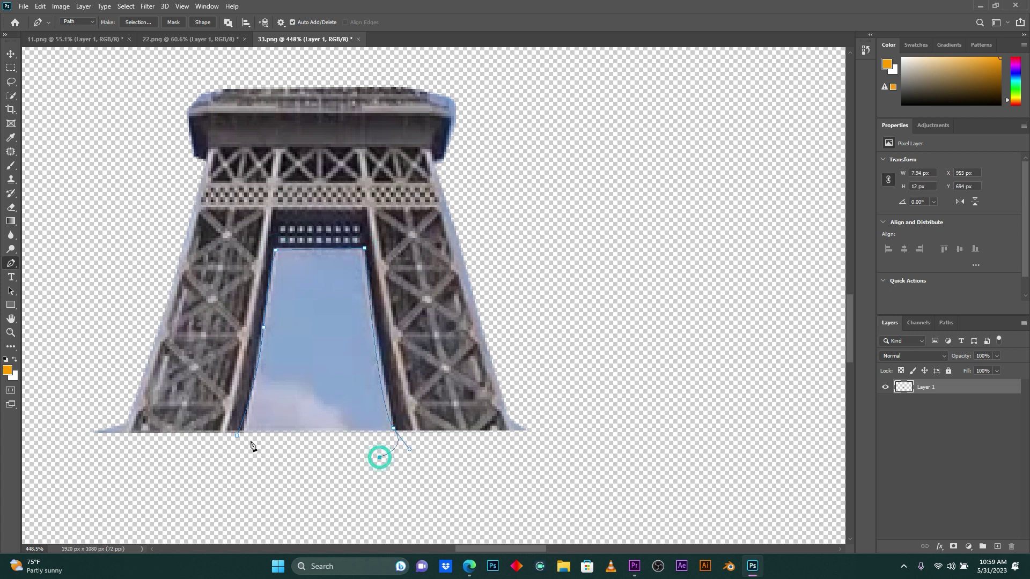
click(237, 436)
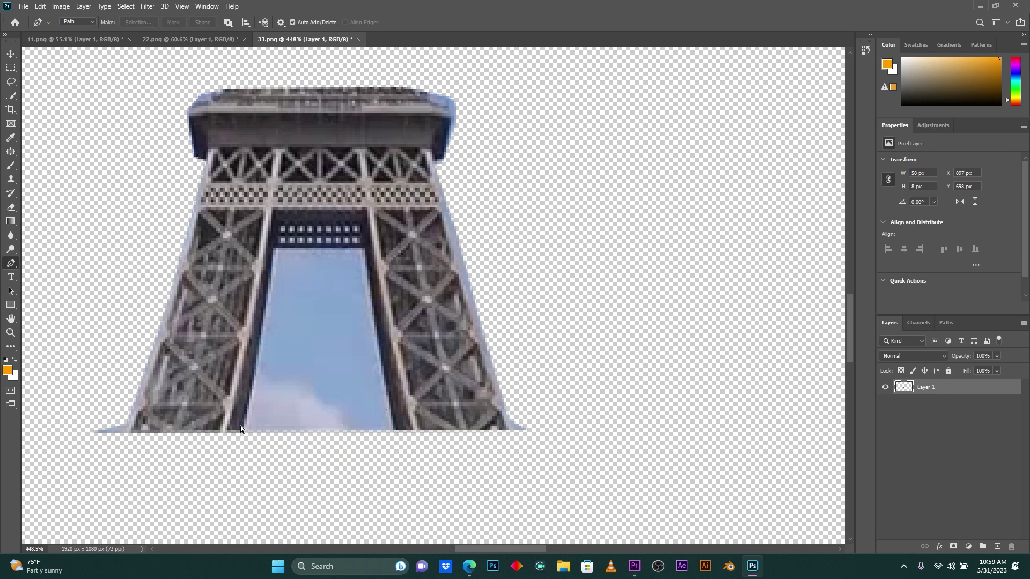
- Convert the path around the opening to a selection, erase the sky inside it and deselect
key(ctrl+Return)
click(11, 207)
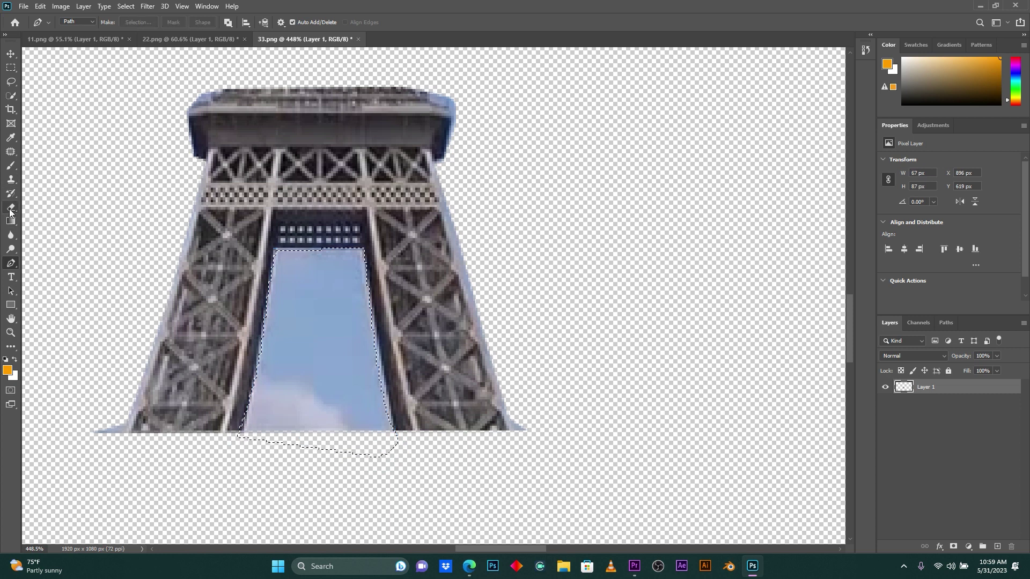
click(301, 288)
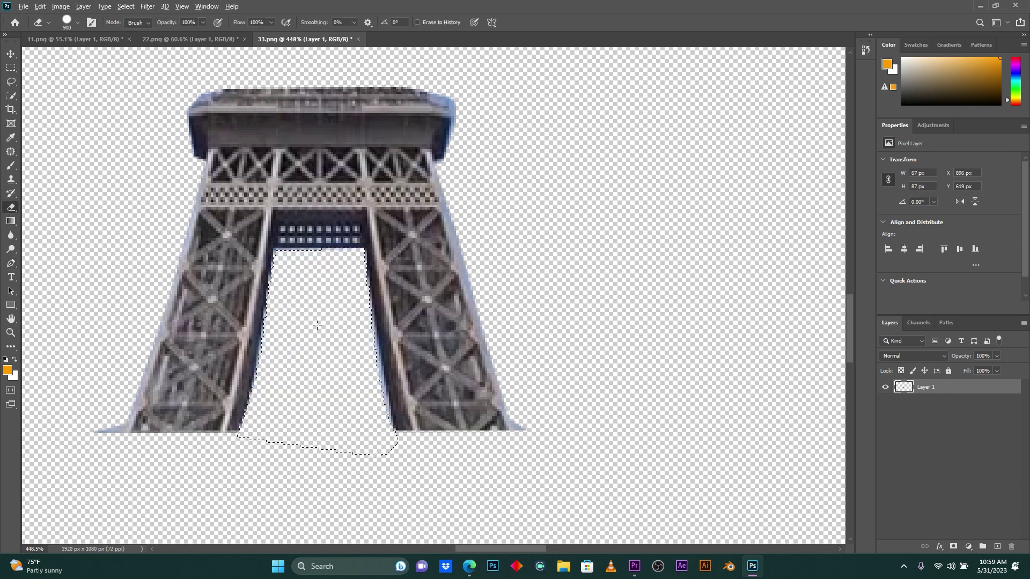
scroll(320, 324, down, 5)
click(134, 10)
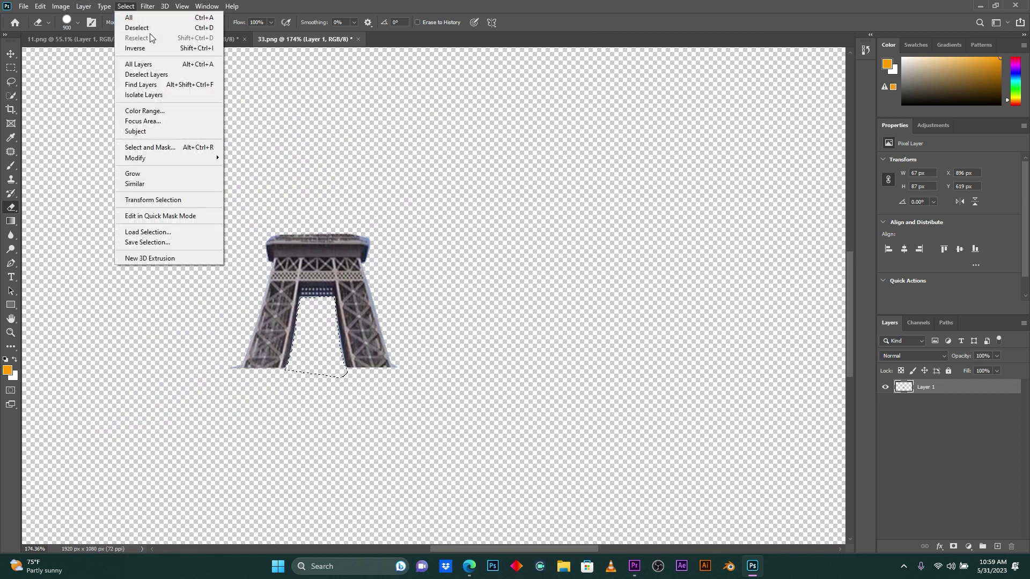
click(142, 27)
scroll(331, 257, down, 5)
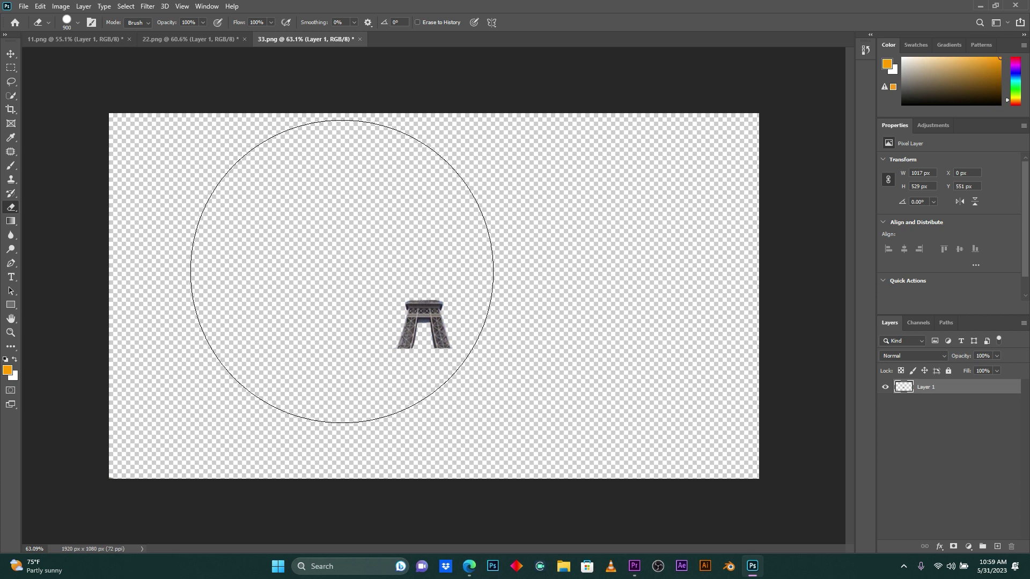
- Save the isolated middle section to the Desktop as PNG file 33, replacing the existing file
key(ctrl+shift+s)
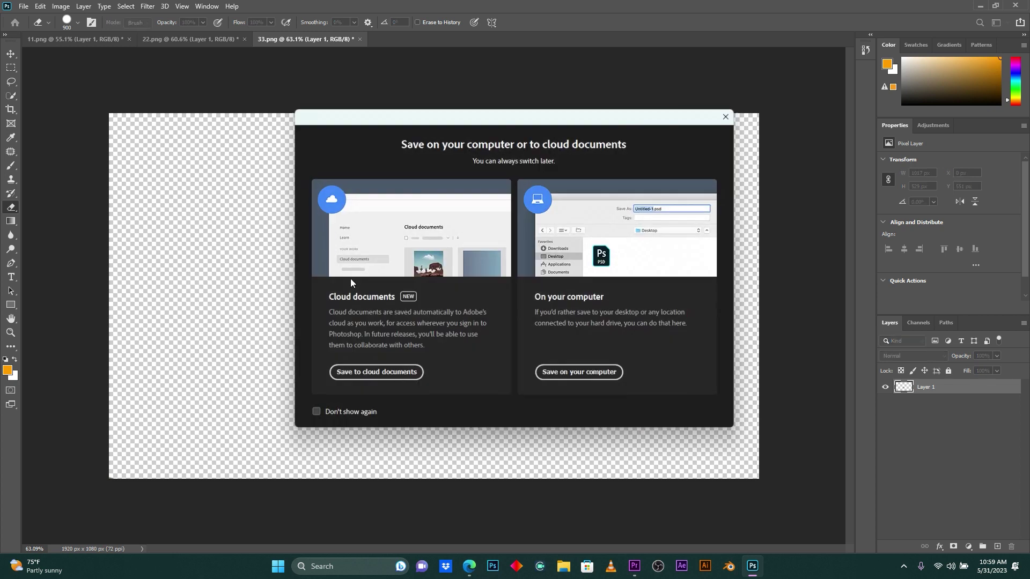
click(602, 378)
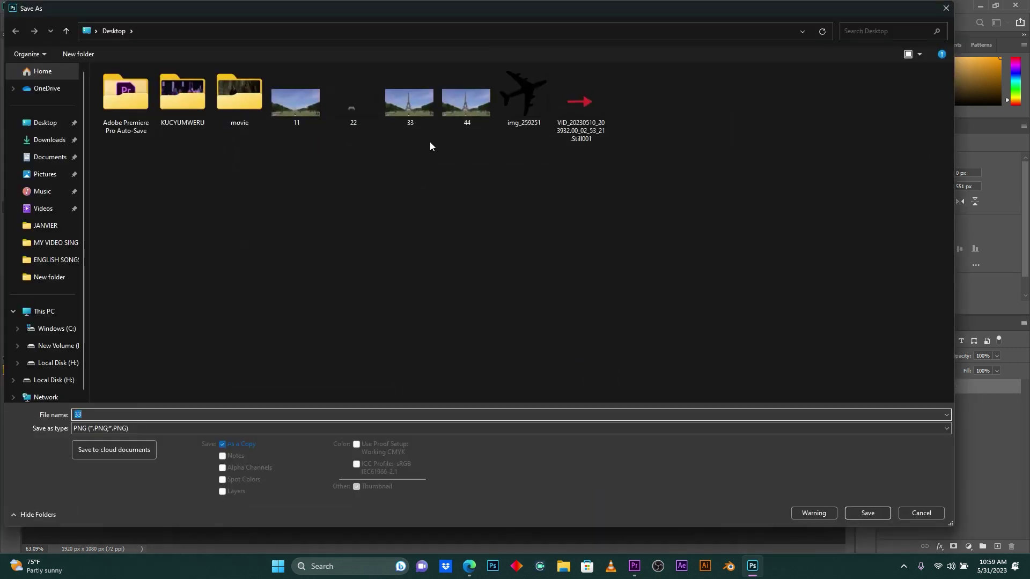
click(408, 100)
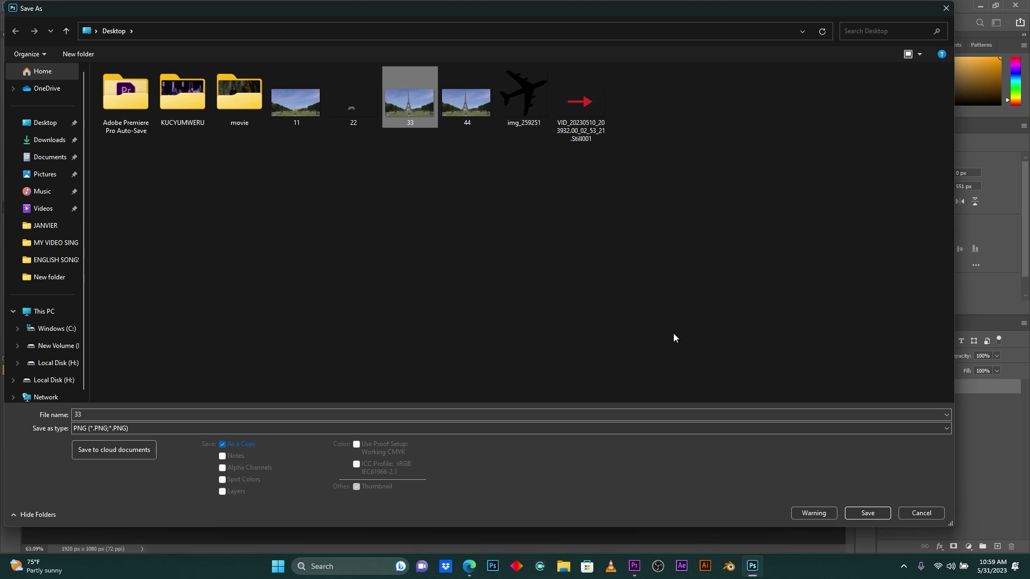
click(867, 513)
click(552, 281)
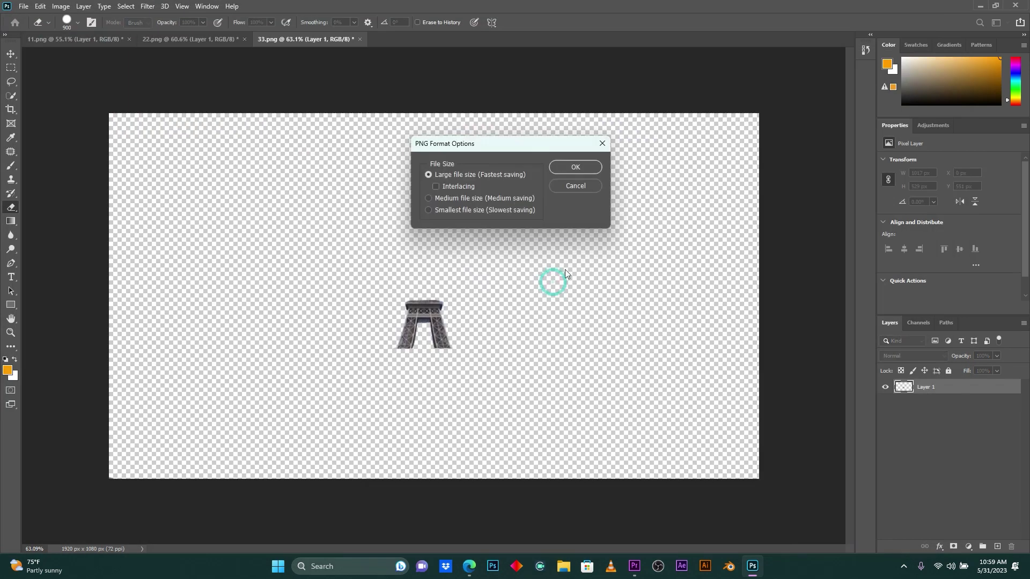
click(575, 168)
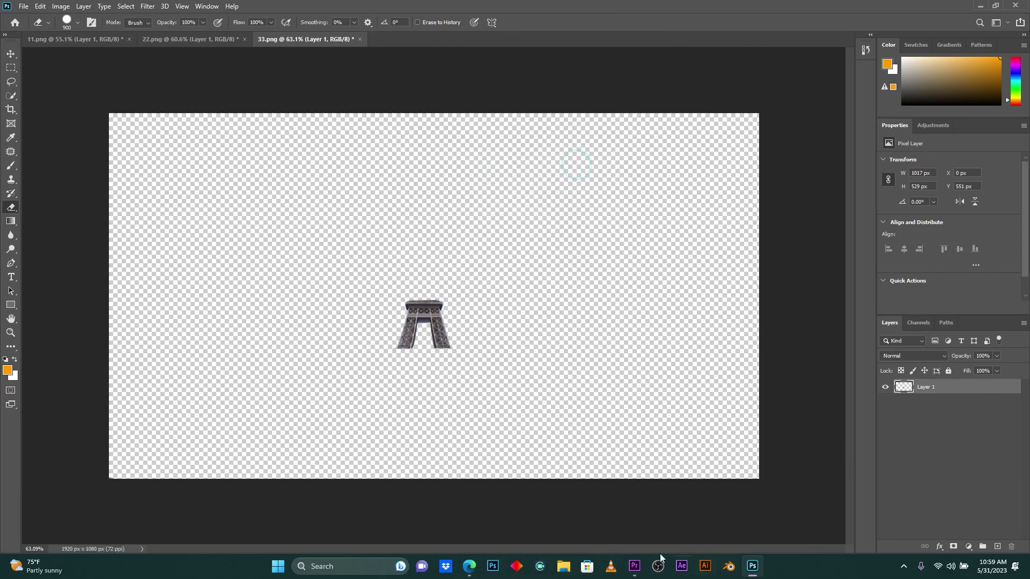
- Switch to Premiere Pro, make track V5 visible and open its 44.png clip in Photoshop
click(633, 566)
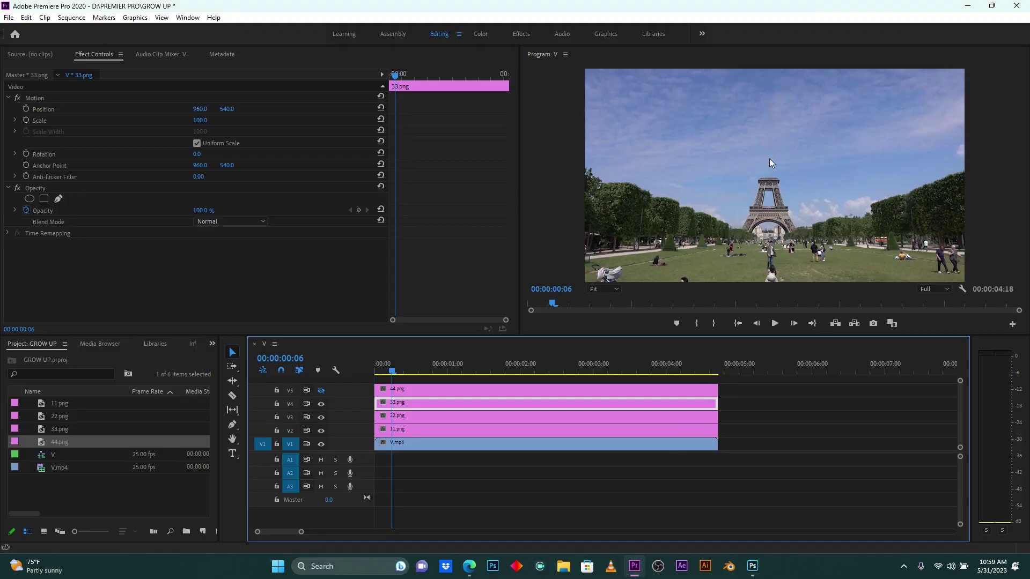
click(321, 390)
click(430, 391)
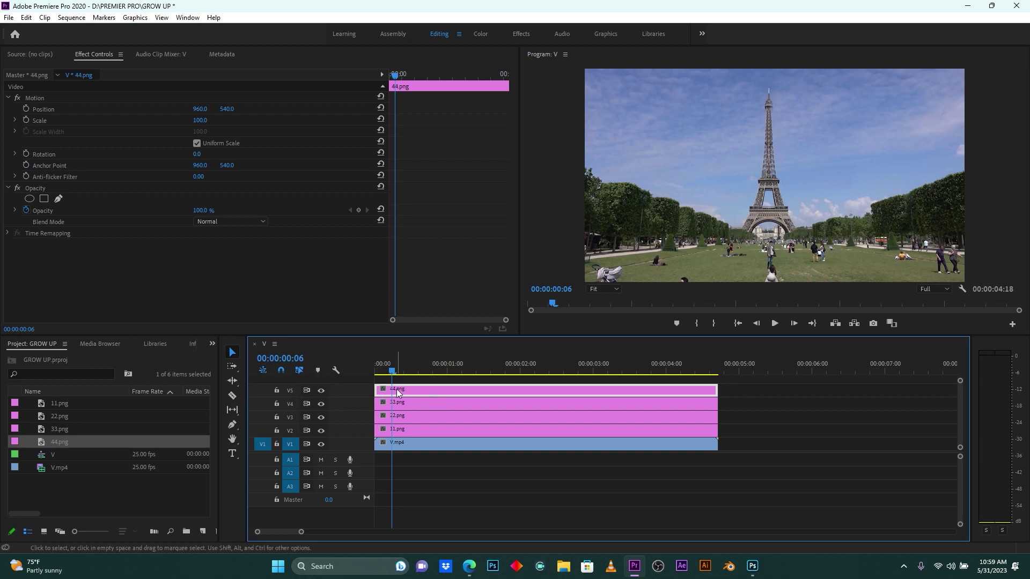
right_click(397, 393)
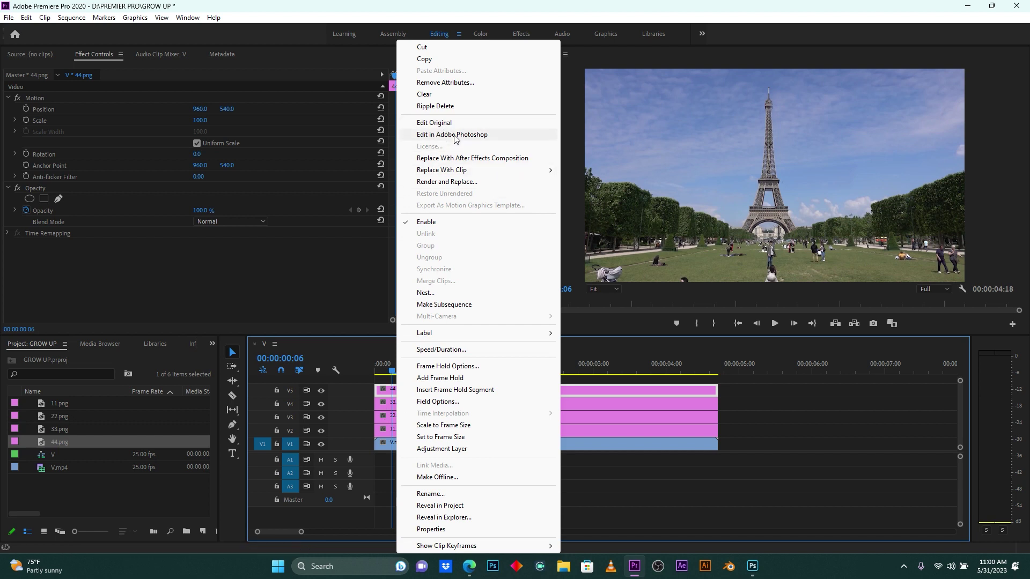
click(452, 134)
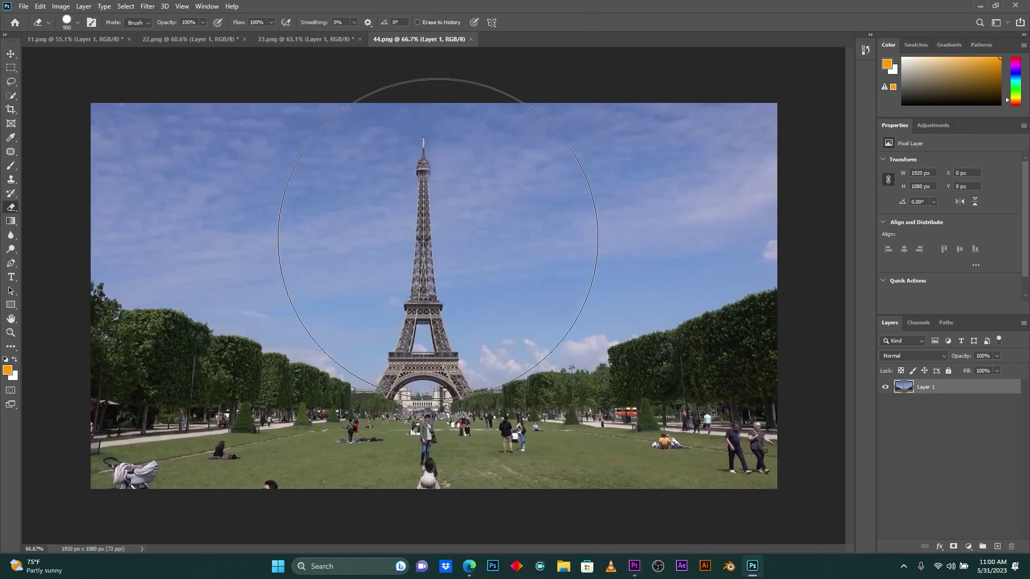
scroll(438, 239, up, 5)
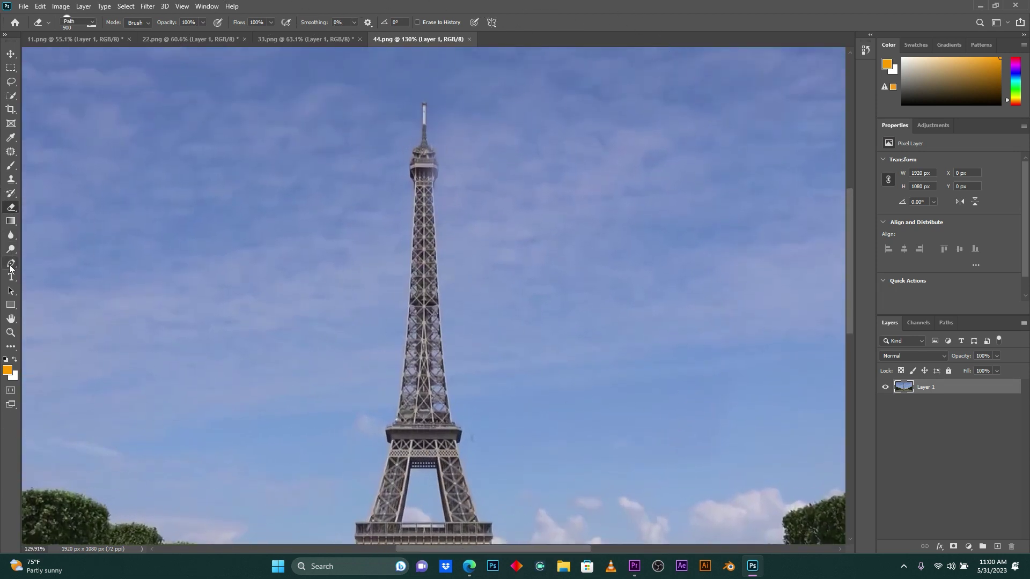
- Start a Pen tool path along the upper platform's top edge and trace up the tower's right side to the spire
click(10, 264)
scroll(390, 429, up, 4)
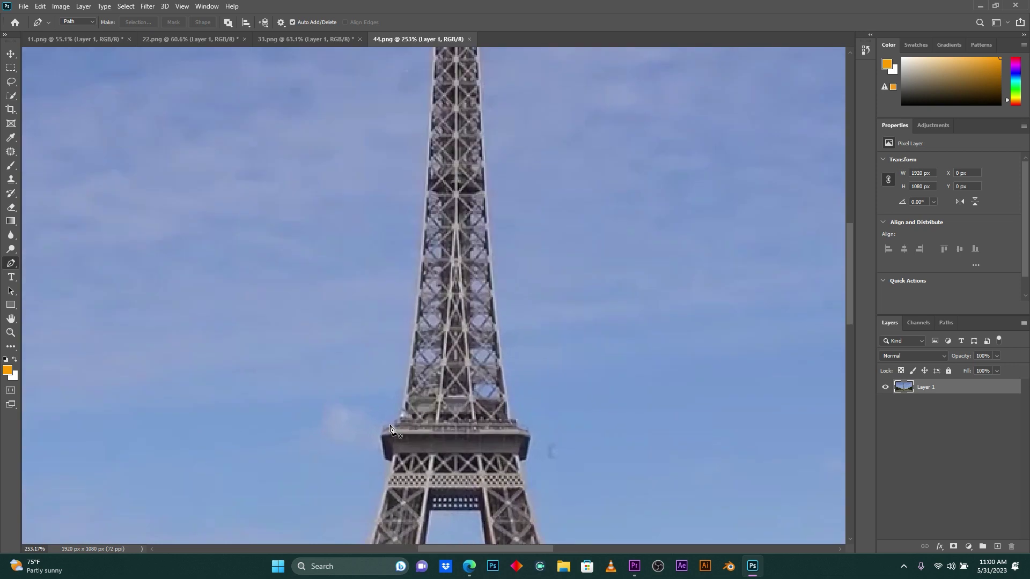
click(386, 429)
drag(520, 422, 528, 422)
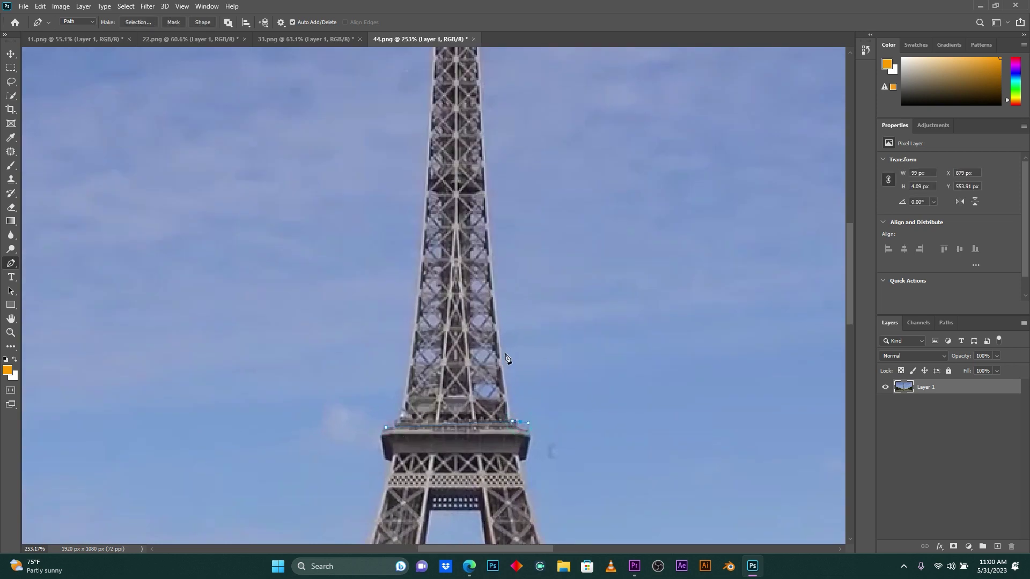
scroll(496, 234, up, 3)
click(482, 212)
scroll(483, 211, up, 2)
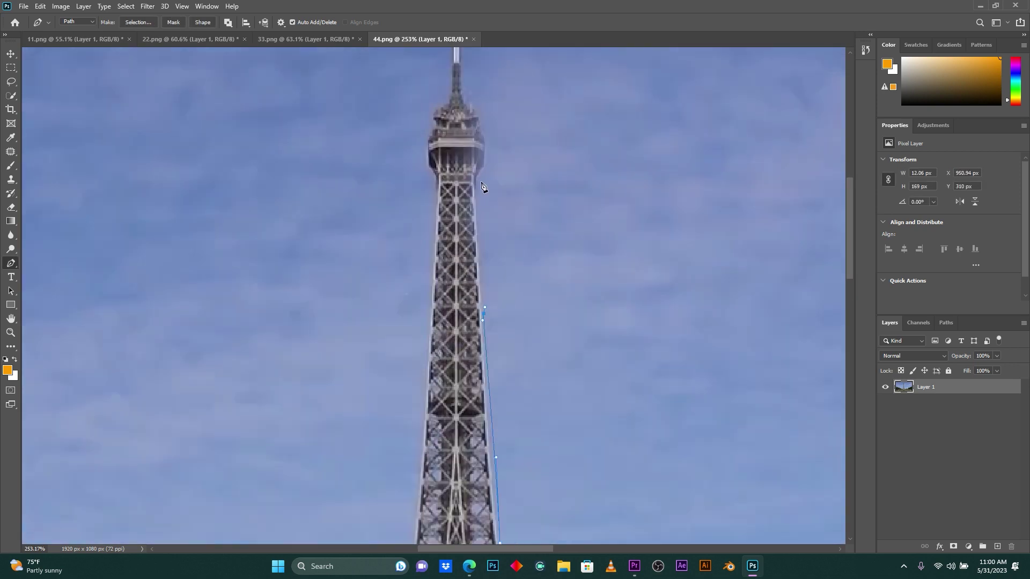
click(479, 180)
drag(491, 156, 489, 143)
click(486, 119)
click(472, 103)
click(462, 87)
scroll(463, 89, up, 2)
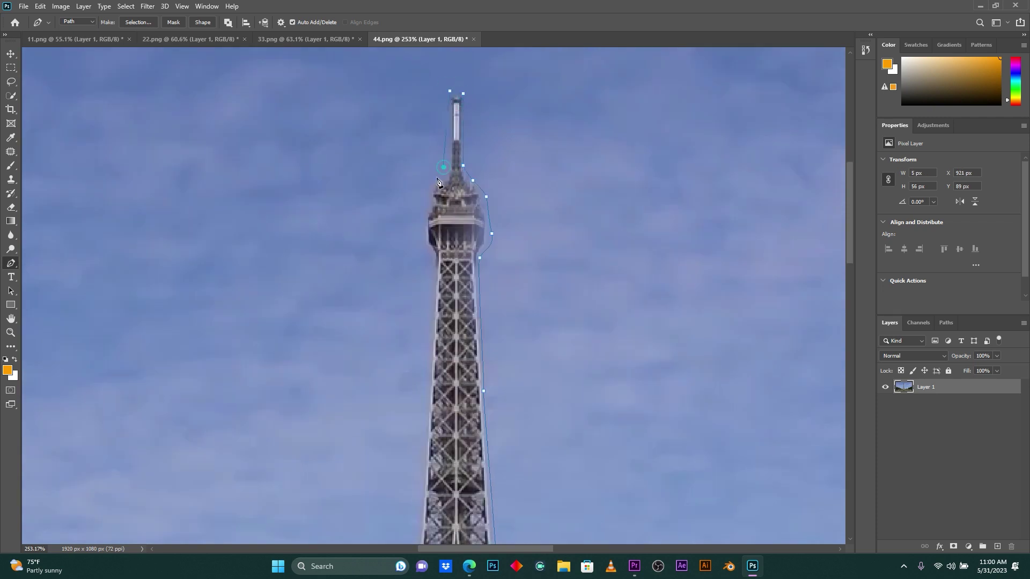
- Continue the path down the tower's left side and close it at the platform edge
click(421, 230)
scroll(422, 230, down, 7)
click(421, 220)
scroll(421, 220, down, 1)
drag(406, 338, 406, 360)
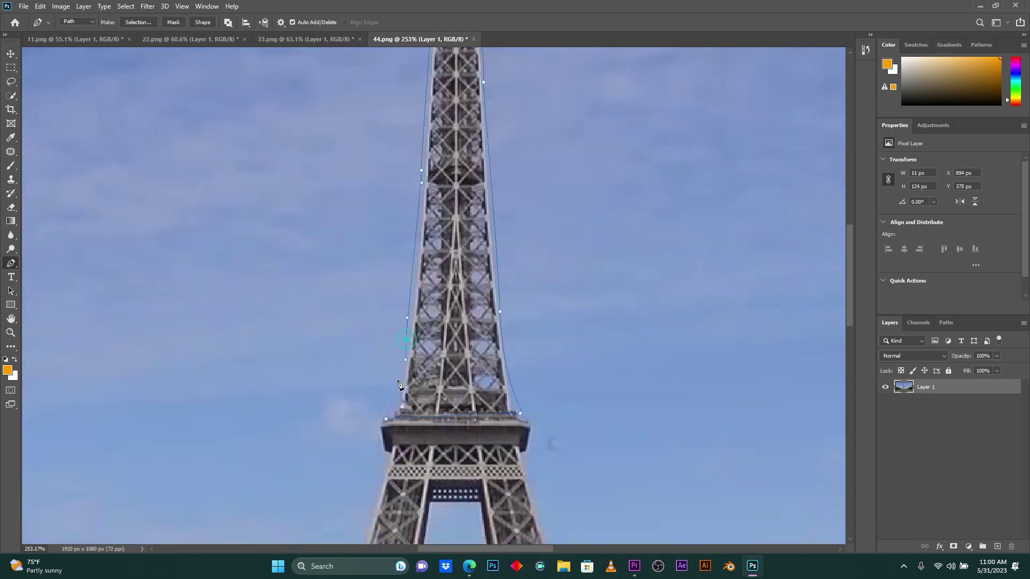
click(395, 385)
- Convert the path around the top section to a selection and invert it
key(ctrl+Return)
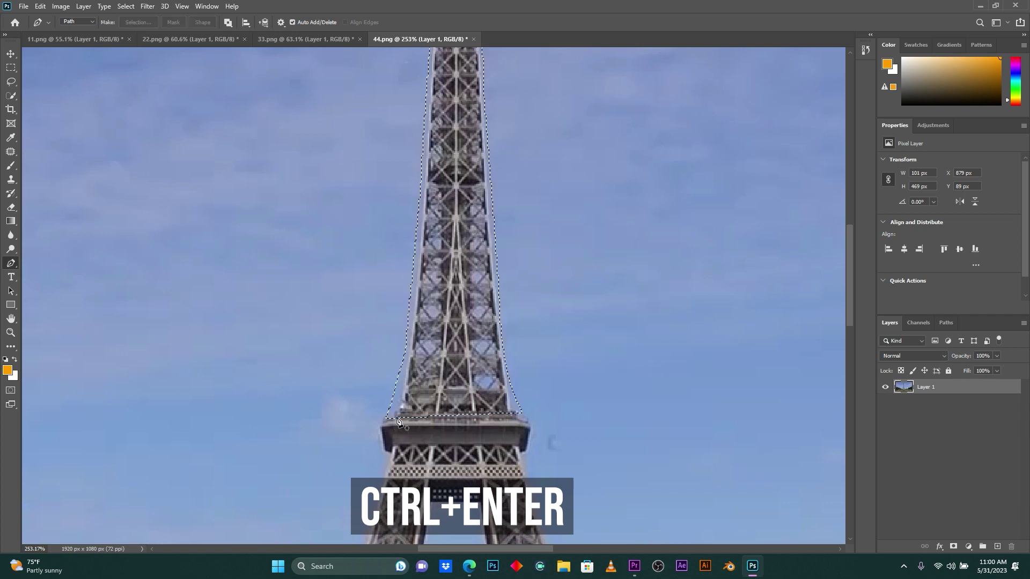
scroll(386, 418, down, 3)
scroll(397, 426, down, 3)
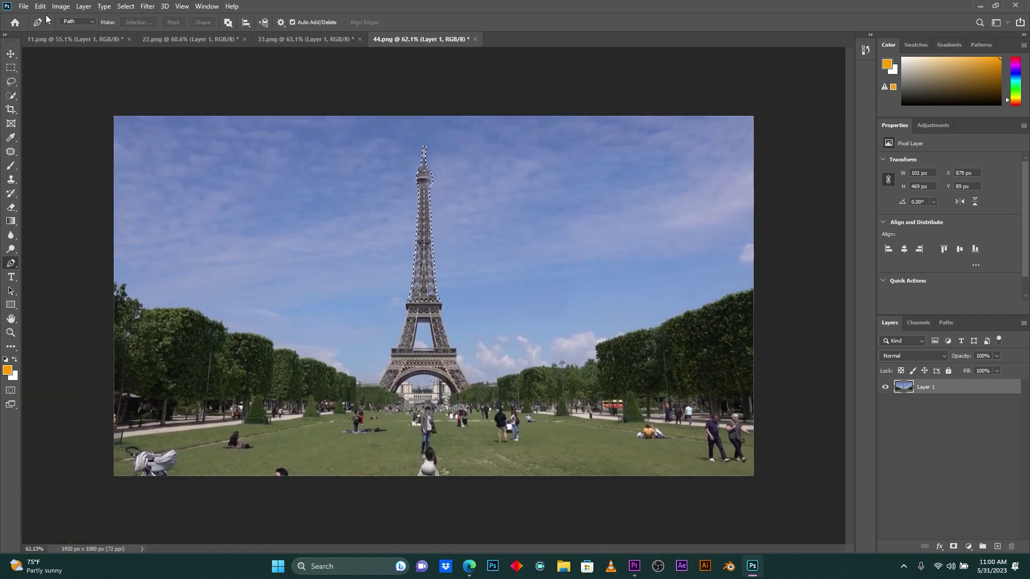
click(122, 7)
click(139, 47)
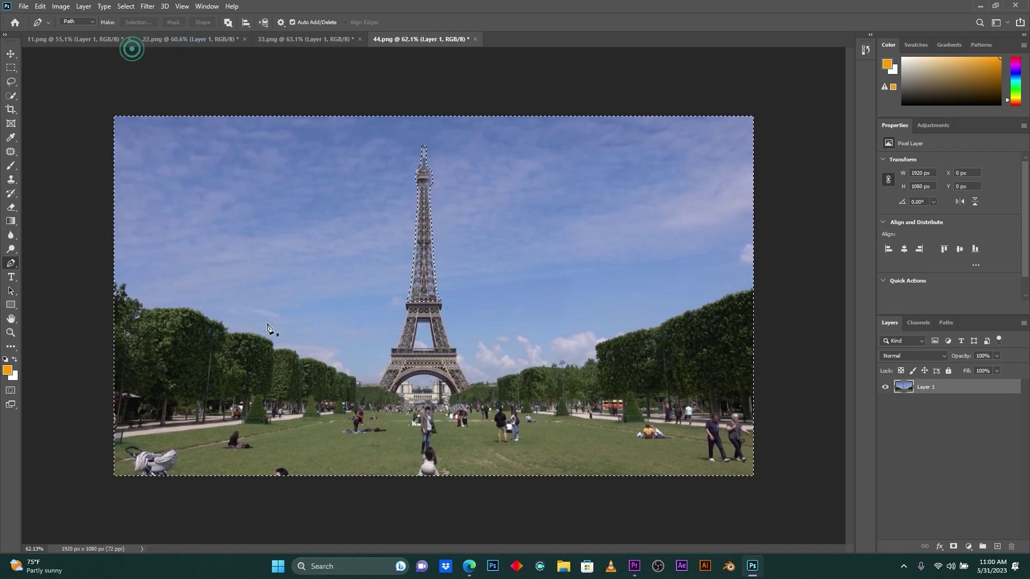
- Erase everything around the tower's top section with the Eraser tool and deselect
click(11, 207)
mouse_move(302, 183)
mouse_down()
mouse_move(509, 190)
mouse_move(579, 275)
mouse_move(598, 482)
mouse_up()
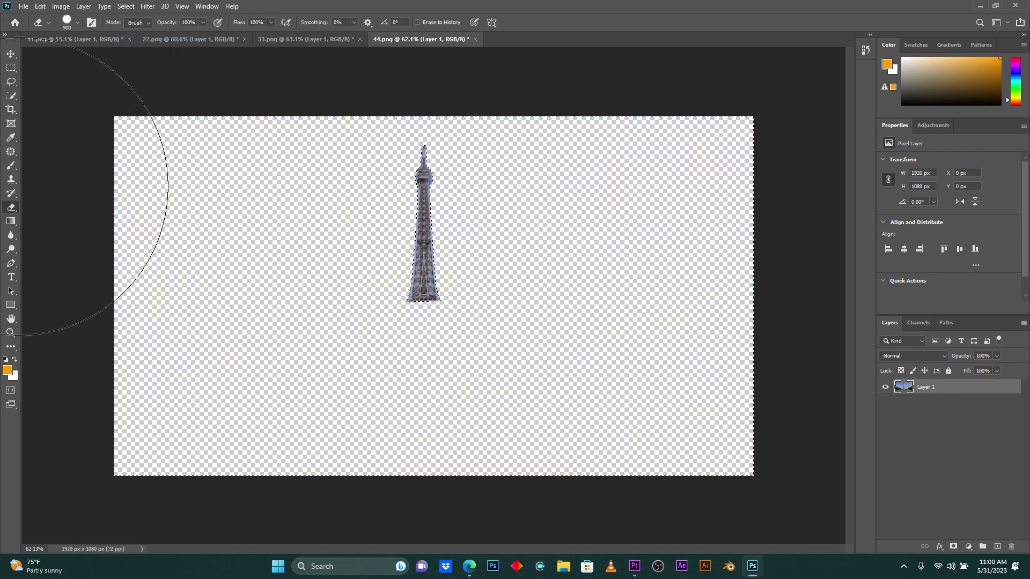
click(125, 6)
click(156, 26)
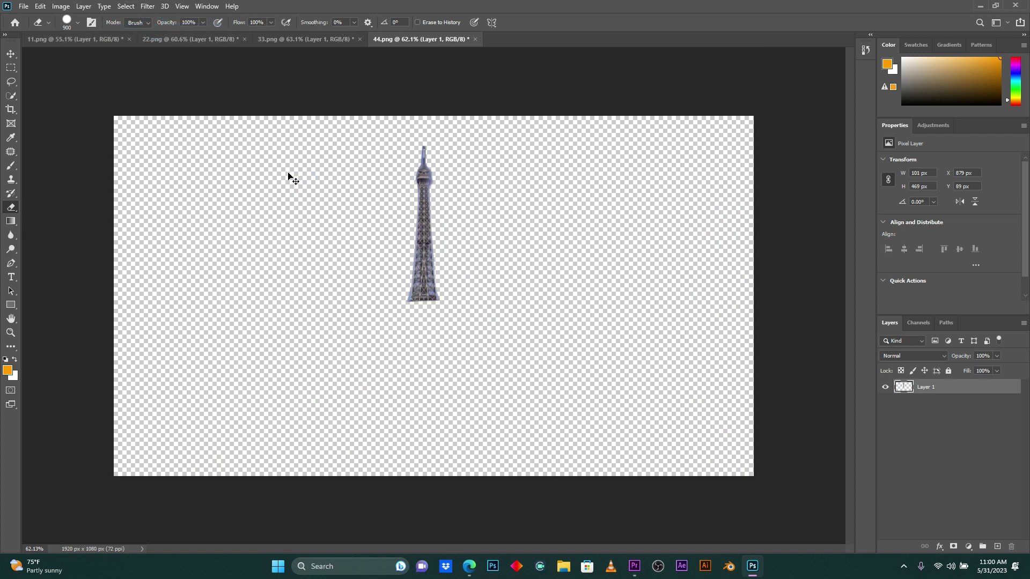
- Save the isolated top section to the Desktop as PNG file 44, replacing the existing file and keeping the large file size option
key(ctrl+s)
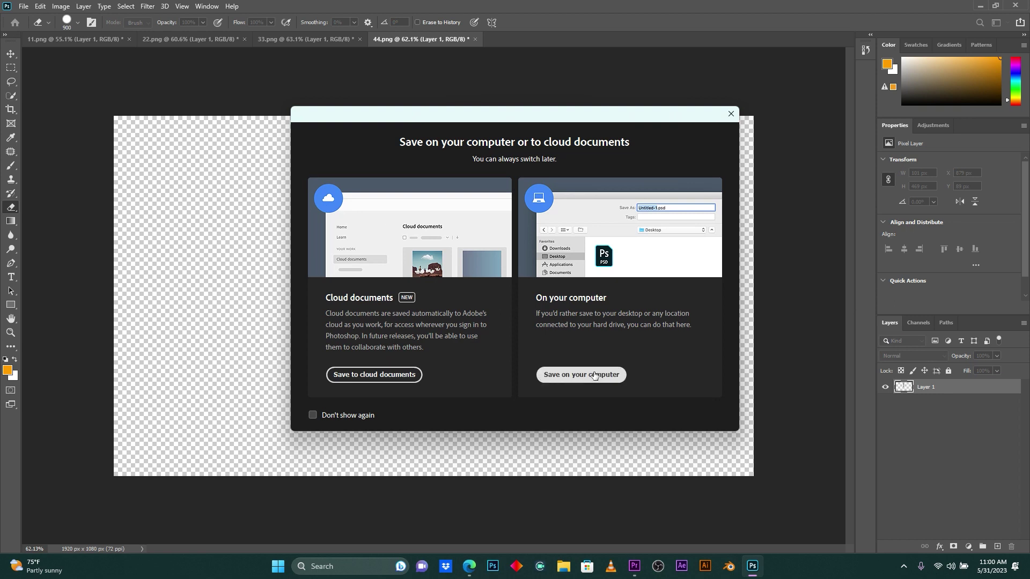
click(593, 372)
click(472, 99)
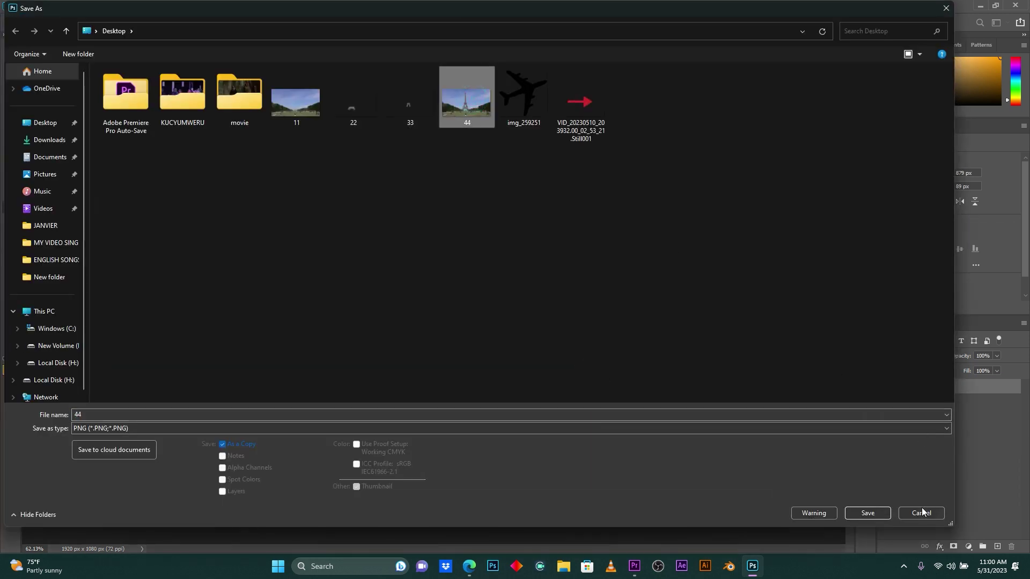
click(870, 513)
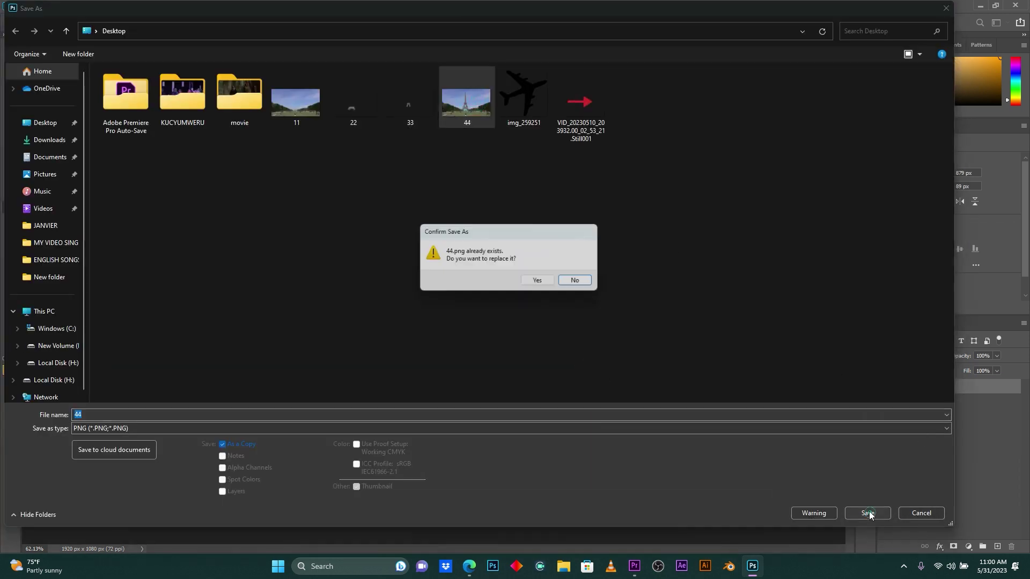
click(539, 282)
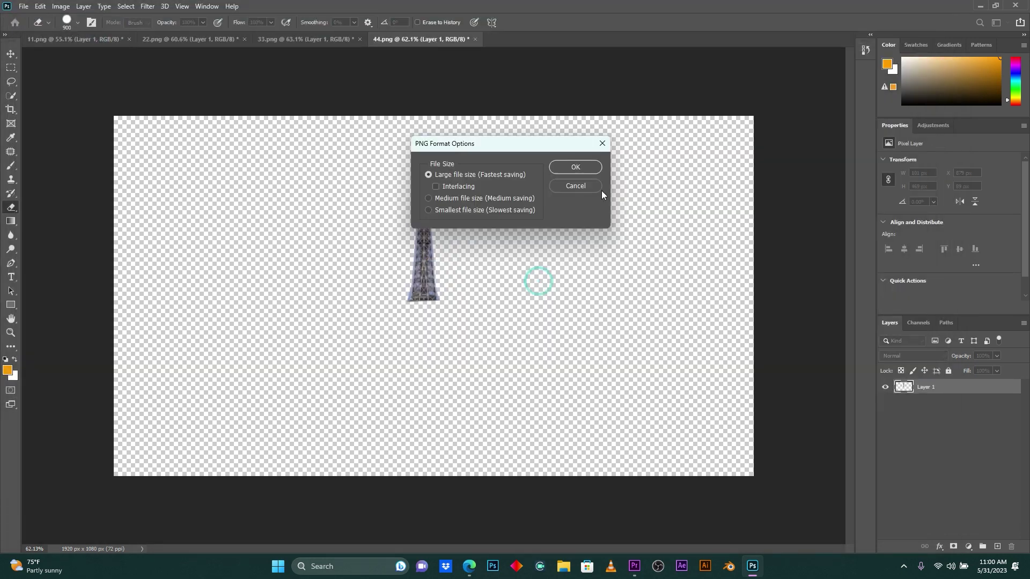
click(587, 163)
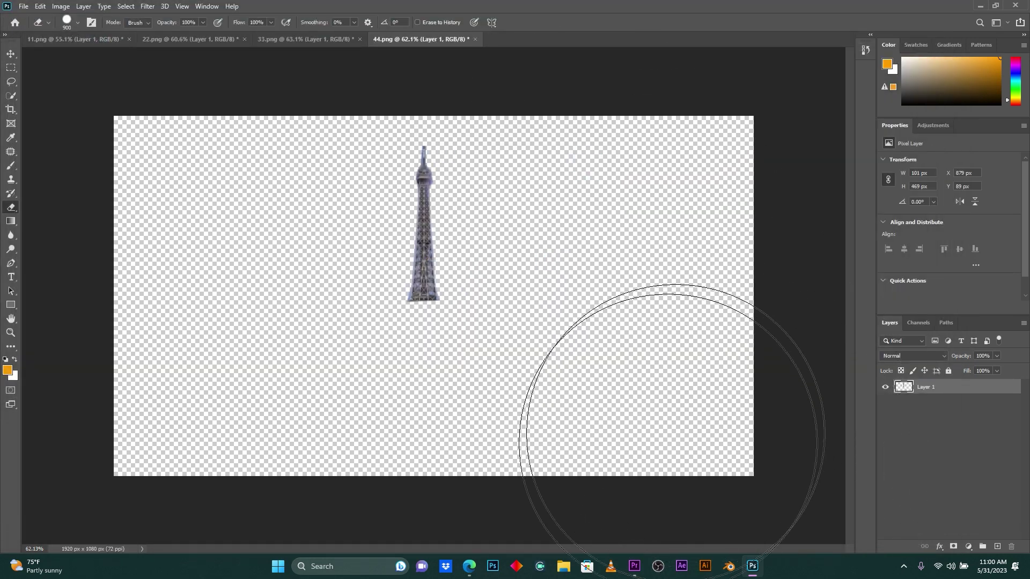
- Switch to Premiere Pro and hide tracks V5, V4 and V3
click(634, 565)
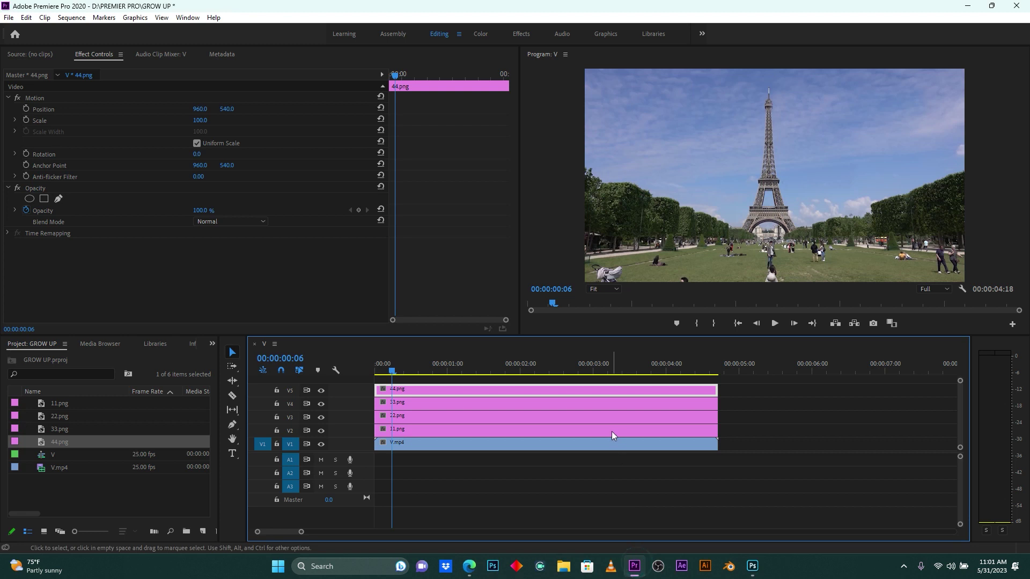
drag(301, 532, 310, 532)
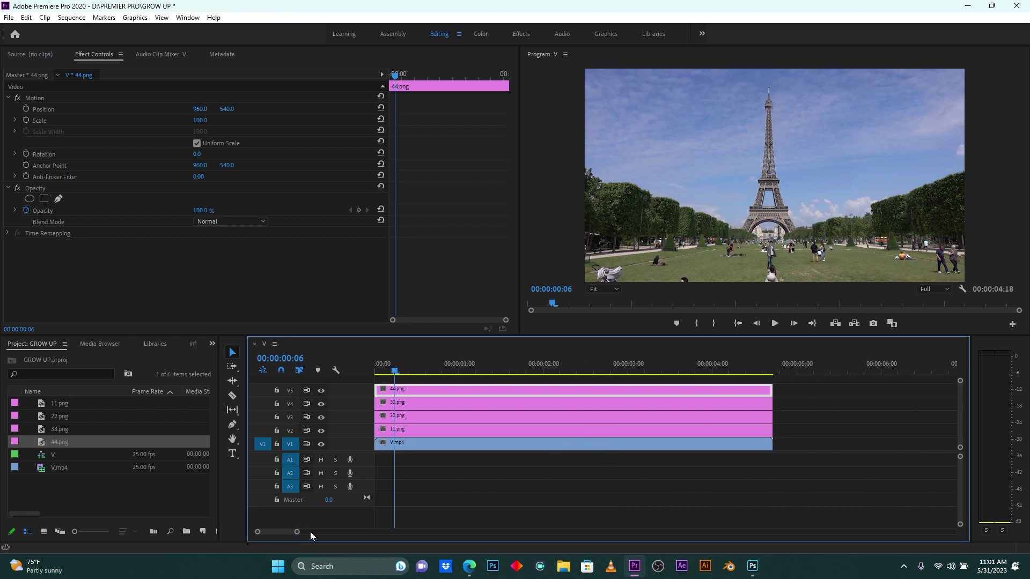
click(321, 390)
click(321, 404)
click(320, 417)
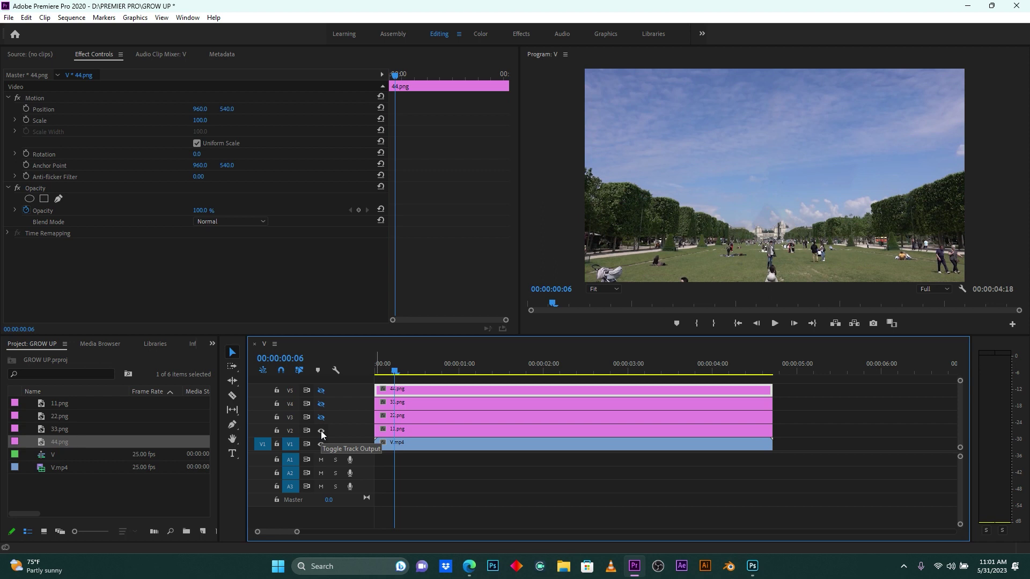
- Select the 11.png clip and toggle track V2 off and on to compare the clean plate with the original video
click(321, 431)
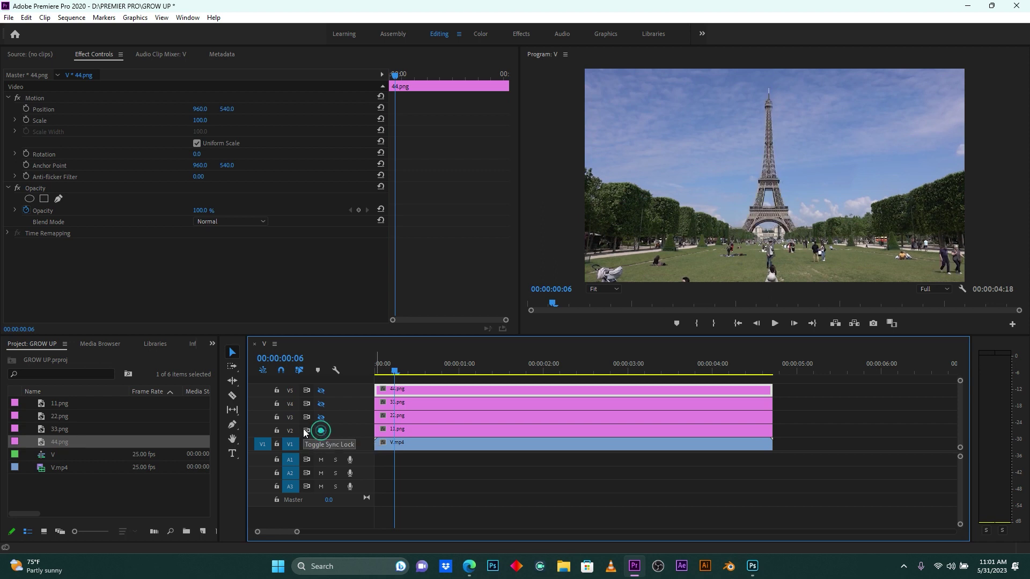
click(419, 432)
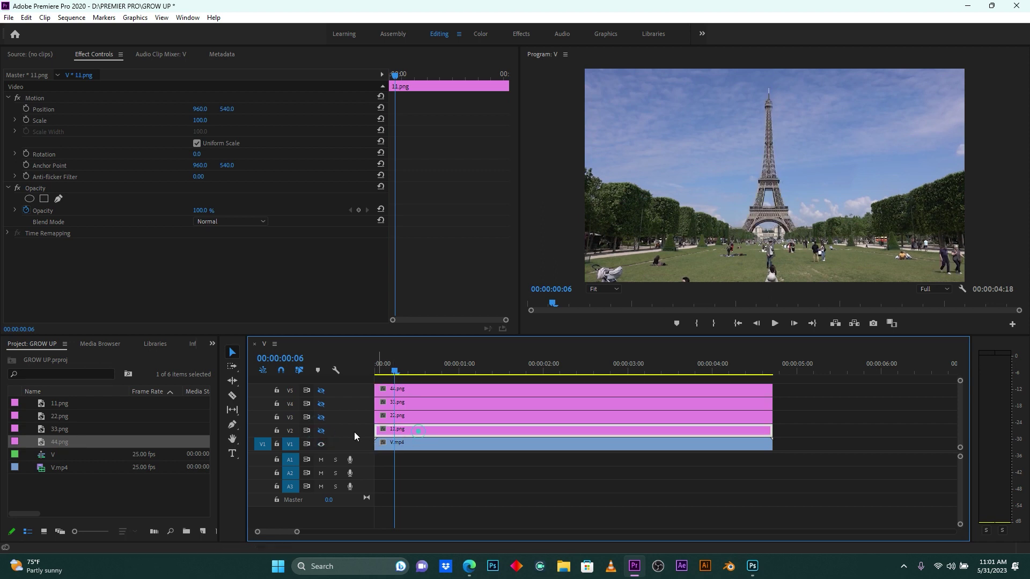
click(322, 431)
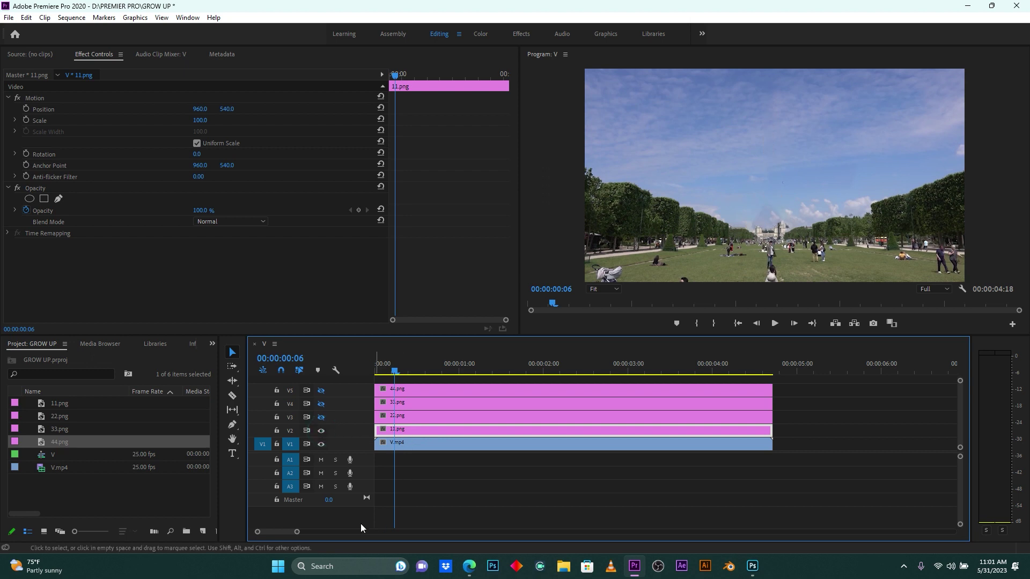
- Play the opening of the sequence several times to check how the clean plate covers the moving footage
drag(297, 533, 291, 532)
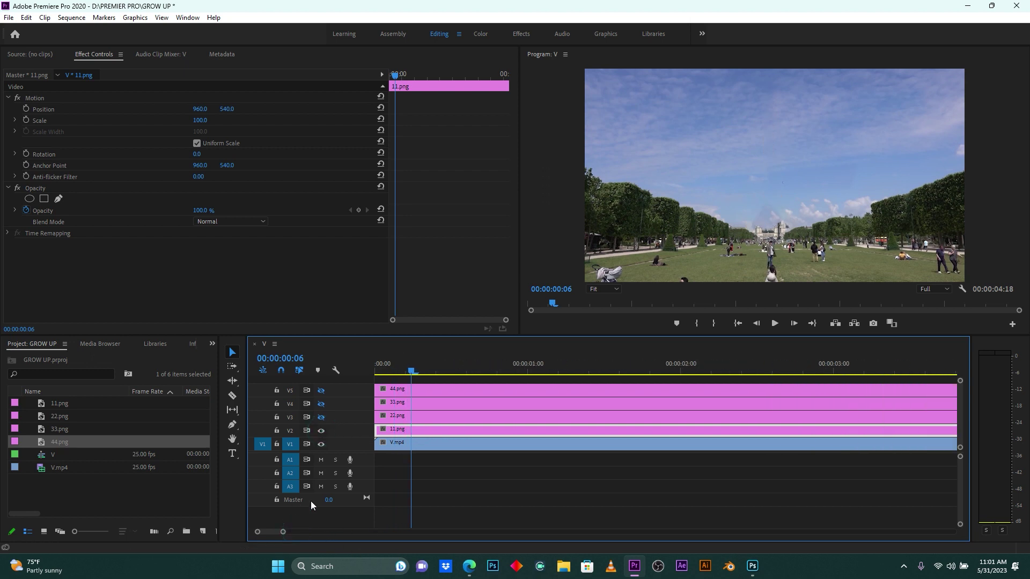
key(space)
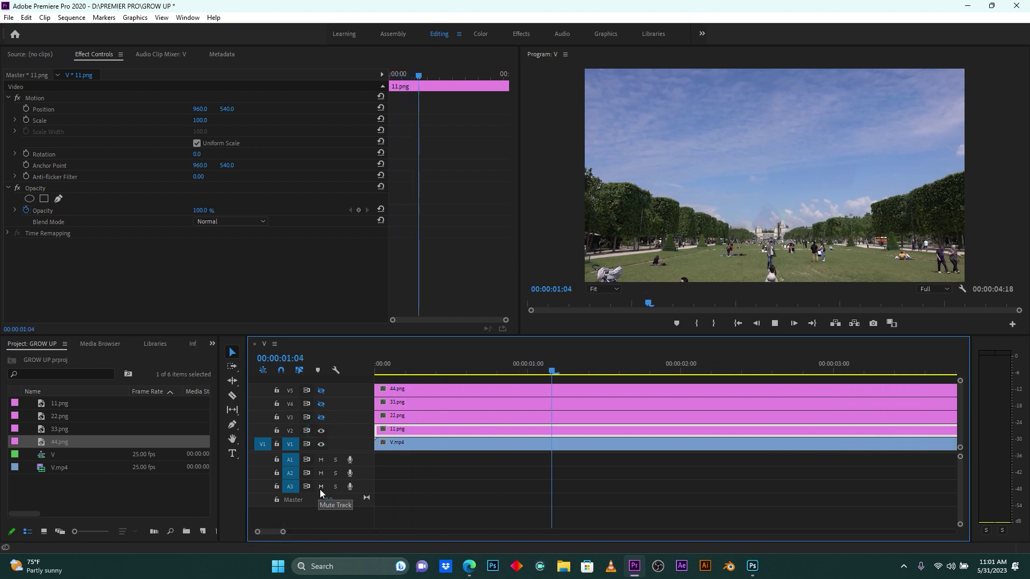
click(422, 363)
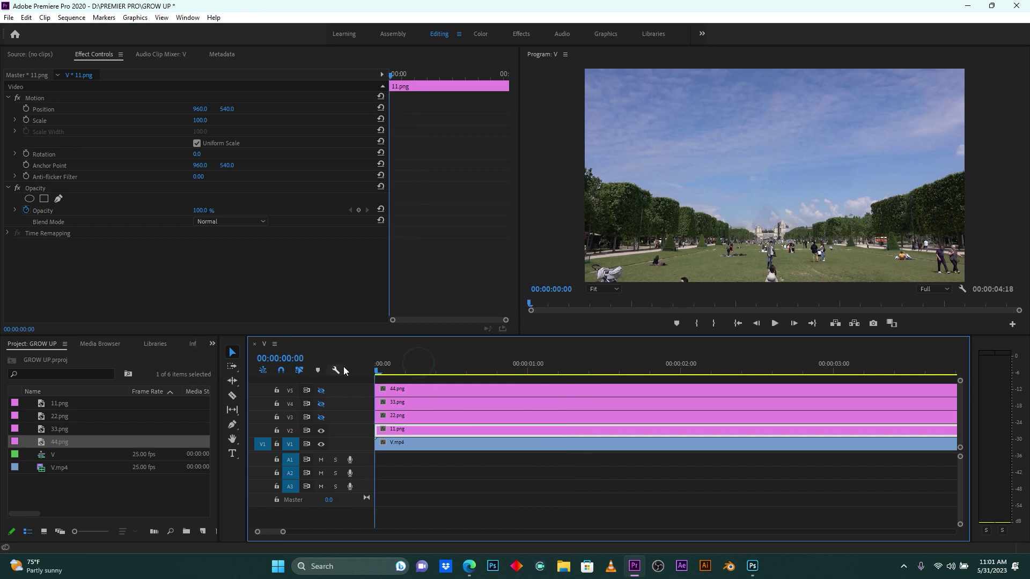
key(space)
drag(448, 367, 262, 364)
key(space)
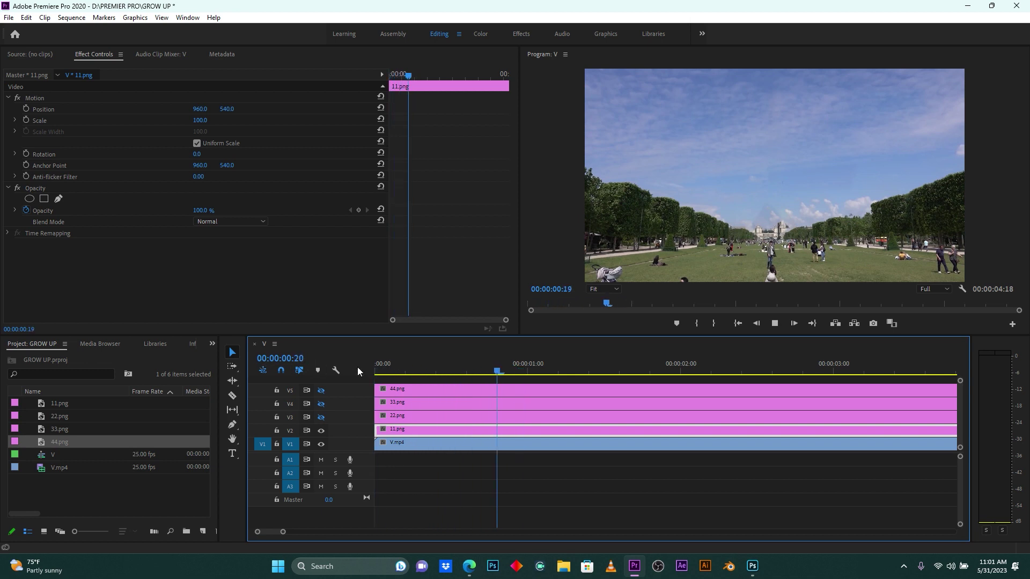
click(490, 367)
drag(405, 368, 423, 369)
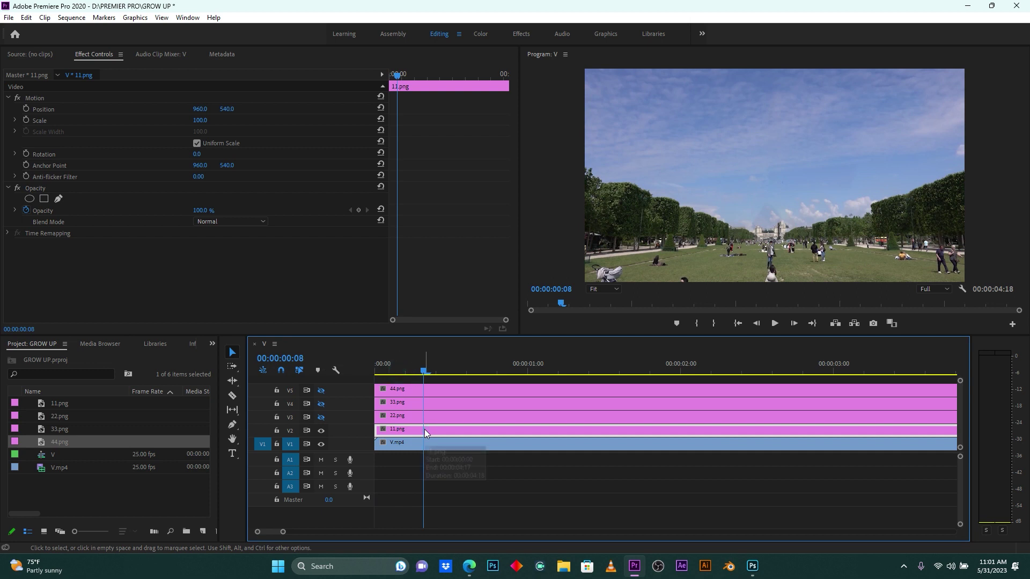
- Draw a closed free-draw opacity mask on 11.png around the area where the tower stood and play the result
click(58, 200)
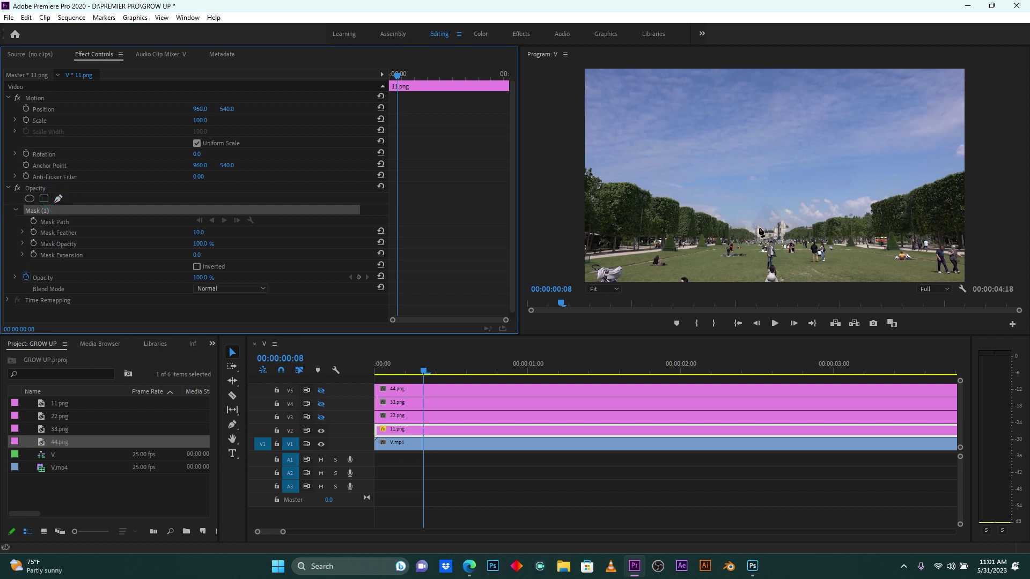
click(731, 222)
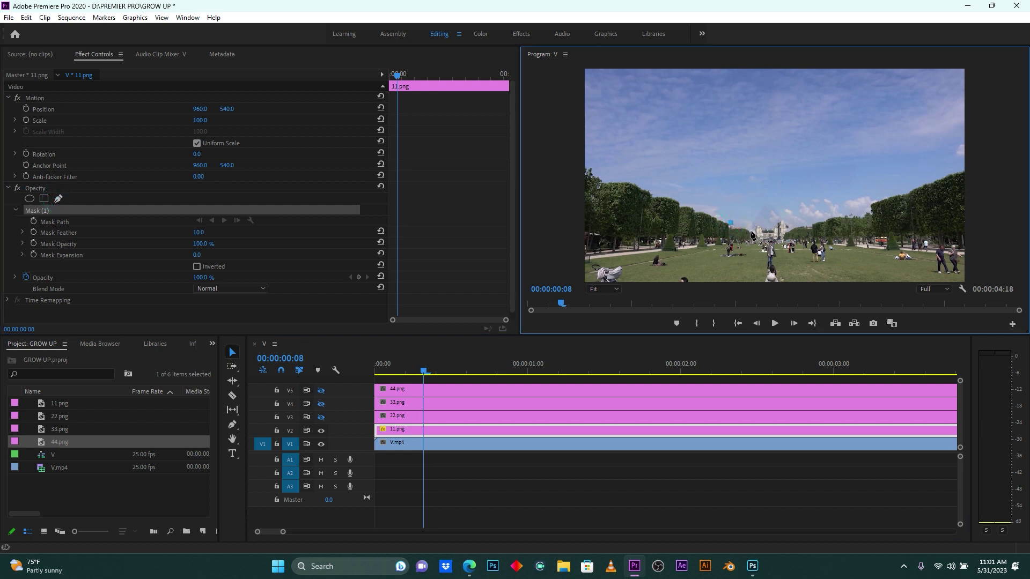
click(750, 233)
click(779, 239)
click(794, 230)
click(809, 225)
click(814, 167)
click(808, 77)
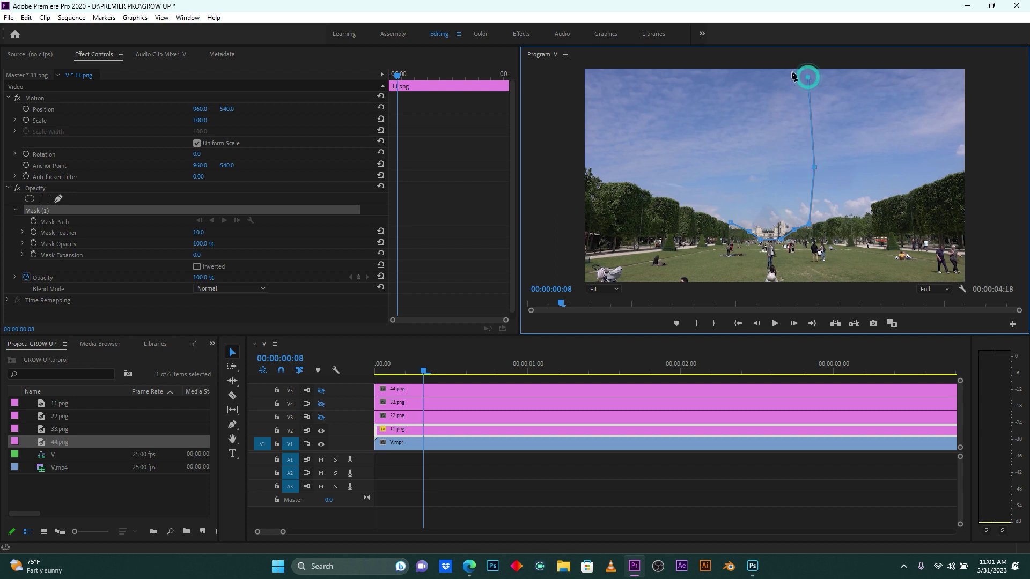
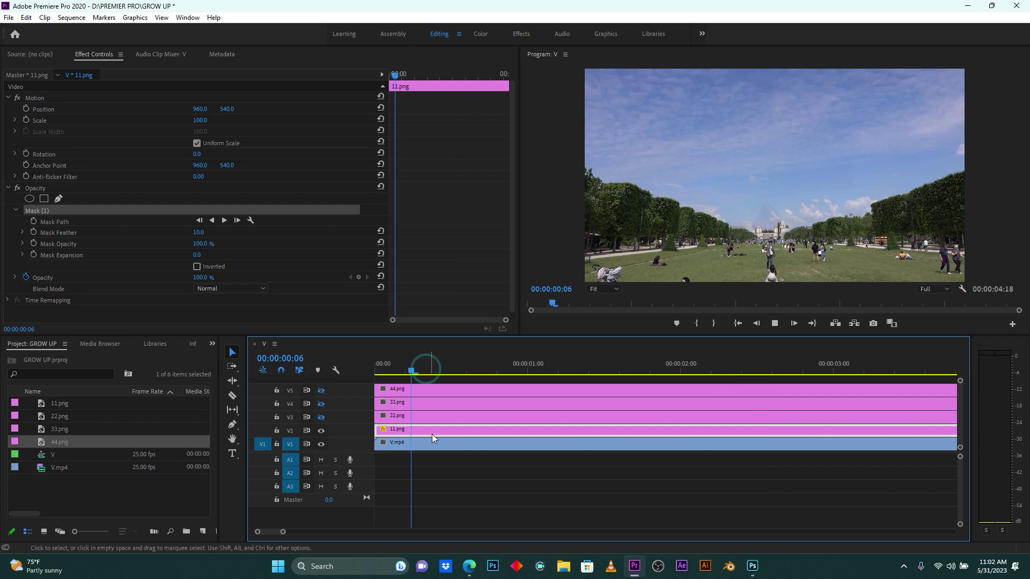
key(space)
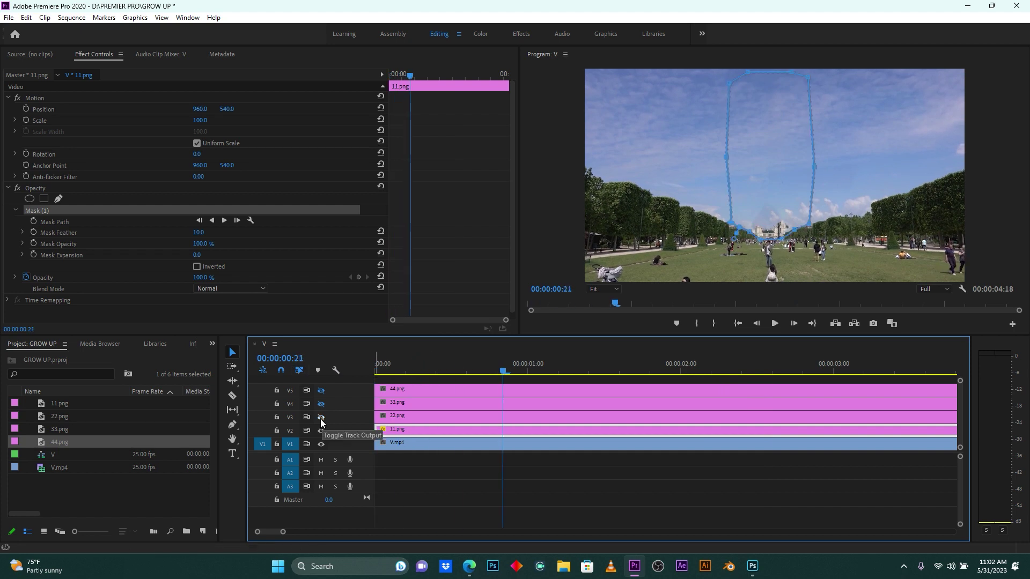
- Make track V3 visible and move its 22.png clip to start at 00:00:00:15
click(321, 417)
click(398, 371)
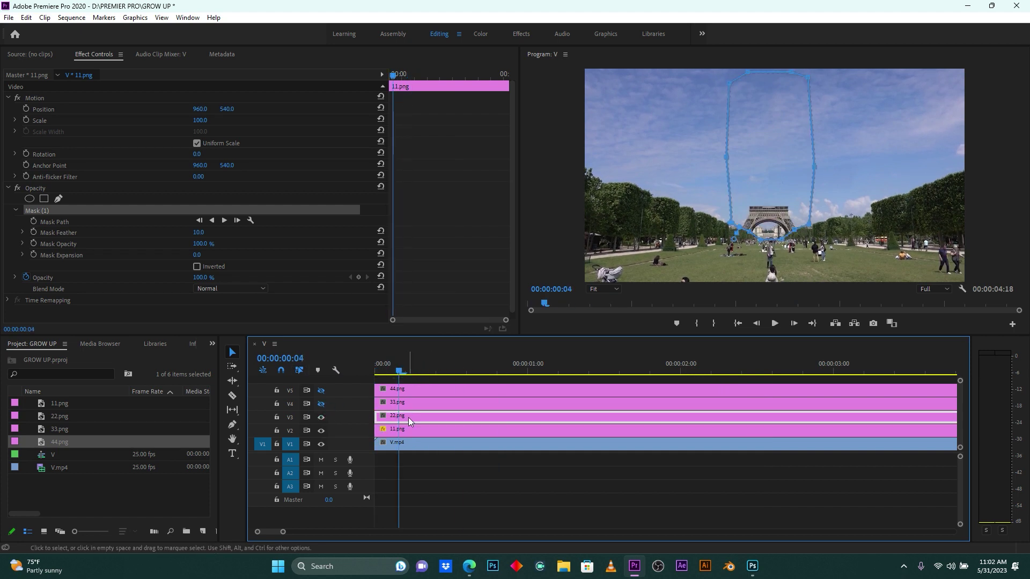
click(408, 417)
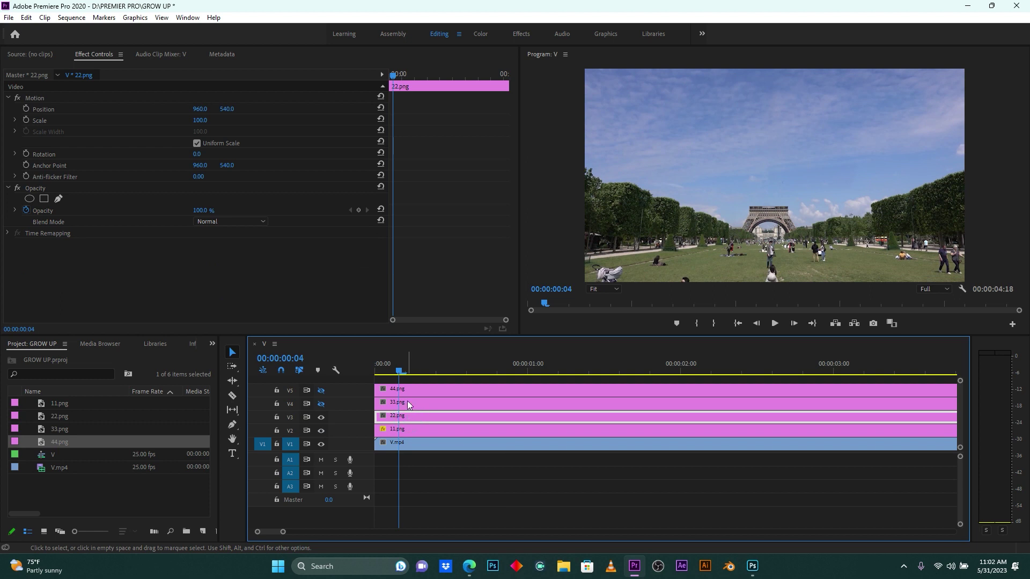
drag(400, 371, 472, 375)
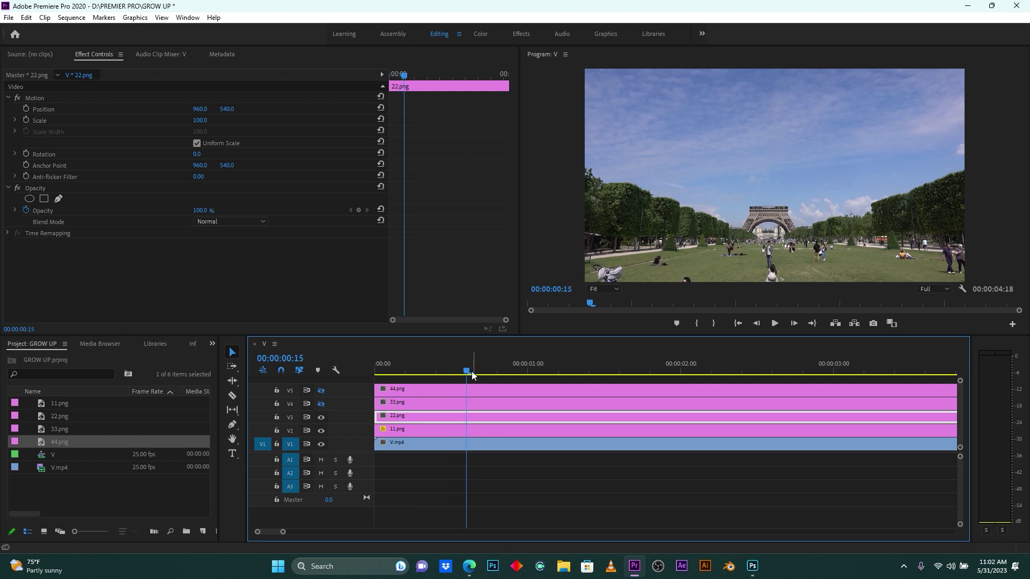
drag(397, 418, 489, 416)
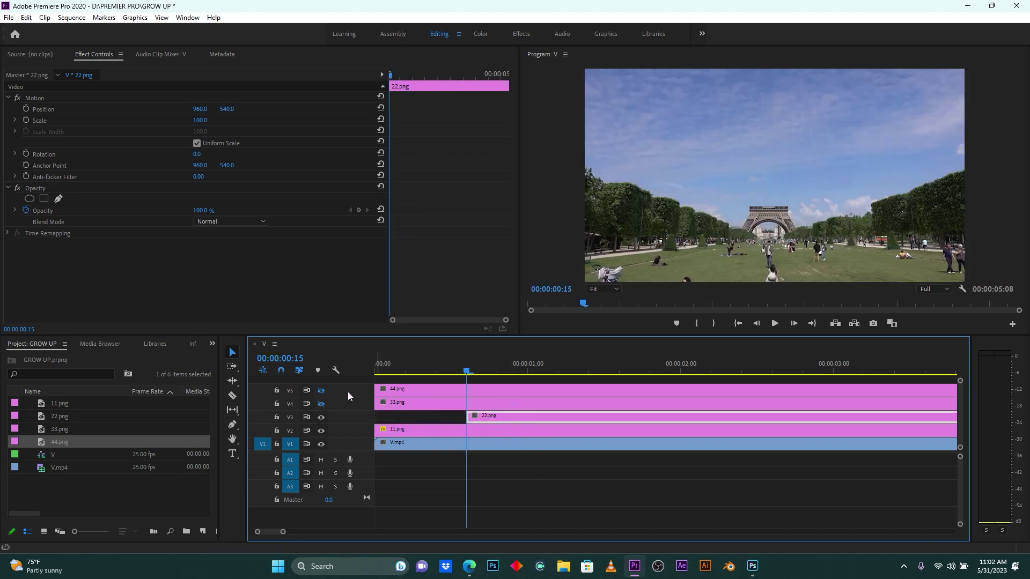
- Find the Transform effect by searching the effects for "transf" and apply it to the 22.png clip
click(212, 344)
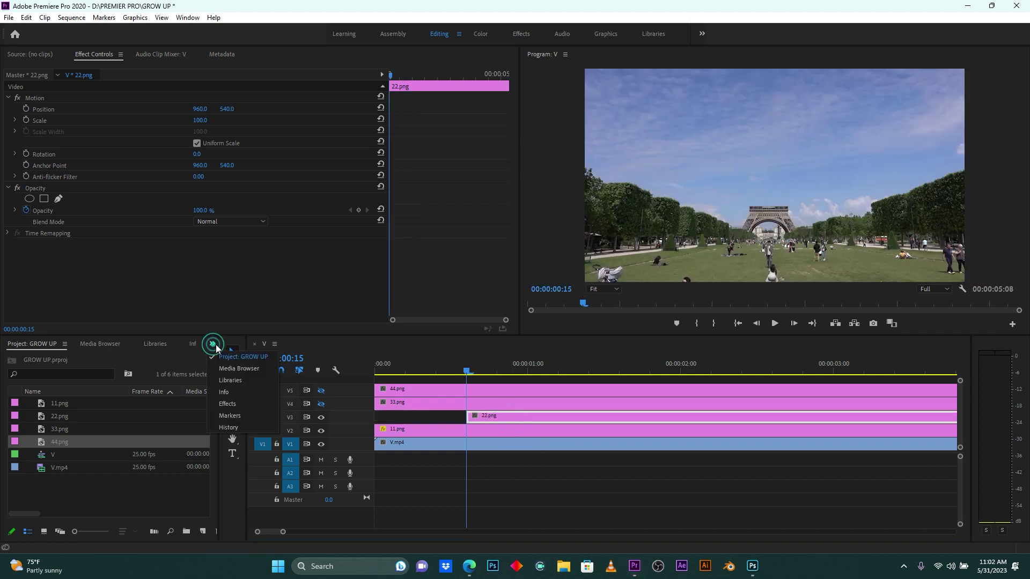
click(234, 409)
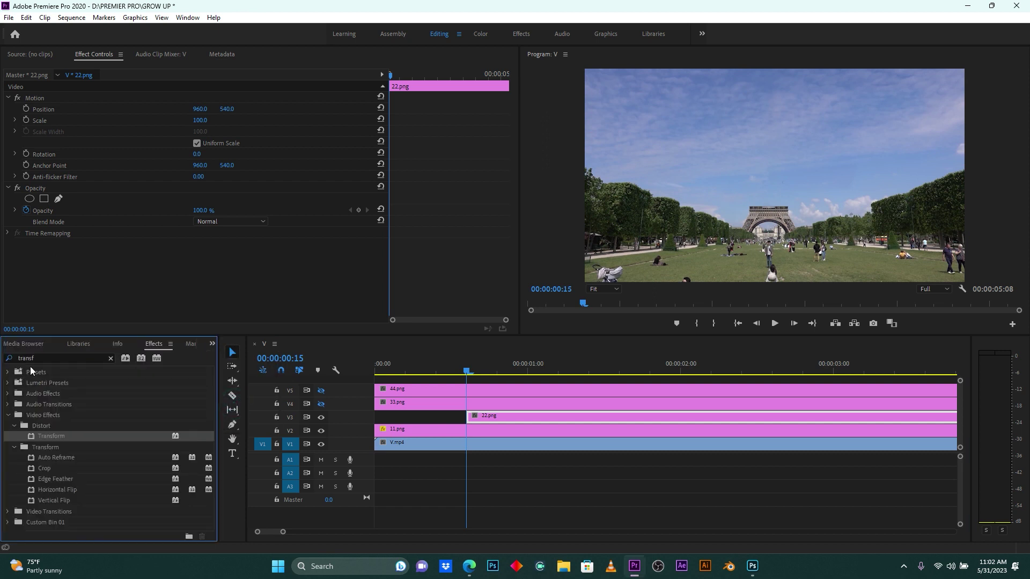
click(51, 358)
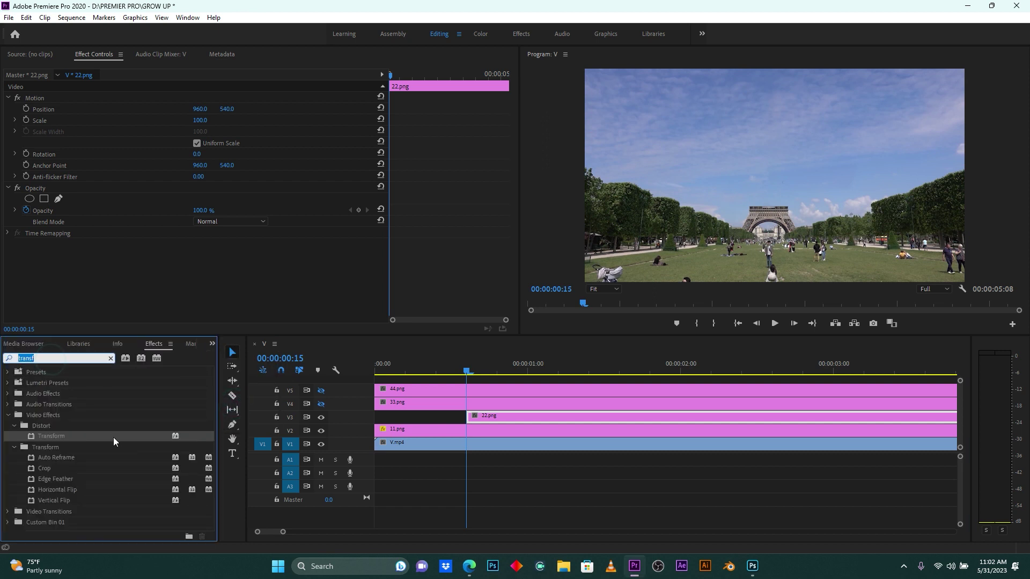
drag(50, 433, 492, 418)
click(495, 419)
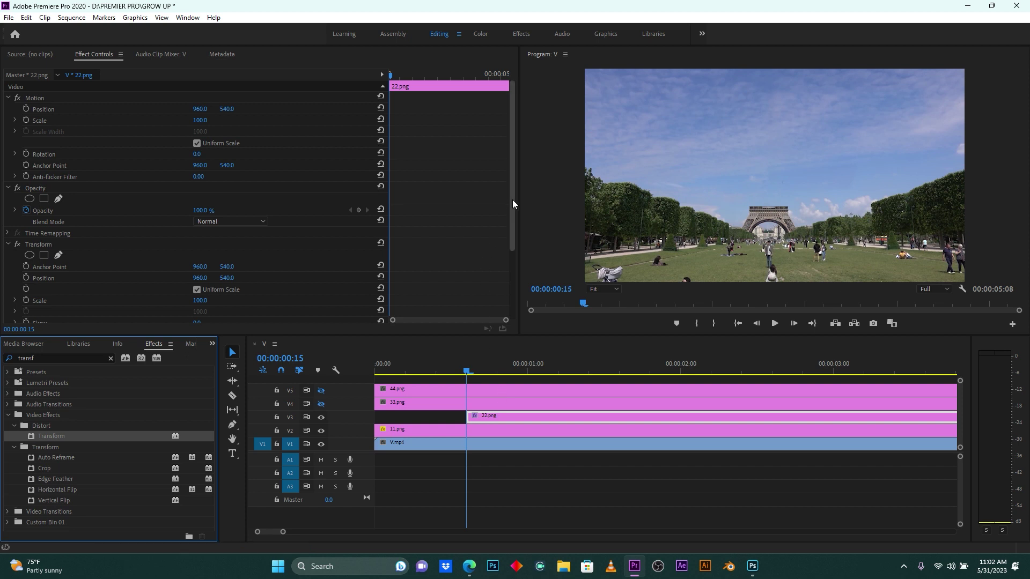
- Keyframe the Transform Position of 22.png to 960, 540 at 00:00:01:02 and 960, 748 at 00:00:00:15, and preview the rise
drag(512, 202, 510, 265)
drag(509, 364, 542, 364)
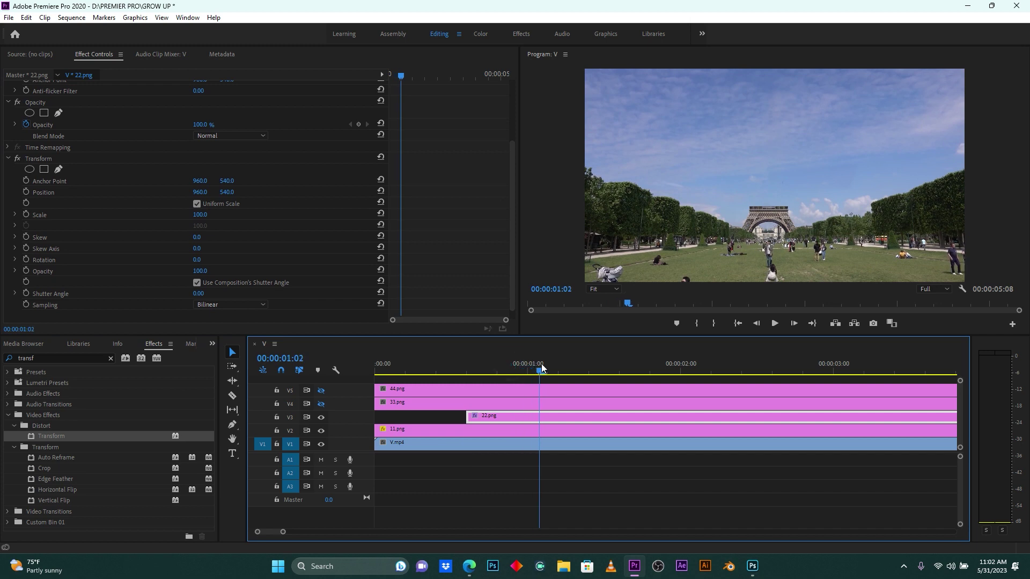
click(535, 417)
click(26, 192)
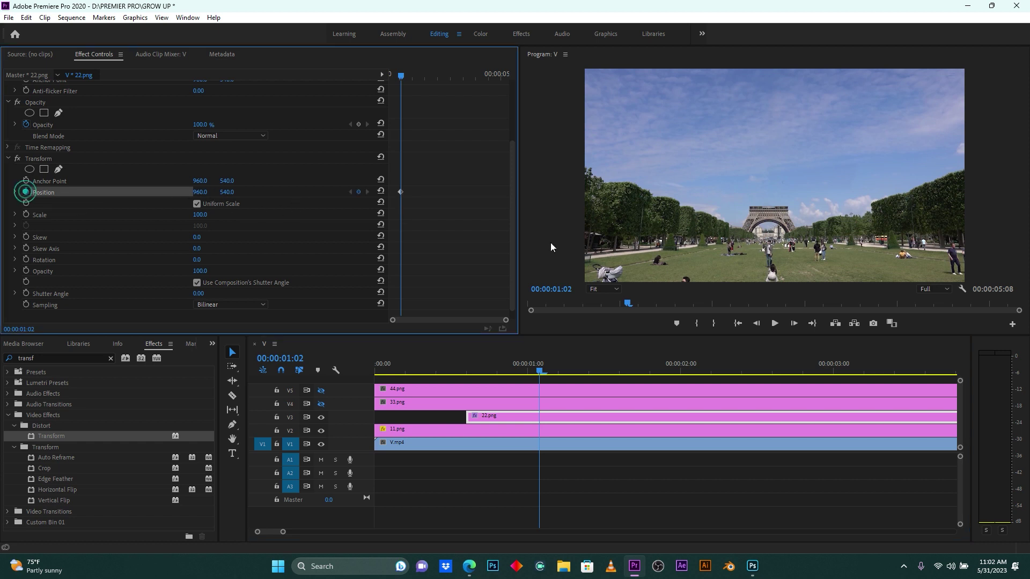
drag(524, 369, 470, 373)
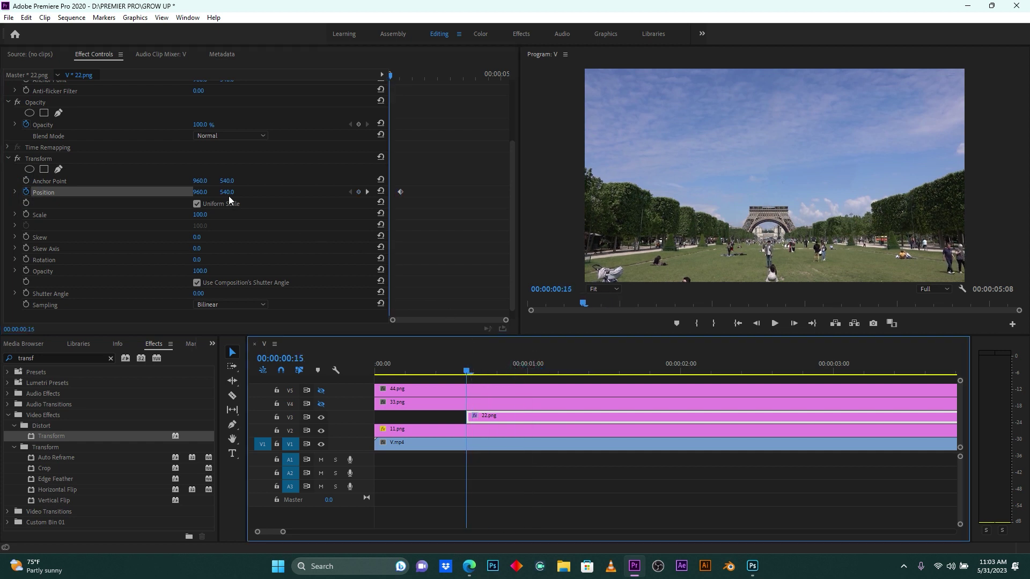
drag(227, 192, 338, 192)
click(458, 365)
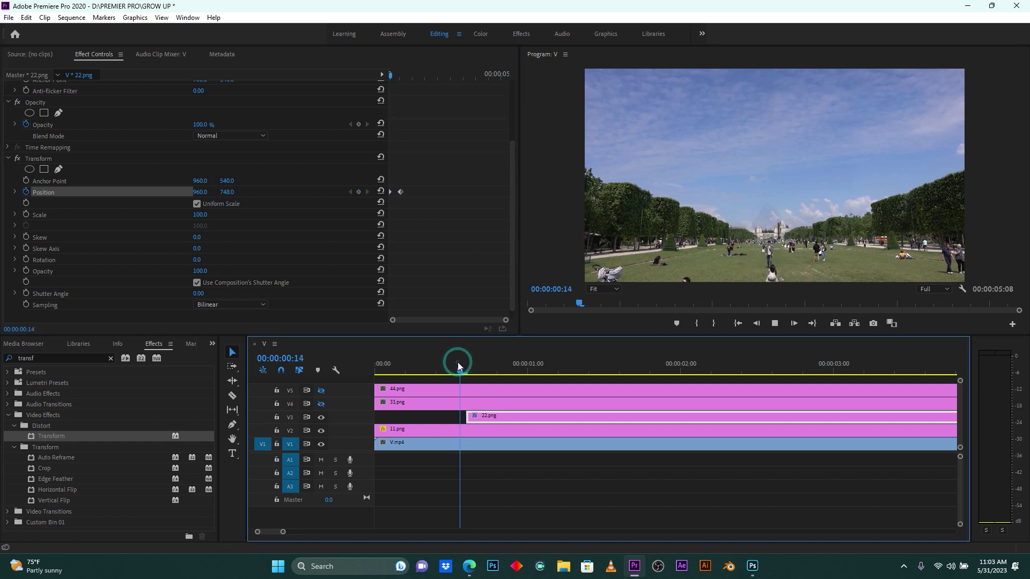
click(491, 362)
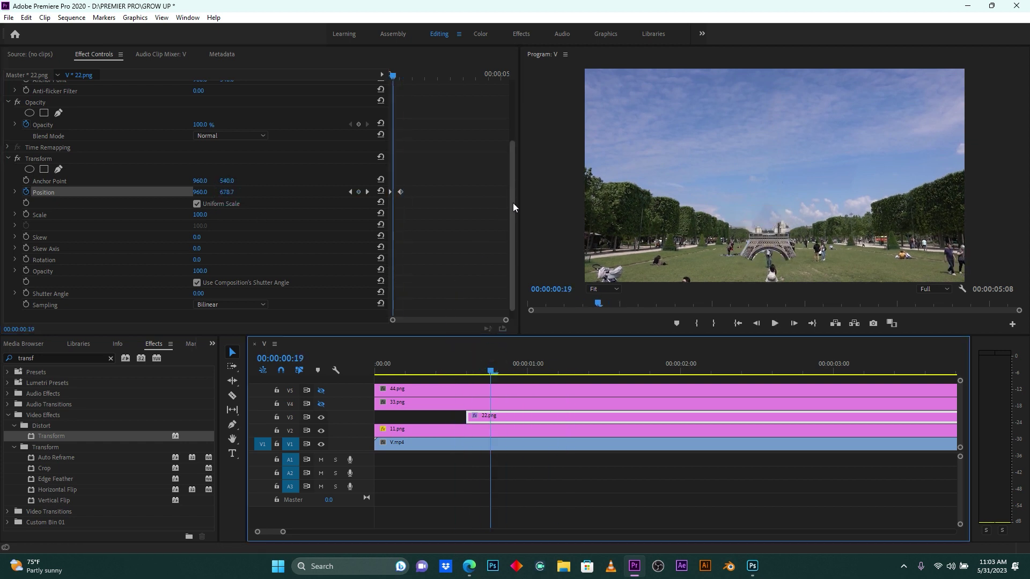
- Set the Transform Shutter Angle of 22.png to 180 and play the rise with motion blur
drag(513, 207, 514, 227)
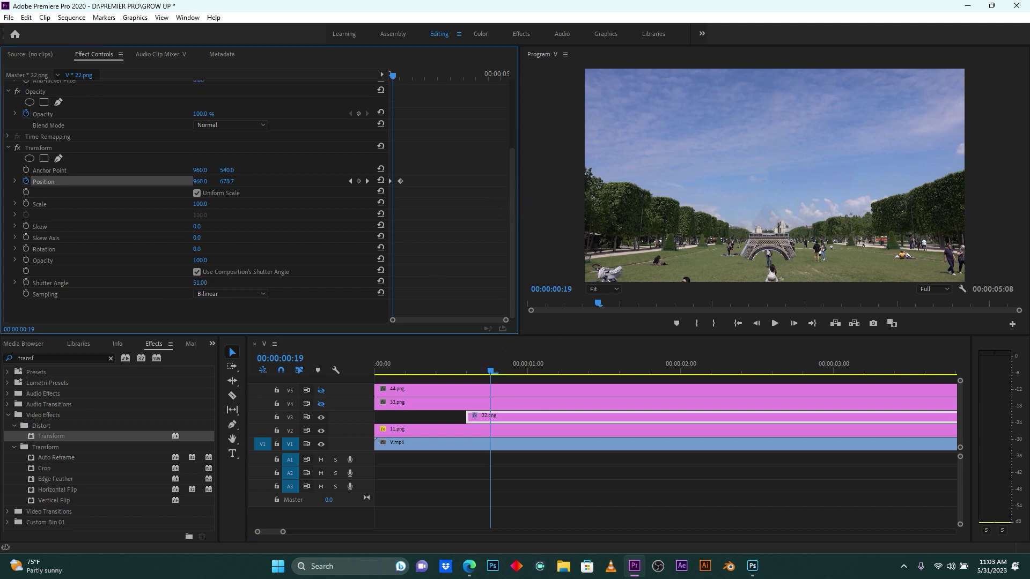
drag(201, 282, 221, 282)
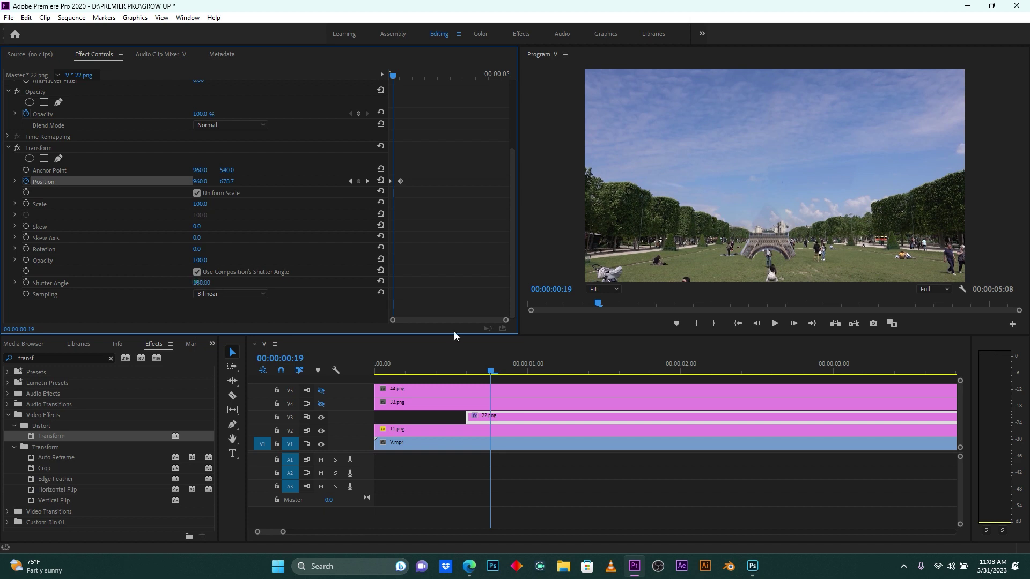
drag(494, 367, 462, 370)
key(space)
key(space)
drag(526, 370, 471, 373)
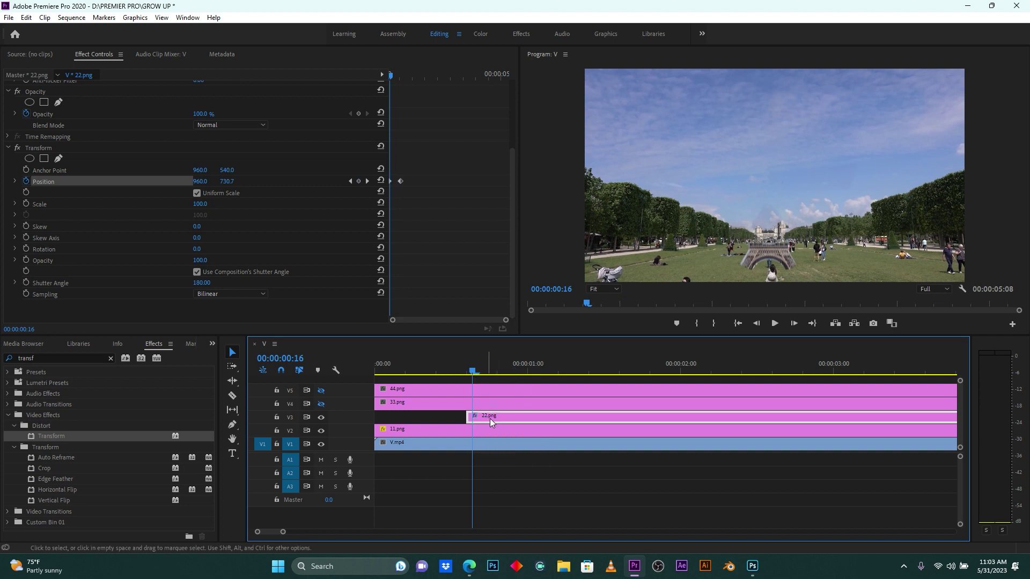
- Draw a closed free-draw opacity mask on 22.png around the lower tower section's final place above the lawn
scroll(69, 136, up, 2)
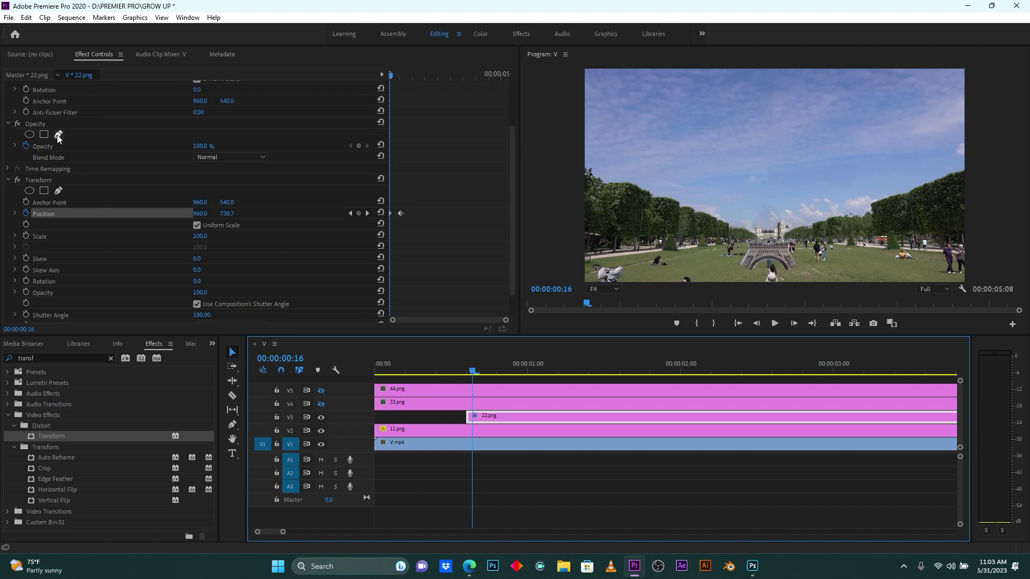
click(58, 135)
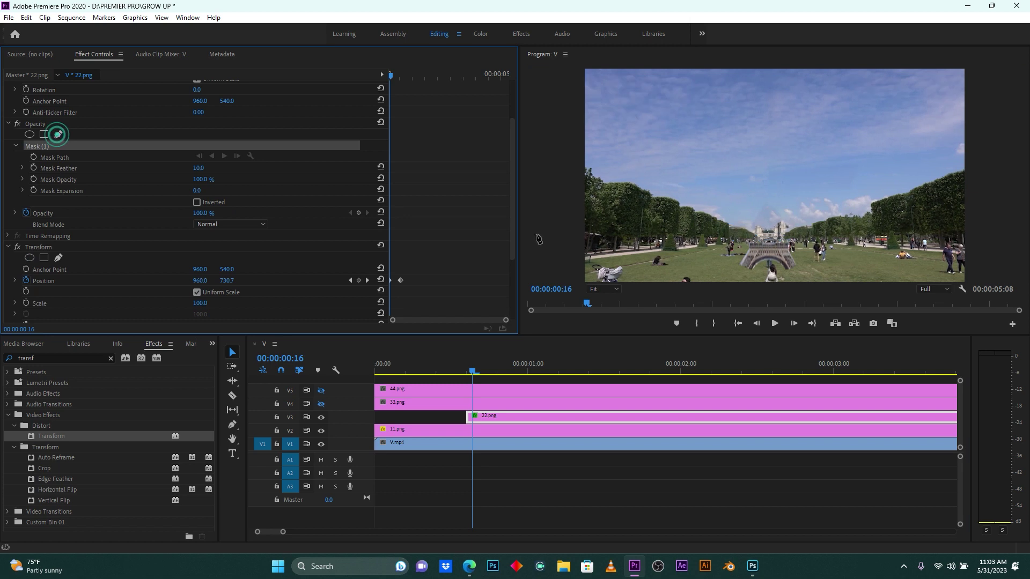
click(750, 235)
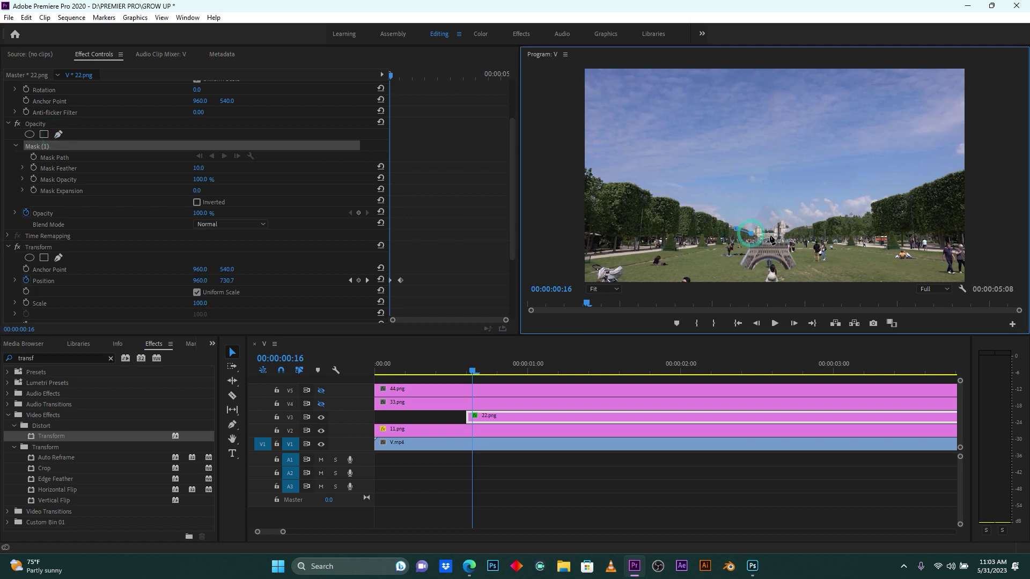
click(770, 239)
click(783, 234)
click(798, 228)
click(808, 218)
click(811, 185)
click(765, 182)
click(733, 190)
click(735, 229)
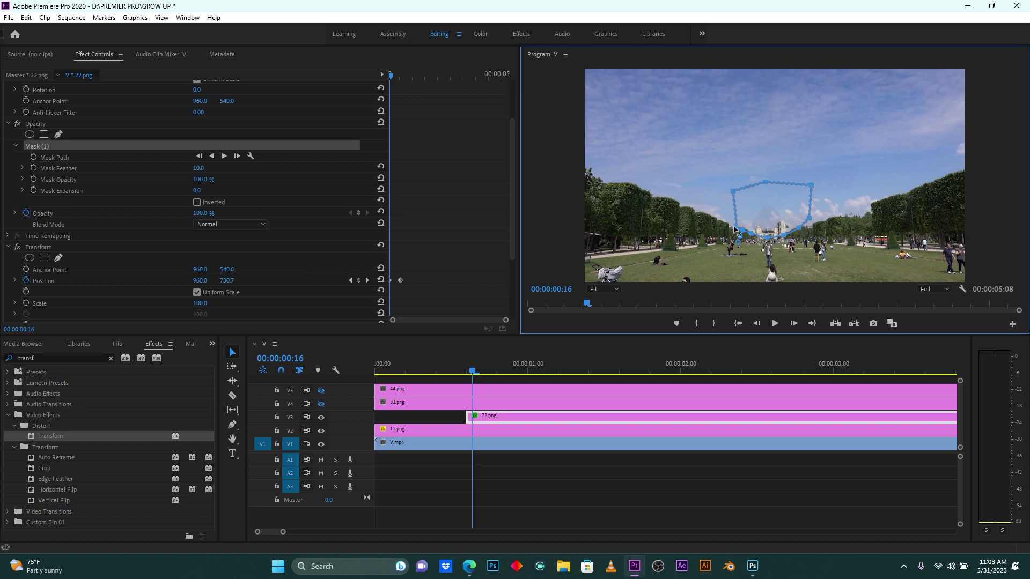
- Play the masked rise of the 22.png tower section several times to check it
click(455, 369)
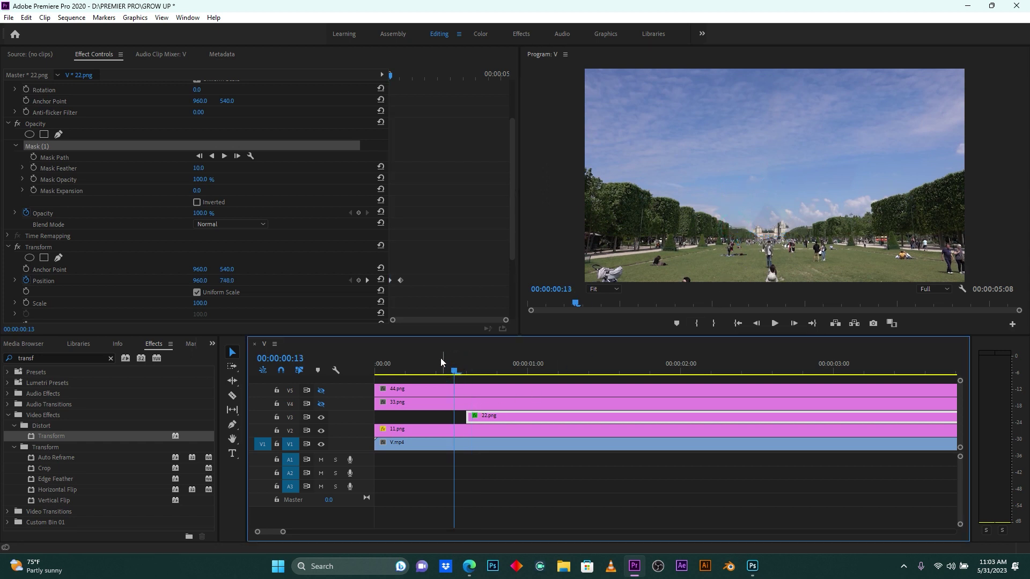
key(space)
key(space)
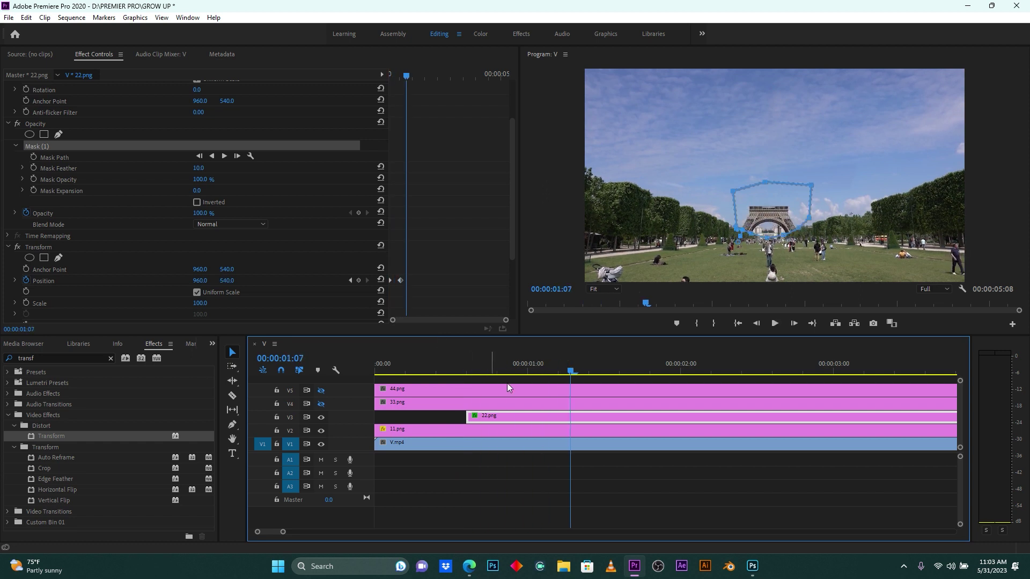
click(458, 368)
key(space)
key(space)
click(459, 367)
key(space)
click(458, 367)
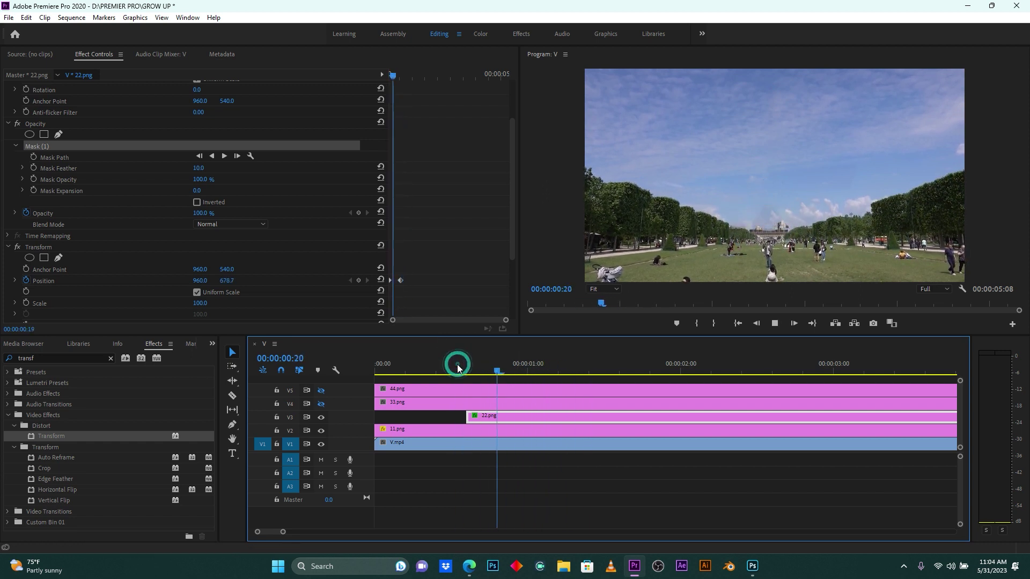
key(space)
- Make track V4 visible and move its 33.png clip to start at 00:00:01:12
drag(586, 368, 599, 368)
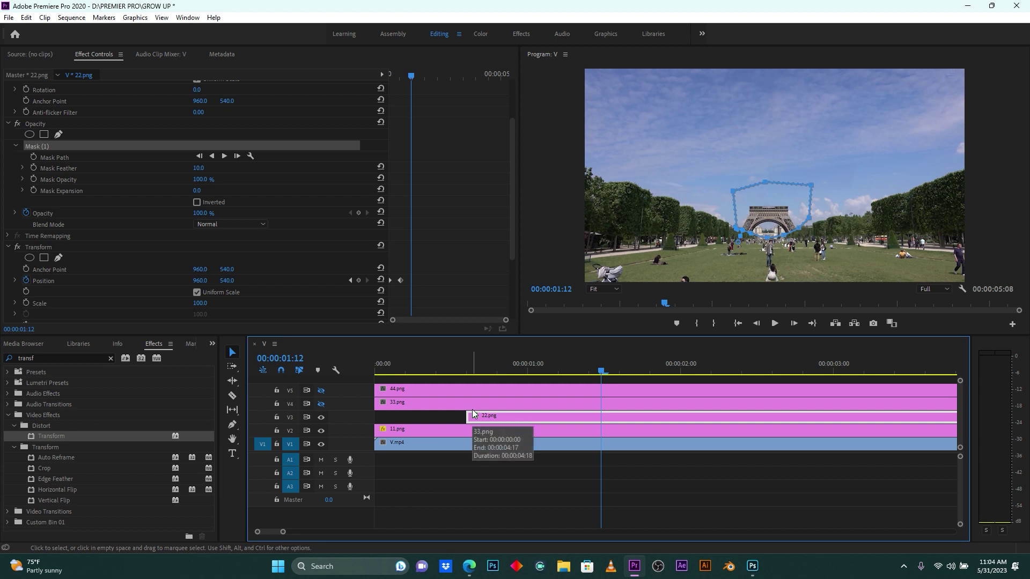
click(320, 403)
drag(400, 400, 625, 407)
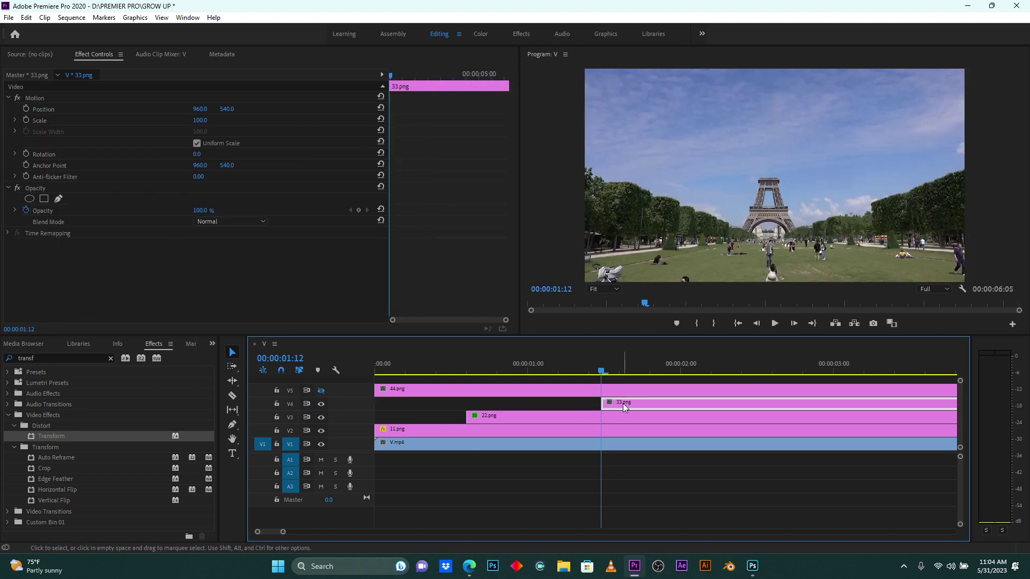
click(586, 402)
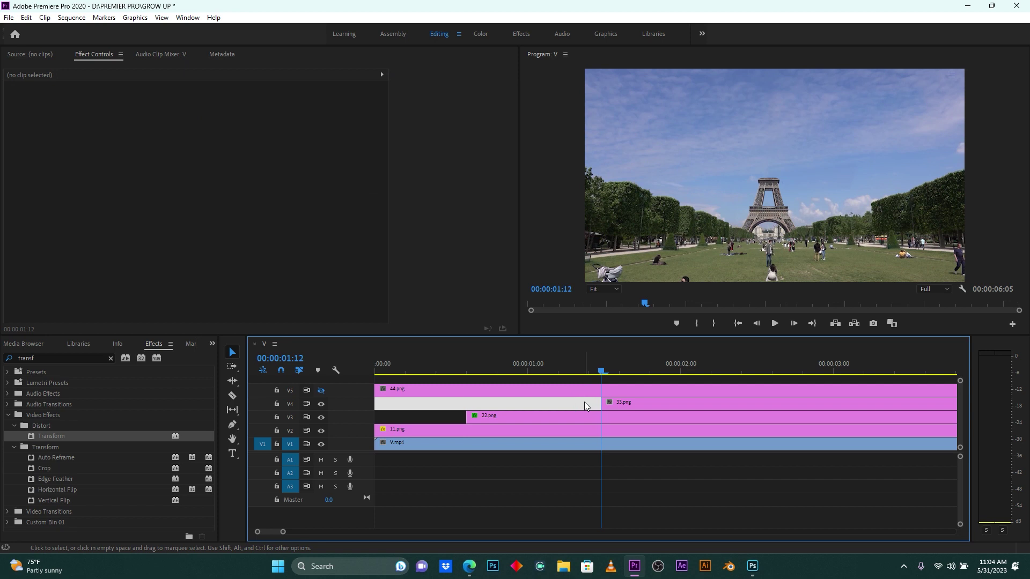
- Place the playhead at 00:00:01:23 and apply the Transform effect to the 33.png clip
drag(641, 366, 674, 368)
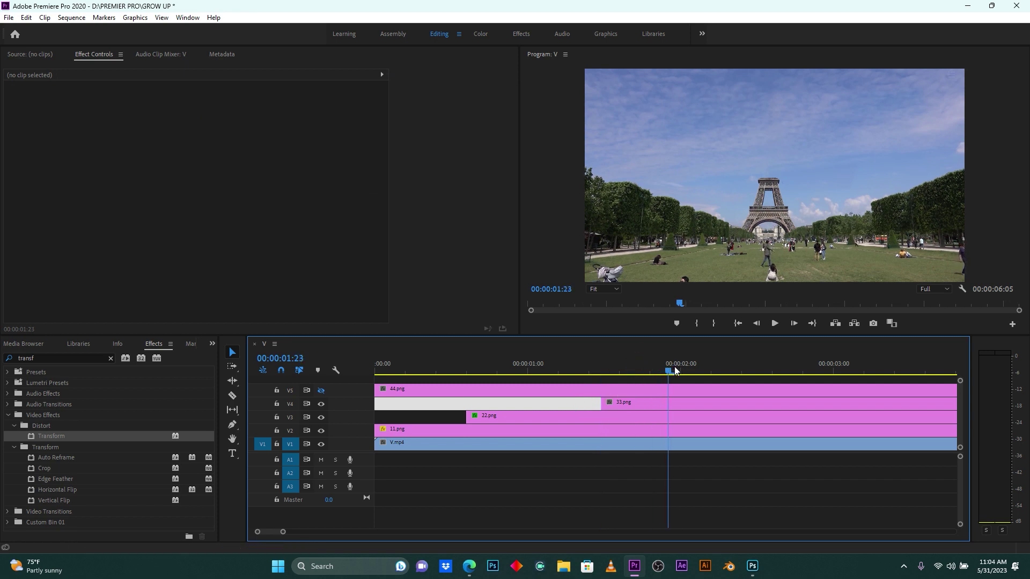
click(689, 402)
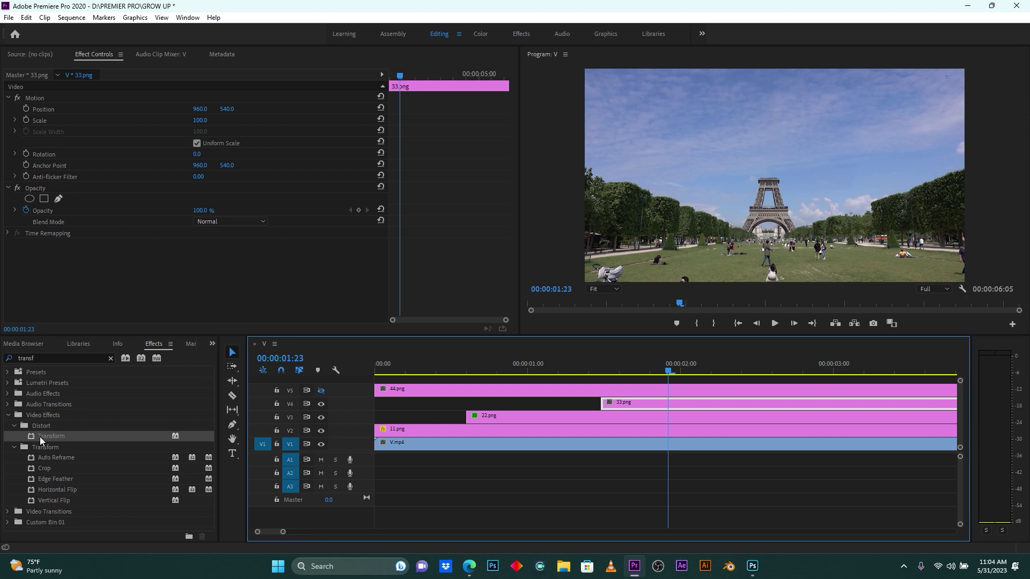
drag(37, 437, 672, 402)
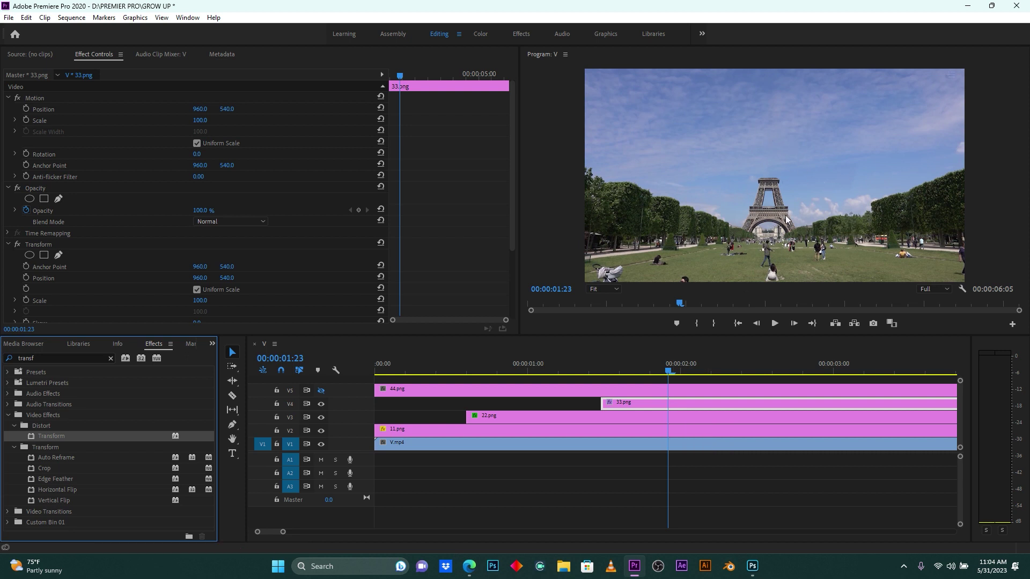
- Keyframe the Transform Position of 33.png to 960, 540 at 00:00:01:23 and 960, 735 at 00:00:01:12
click(26, 278)
drag(669, 369, 604, 377)
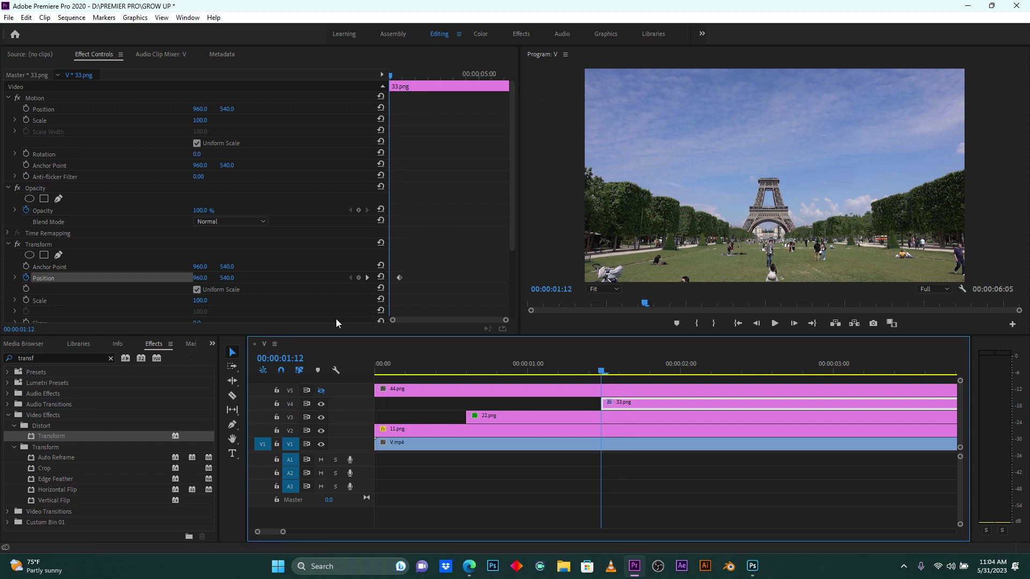
mouse_move(231, 279)
mouse_down()
mouse_move(346, 278)
mouse_move(231, 279)
mouse_up()
- Set the Transform Shutter Angle of 33.png to 212
scroll(280, 252, down, 3)
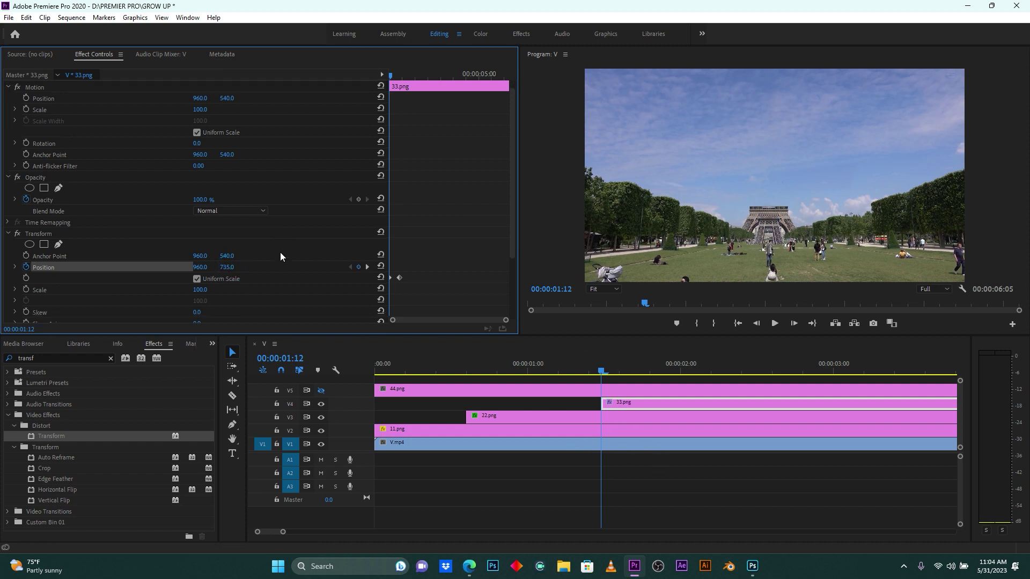
click(199, 282)
text(84)
key(Return)
drag(202, 283, 203, 282)
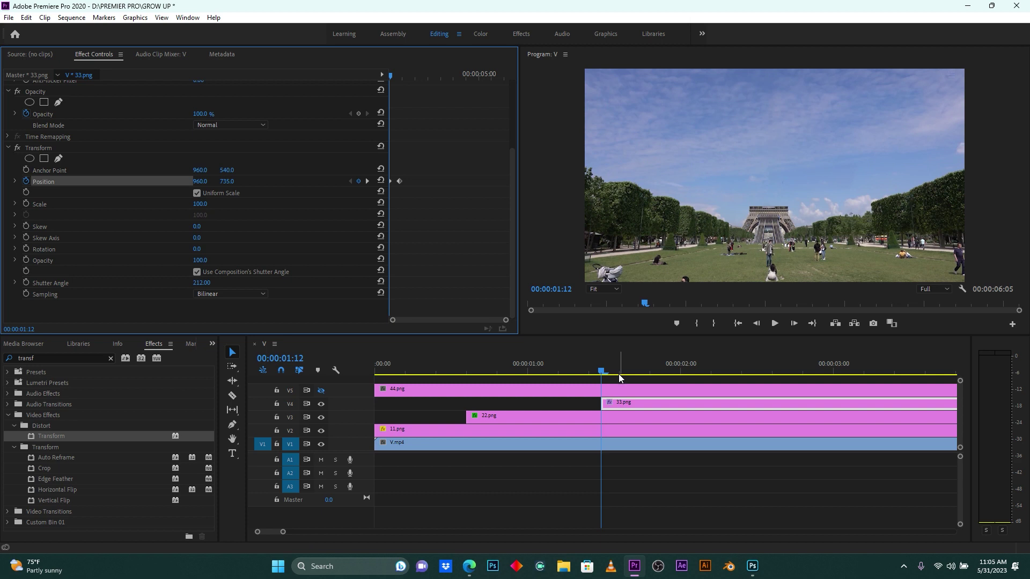
- Draw a closed free-draw opacity mask on 33.png around the area directly above the lower tower section and play the animation
click(614, 401)
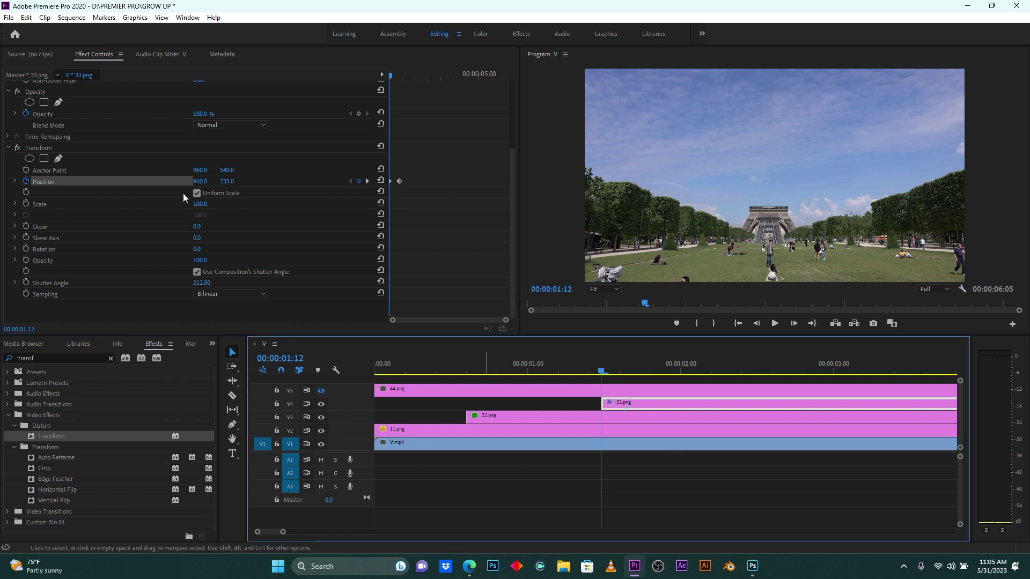
scroll(95, 177, up, 2)
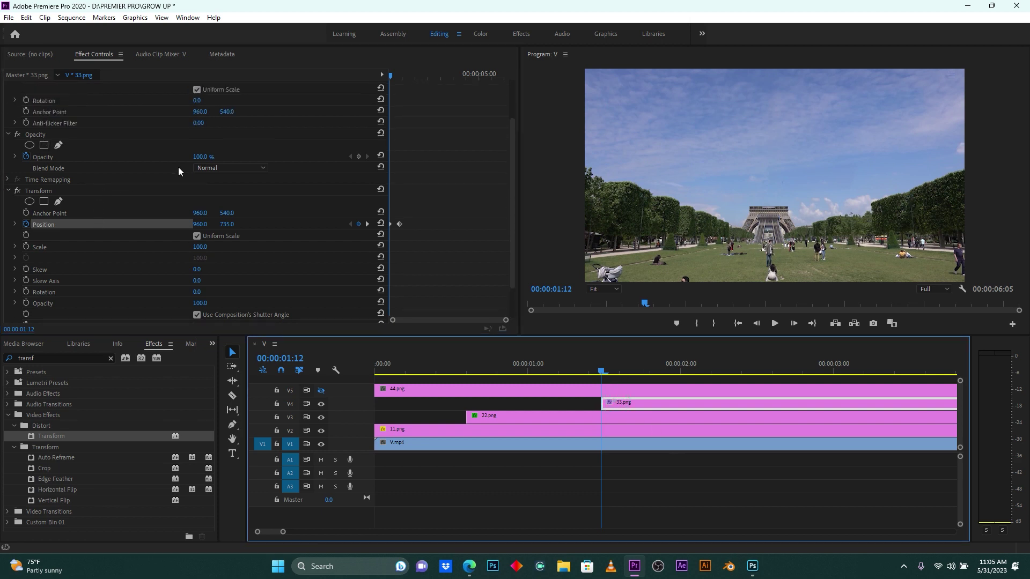
scroll(179, 172, up, 1)
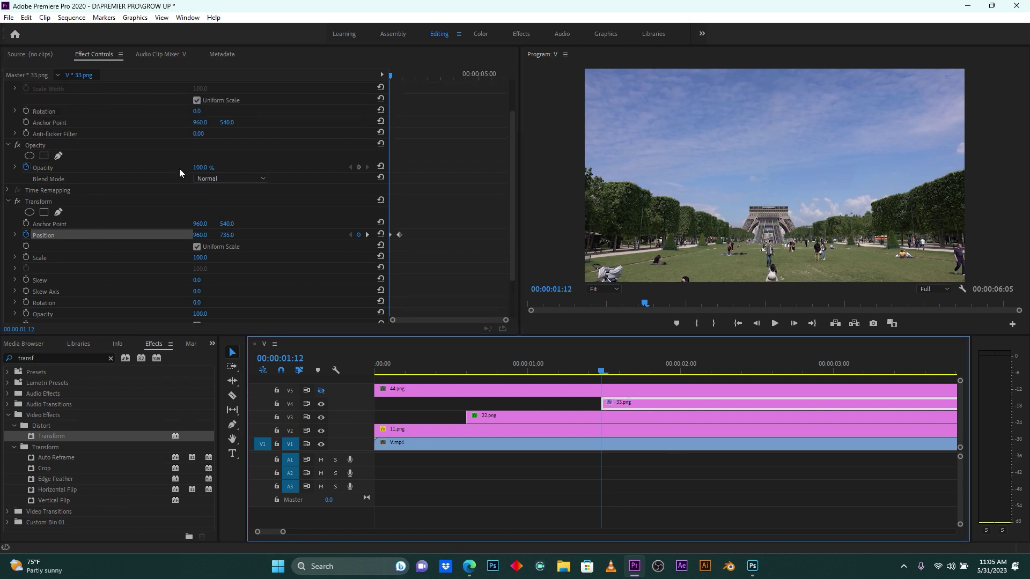
click(59, 156)
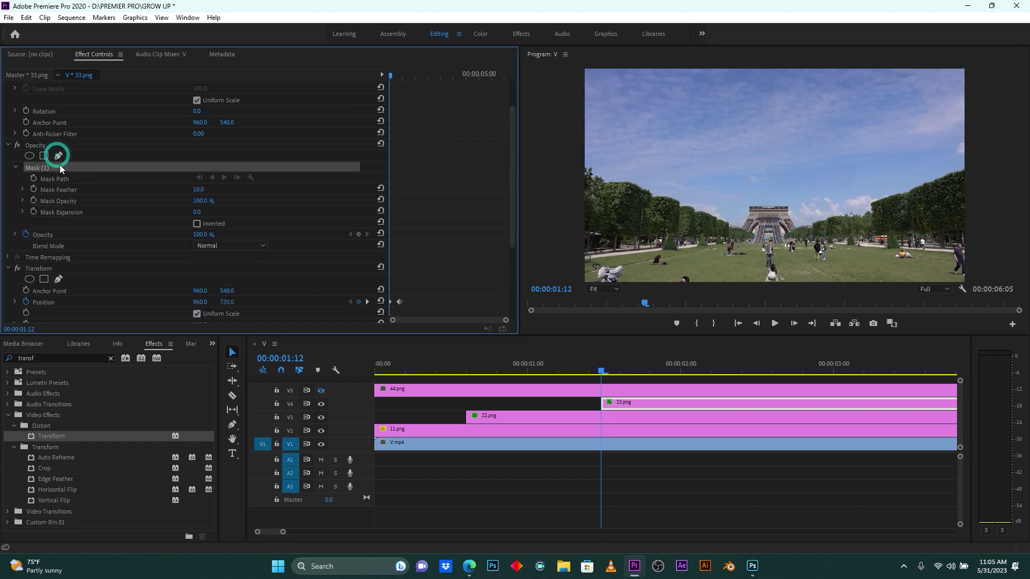
click(740, 209)
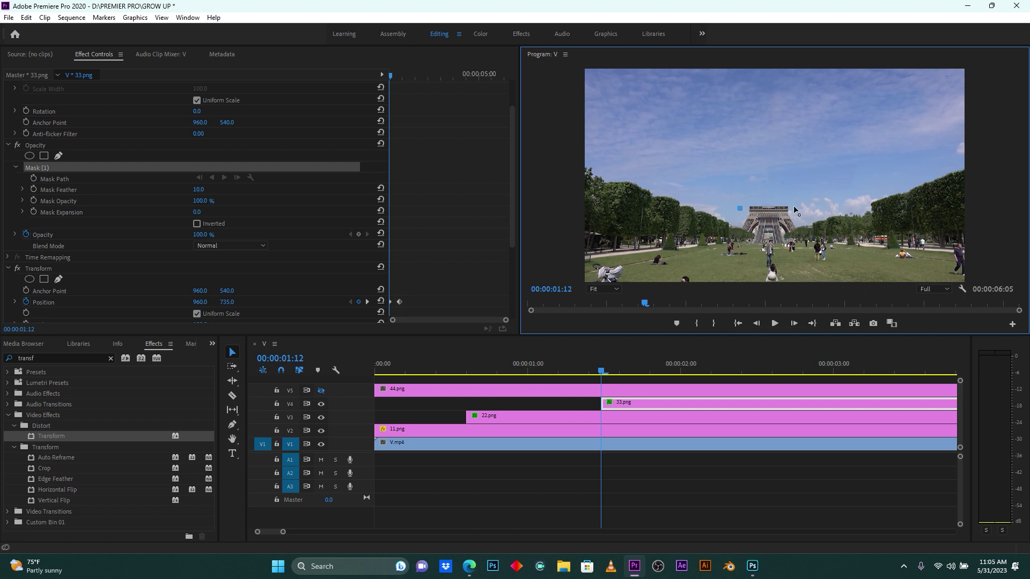
drag(795, 204, 813, 180)
click(806, 155)
click(767, 153)
click(727, 164)
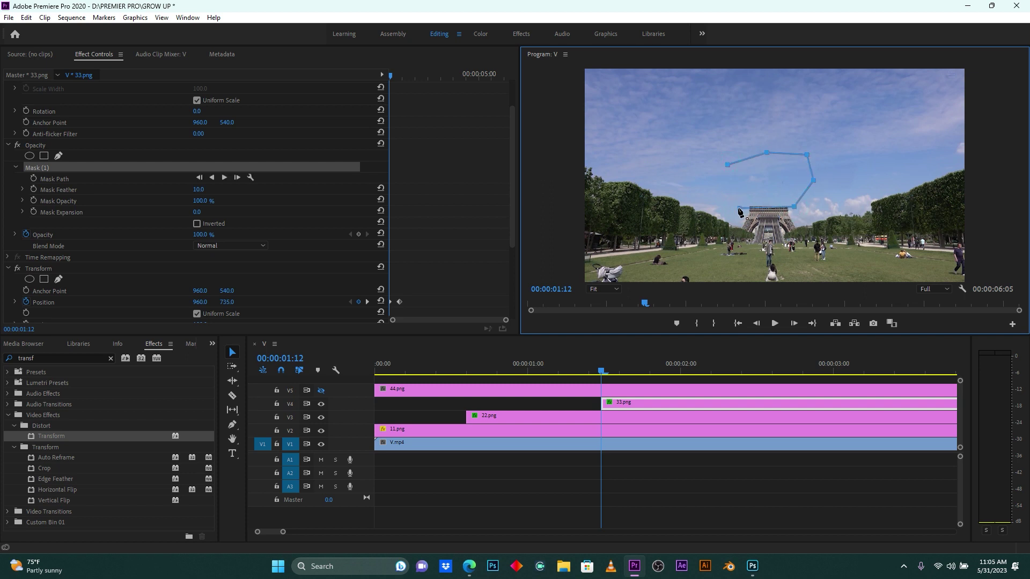
click(739, 209)
drag(527, 368, 470, 359)
key(space)
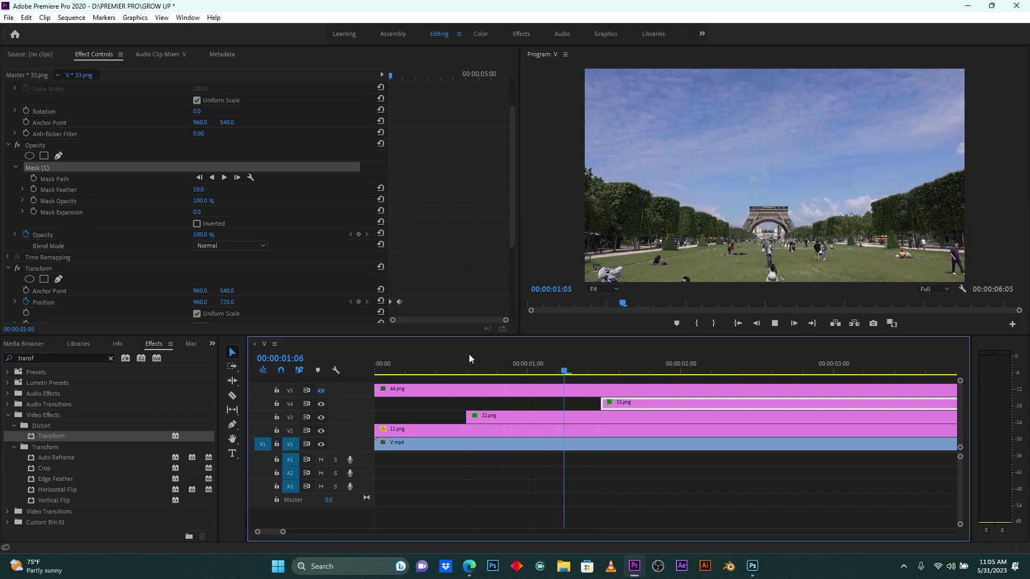
- Move the 44.png clip on V5 to start at 00:00:02:07 and turn the V5 track's visibility back on
click(722, 369)
drag(283, 531, 342, 531)
drag(395, 393, 457, 394)
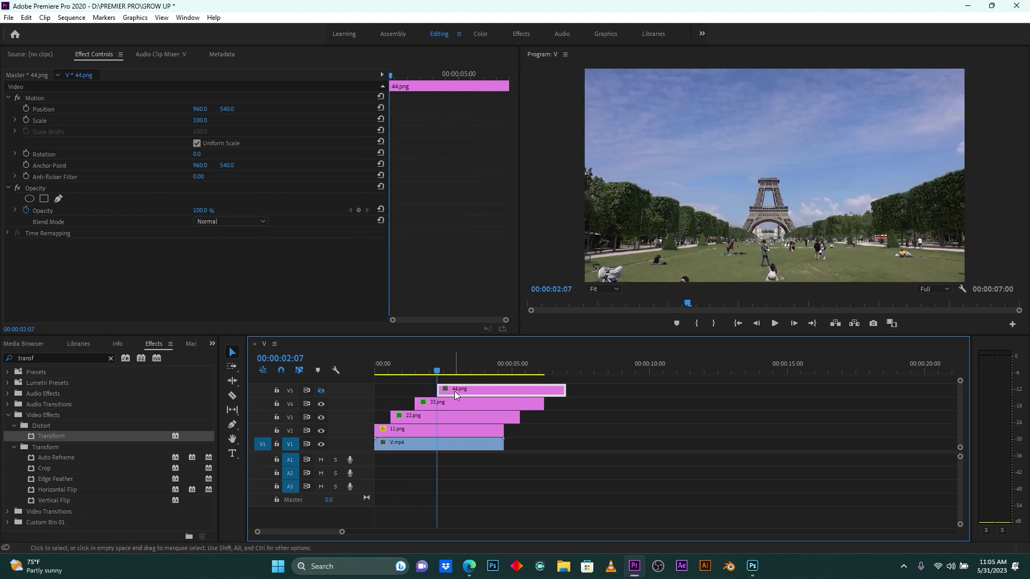
drag(342, 532, 290, 531)
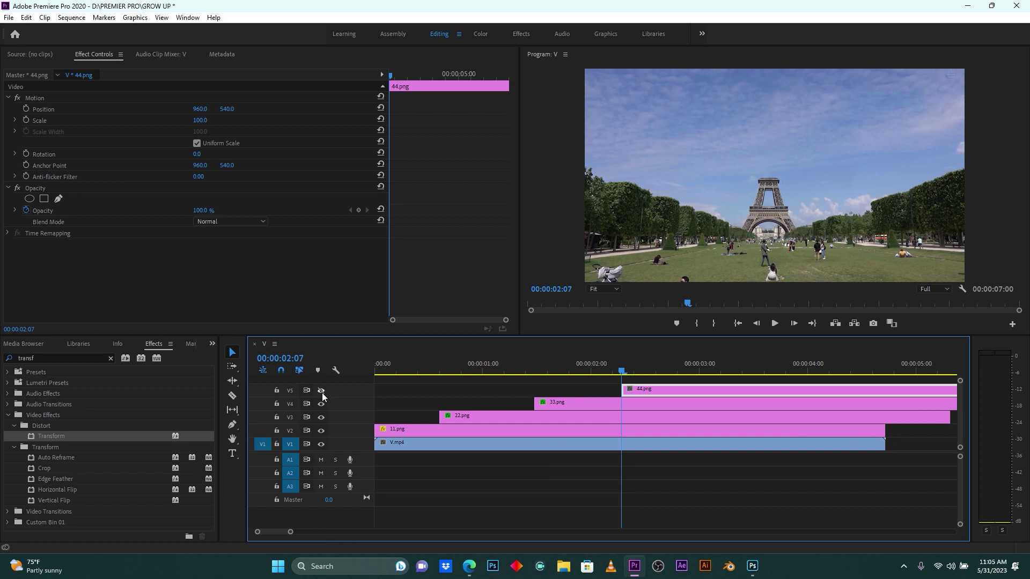
click(321, 391)
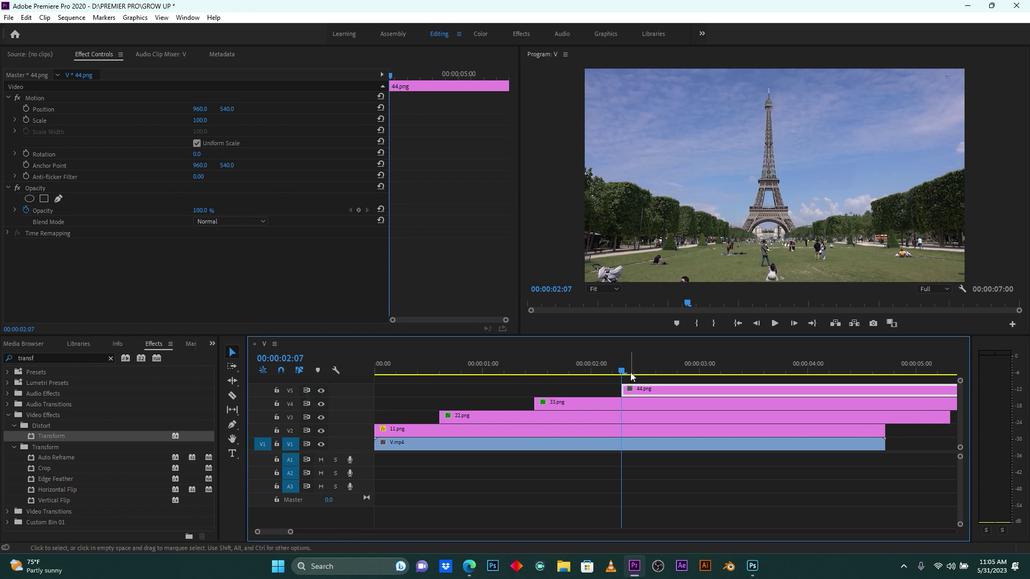
- Apply Transform to 44.png and keyframe its Position to 960, 540 at 00:00:02:18 and 960, 1039 at 00:00:02:07
drag(622, 371, 671, 370)
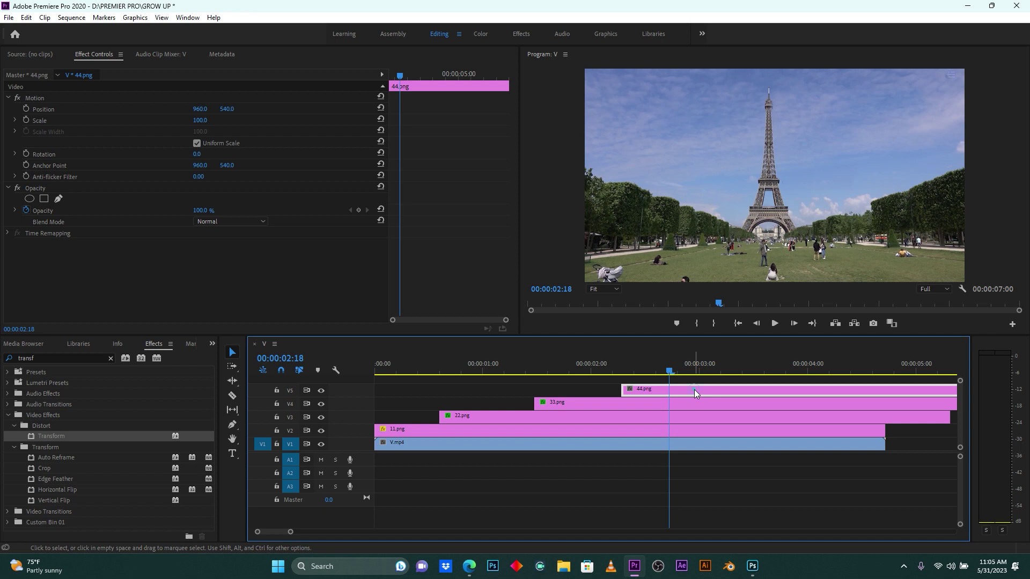
drag(47, 436, 665, 394)
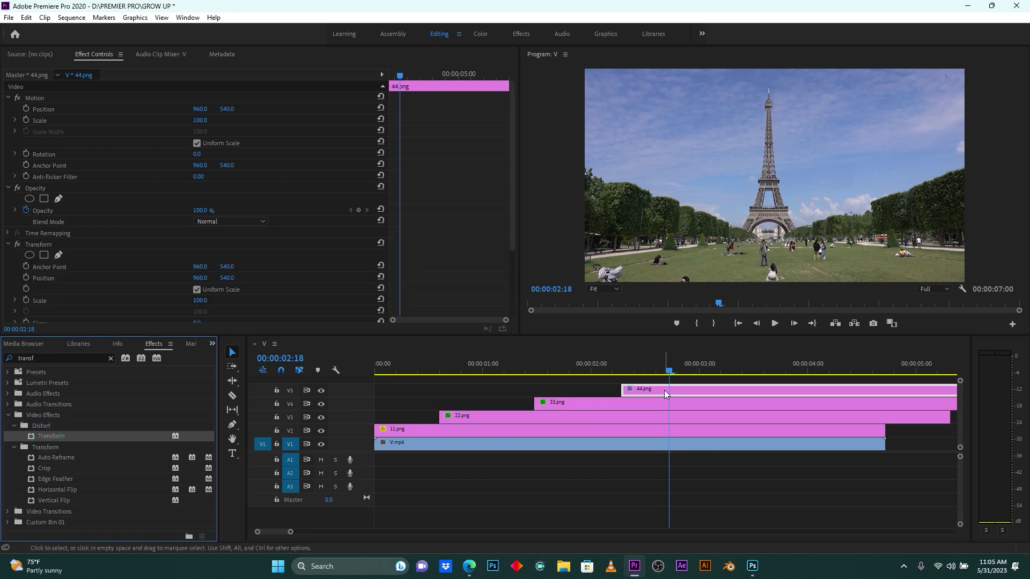
click(26, 277)
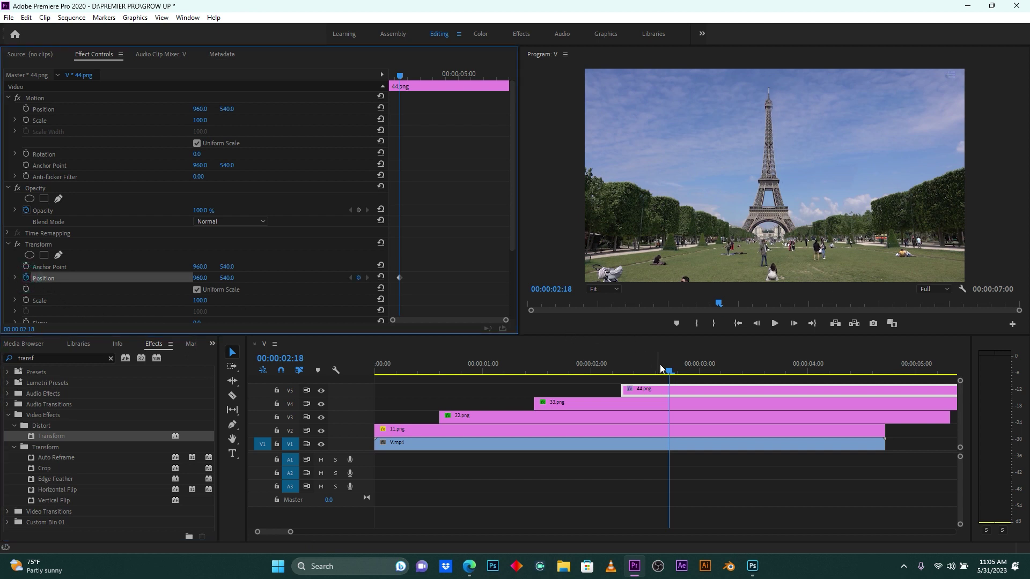
drag(667, 370, 622, 374)
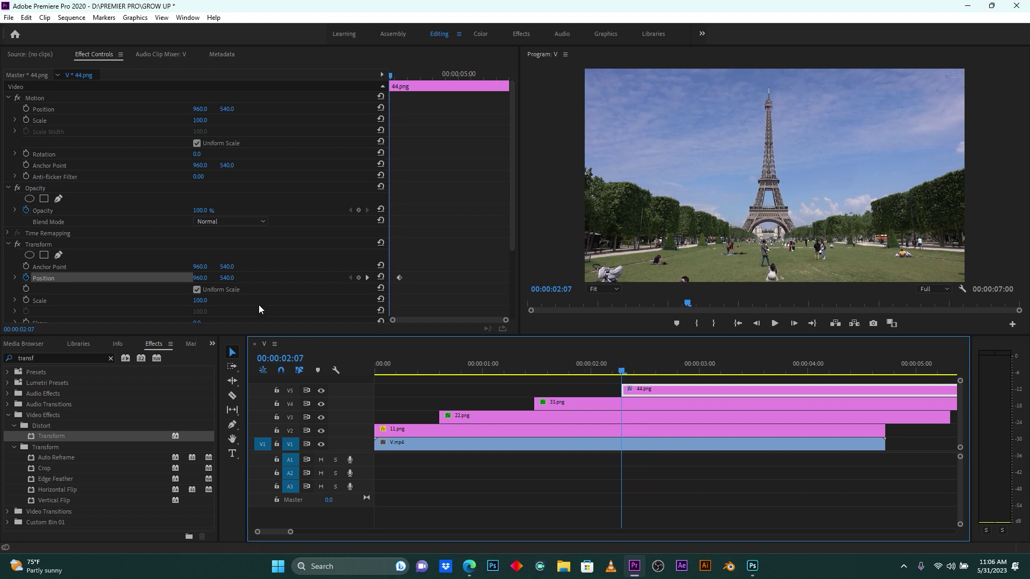
drag(227, 277, 360, 278)
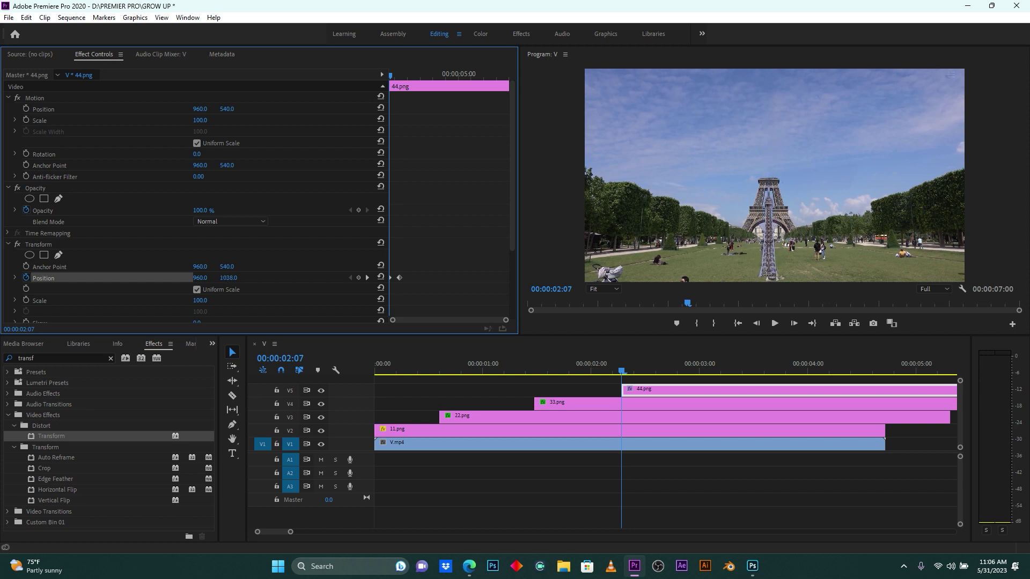
drag(232, 278, 230, 278)
- Set the Transform Shutter Angle of 44.png to 223
scroll(238, 287, down, 4)
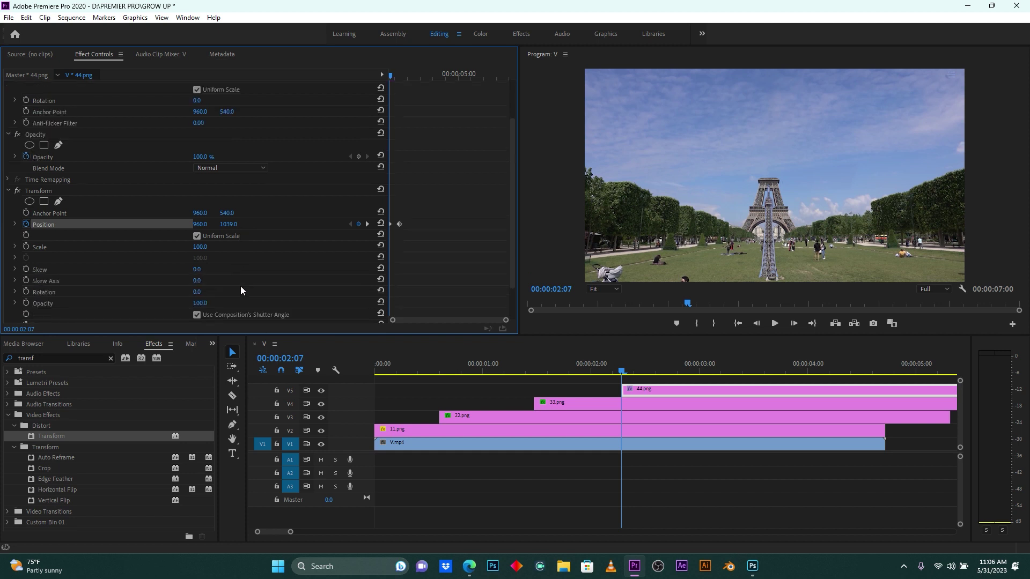
drag(196, 287, 303, 287)
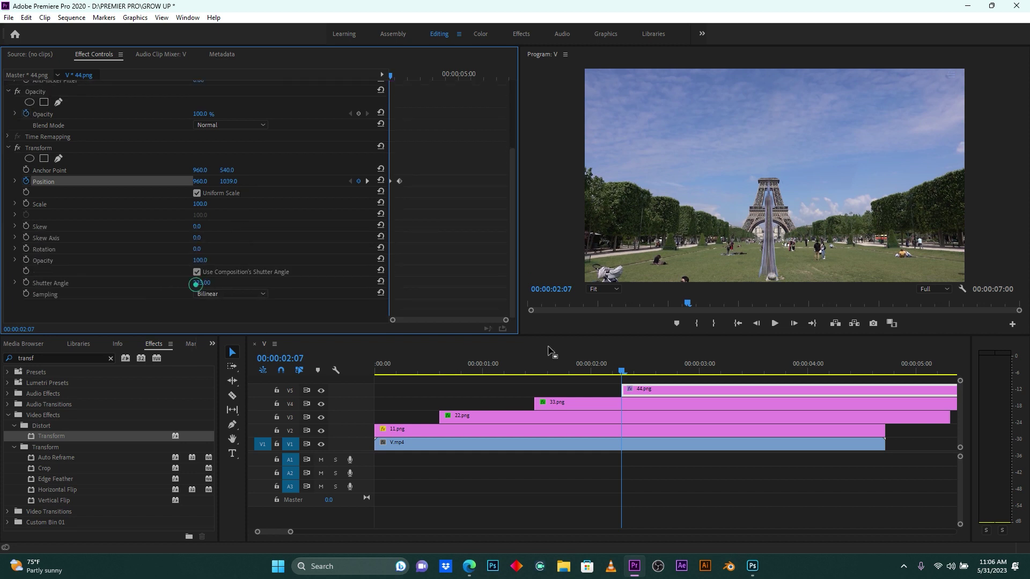
drag(623, 370, 623, 369)
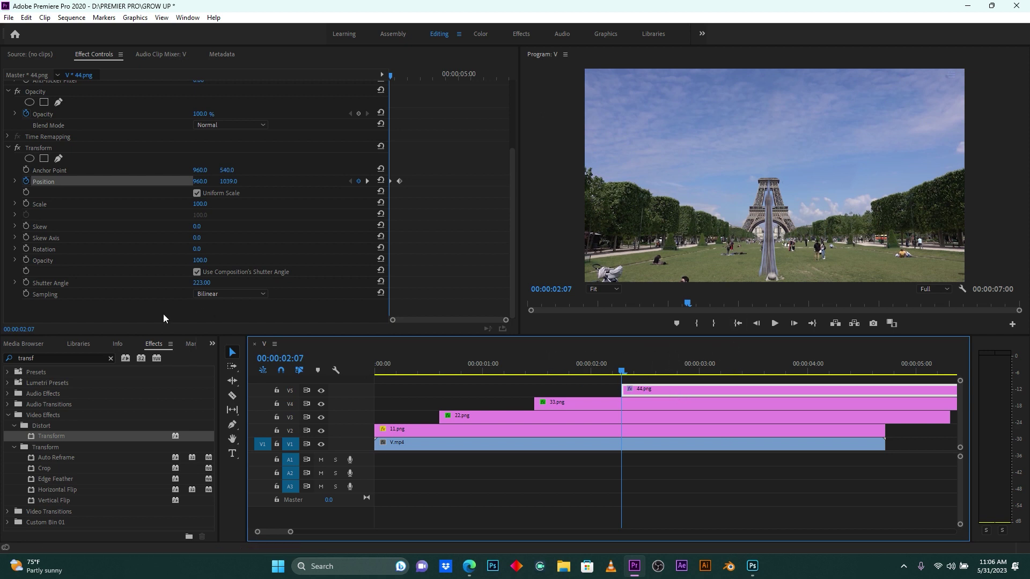
- Draw a closed four-point free-draw opacity mask on 44.png around the sky area directly above the tower's middle section
click(58, 103)
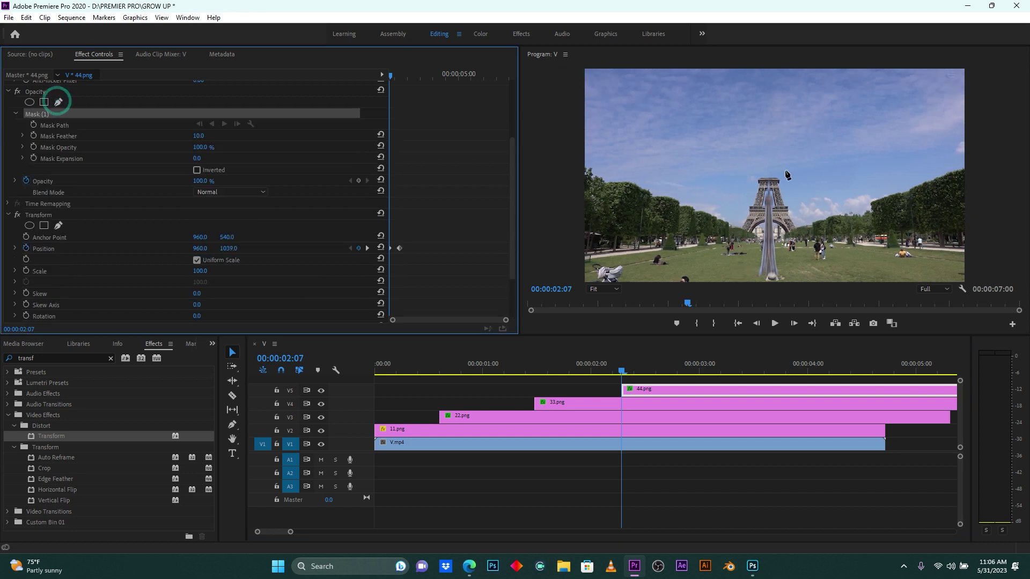
click(746, 179)
click(784, 179)
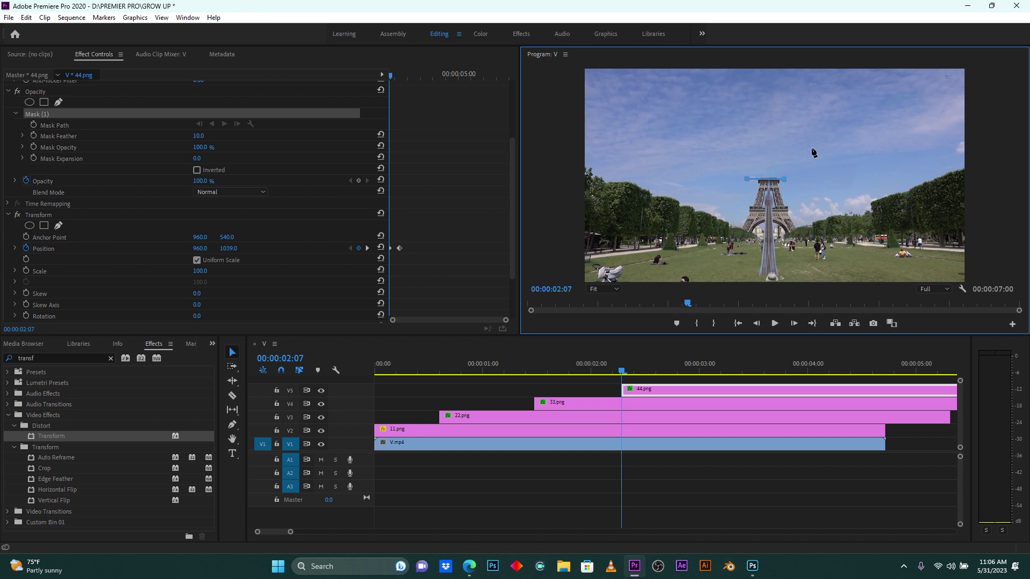
click(803, 79)
click(733, 78)
click(746, 178)
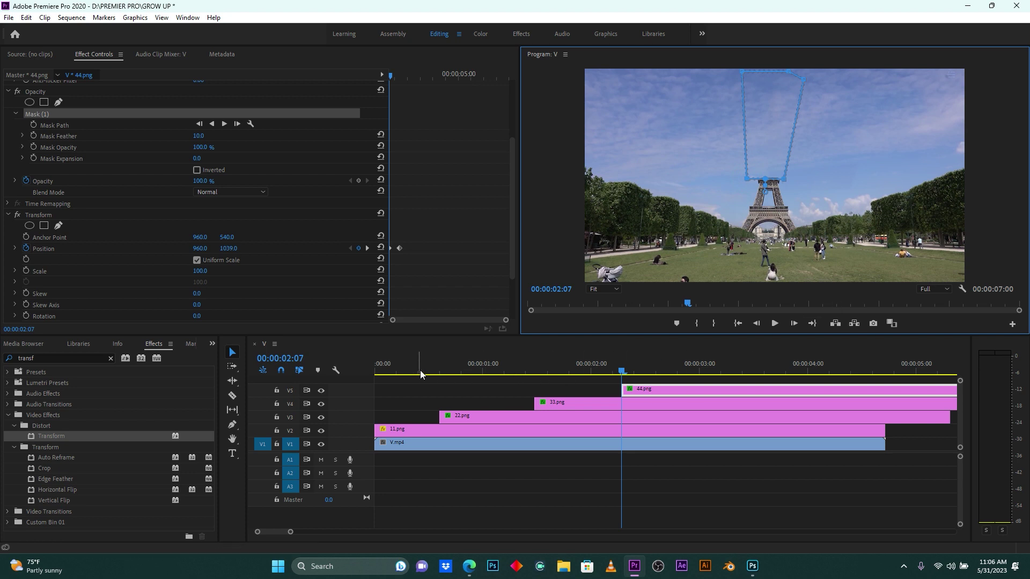
- Play the sequence from the start to review the complete tower grow-up animation
drag(429, 370, 323, 369)
key(space)
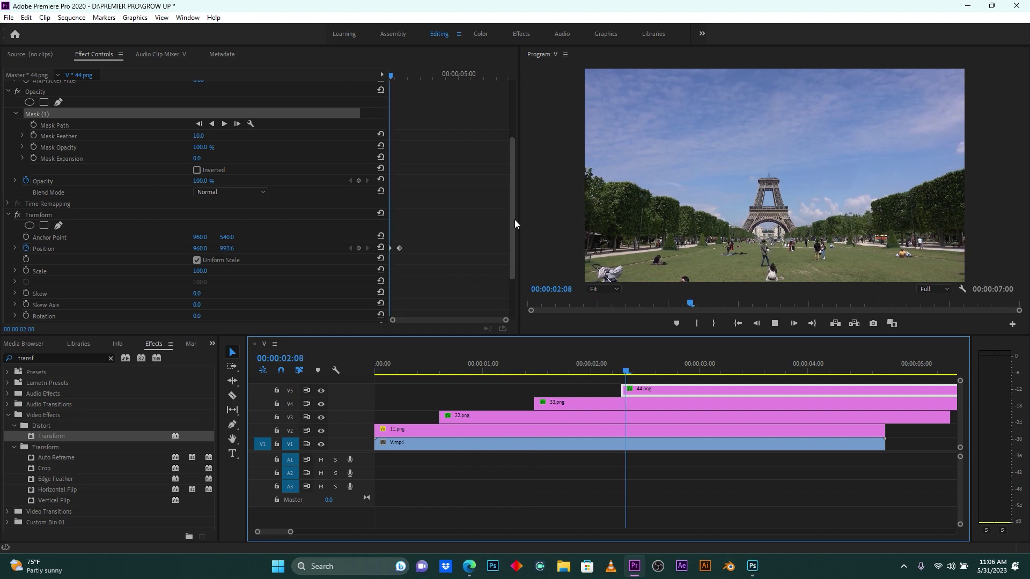
key(space)
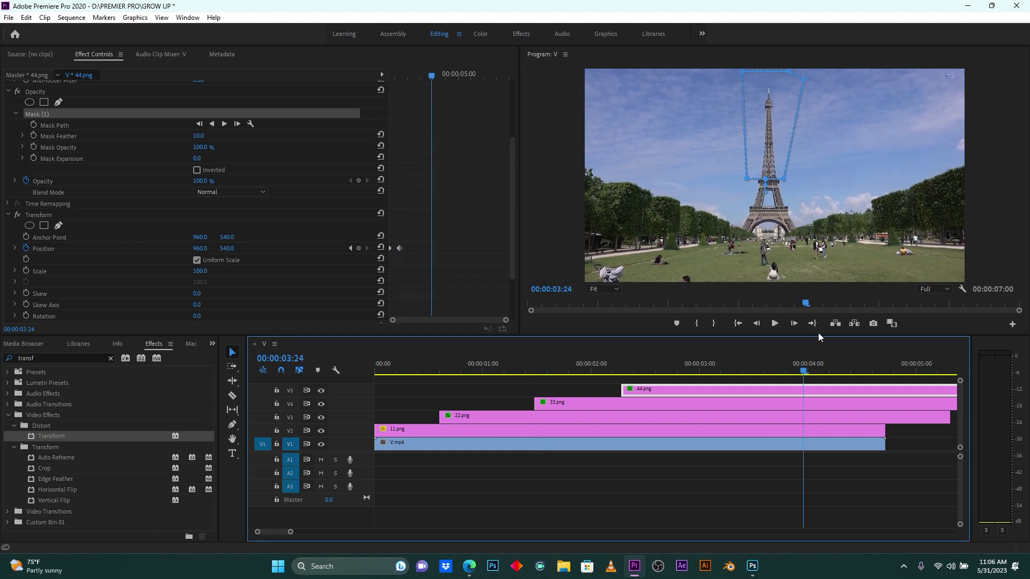